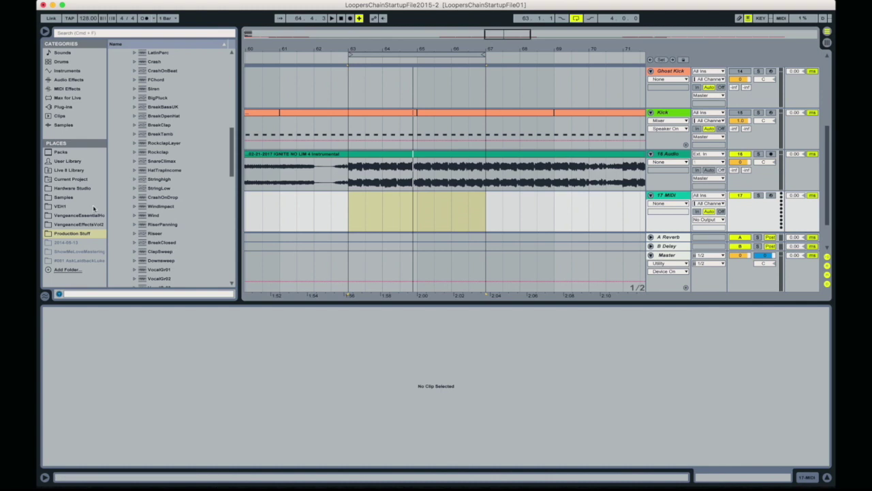
# Find Sylenth1 among the plug-ins and load it on the empty MIDI track below the instrumental
pyautogui.click(70, 108)
pyautogui.click(117, 61)
pyautogui.scroll(-10, 138, 156)
pyautogui.scroll(-6, 139, 156)
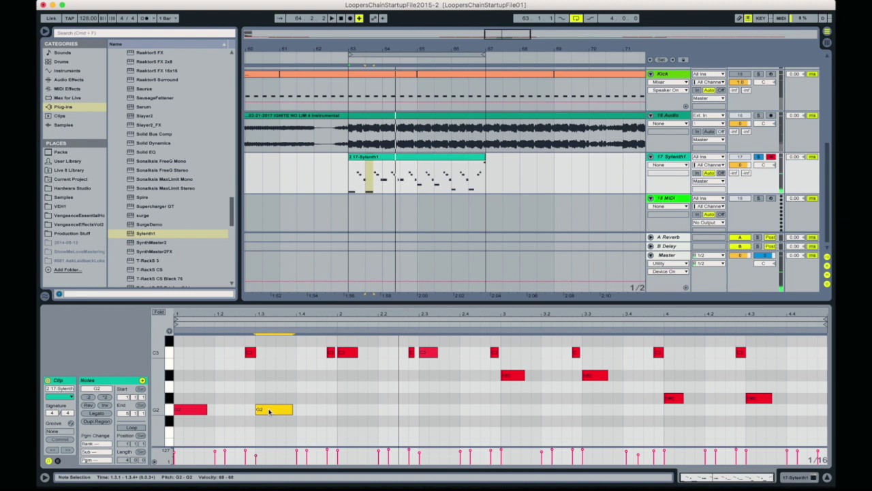
# Replace the shorter C3 note at 2.3 and the A#2 notes in bar 3 with copies of the longer note
pyautogui.moveTo(269, 411); pyautogui.dragTo(447, 357)
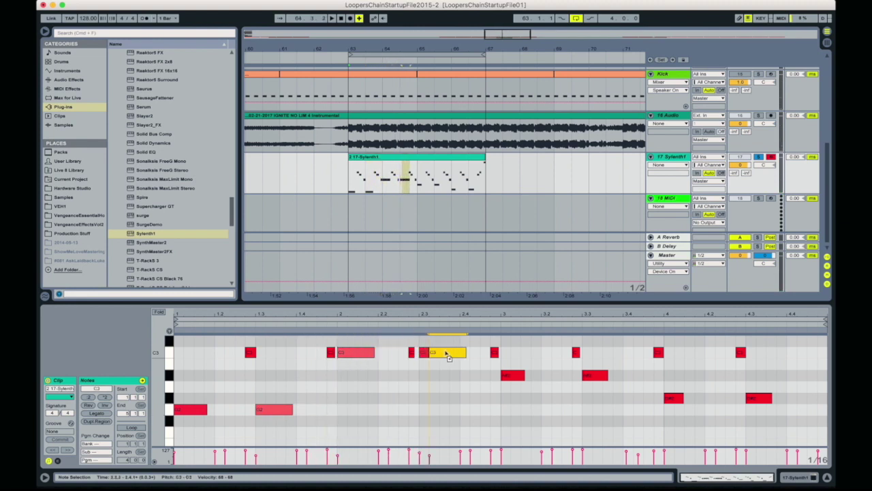
pyautogui.moveTo(505, 375); pyautogui.dragTo(595, 386)
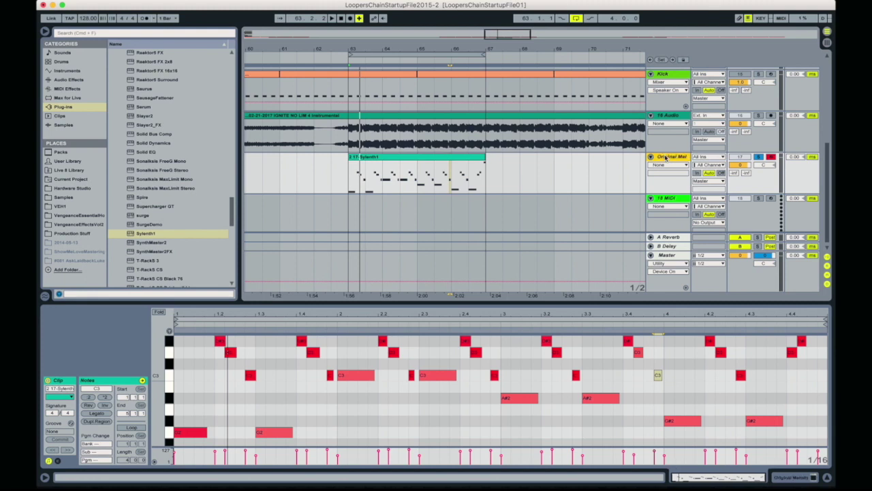
# Duplicate the Original Melody track and apply a Logic 16 Swing groove to the copied clip
pyautogui.press('super+d')
pyautogui.click(191, 395)
pyautogui.press('super+a')
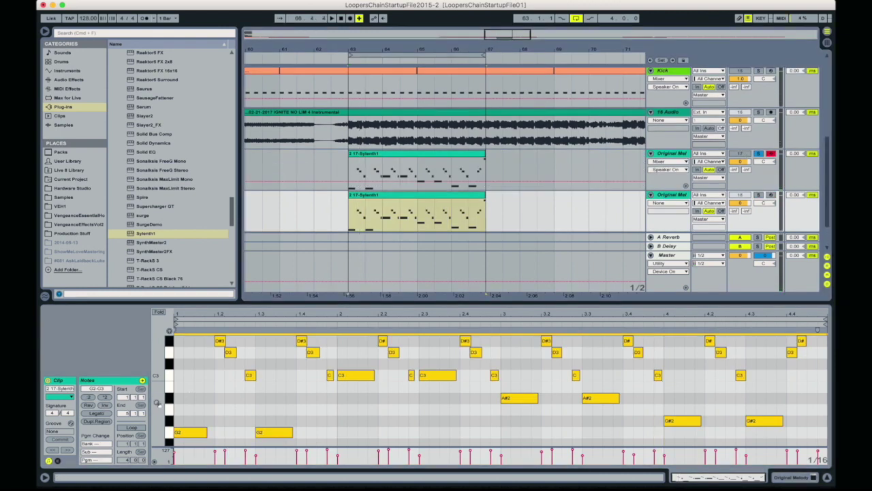
pyautogui.click(71, 423)
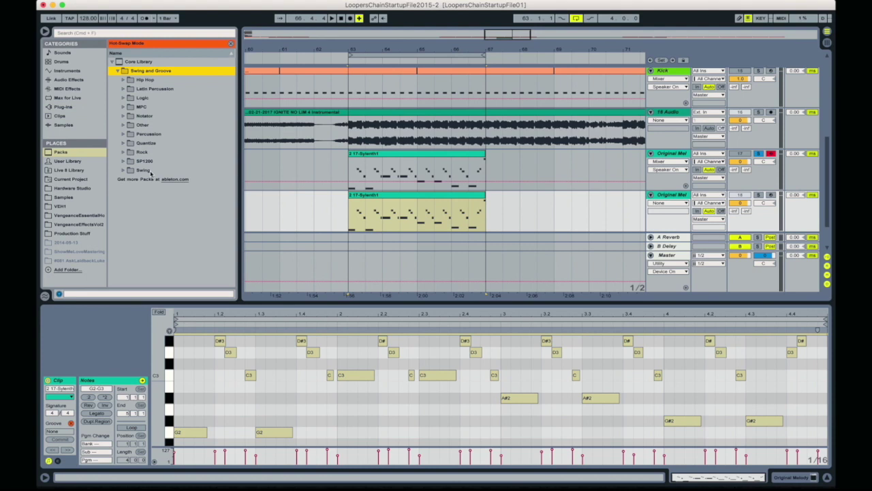
pyautogui.click(123, 100)
pyautogui.scroll(-10, 157, 213)
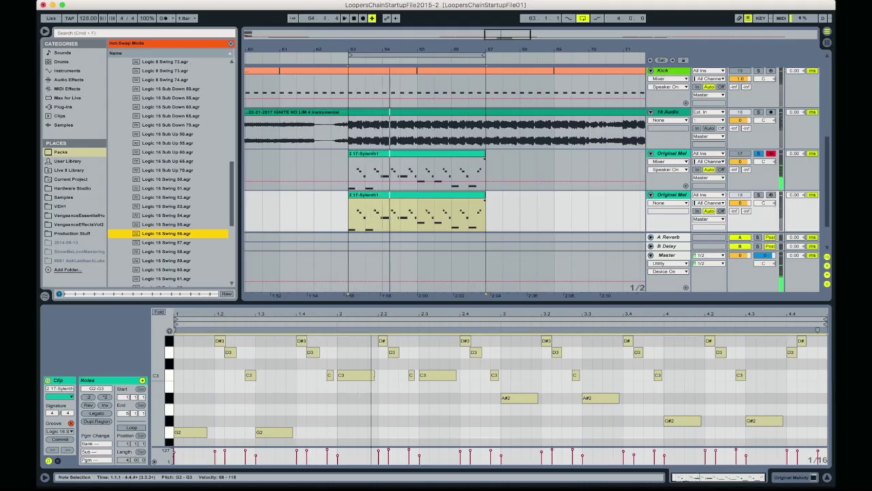
# Replace the long C3 note at the start of bar 2 with a run of short C3 notes and play the result
pyautogui.click(356, 375)
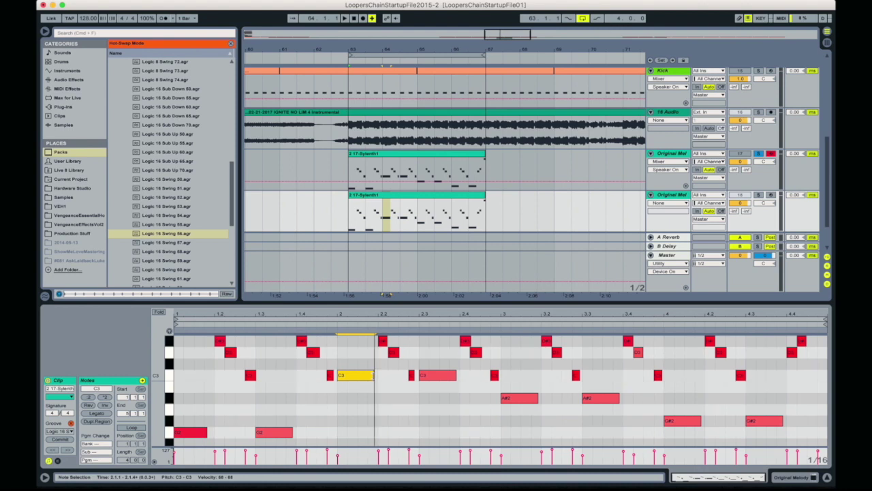
pyautogui.moveTo(350, 375); pyautogui.dragTo(373, 387)
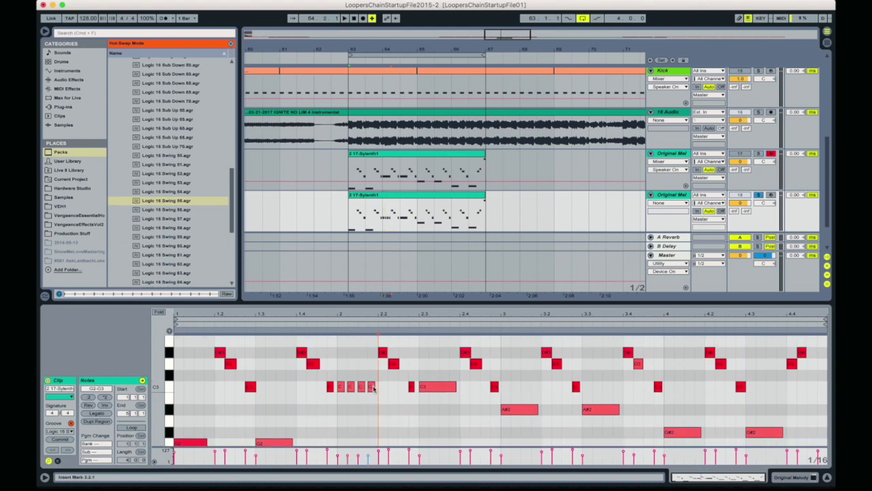
pyautogui.press('space')
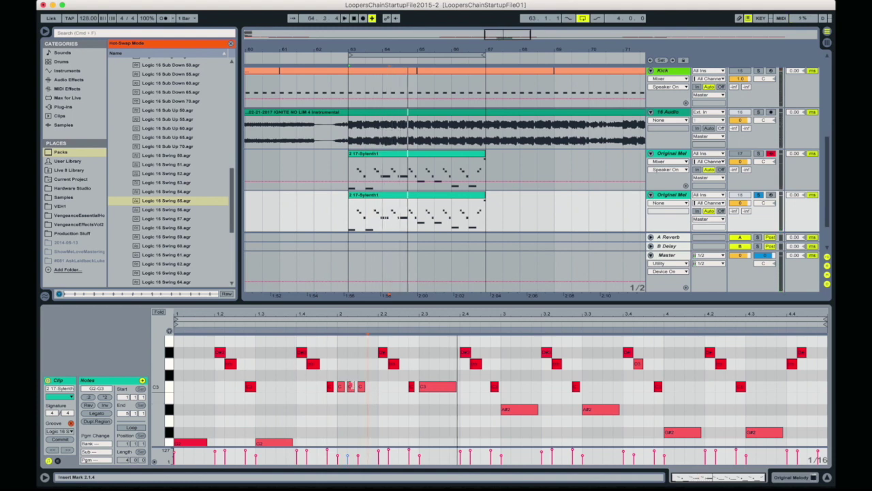
# Refine the lengths of the short C3 notes in bar 2 during playback and copy the pattern to the G#2 note at 4.3
pyautogui.click(351, 387)
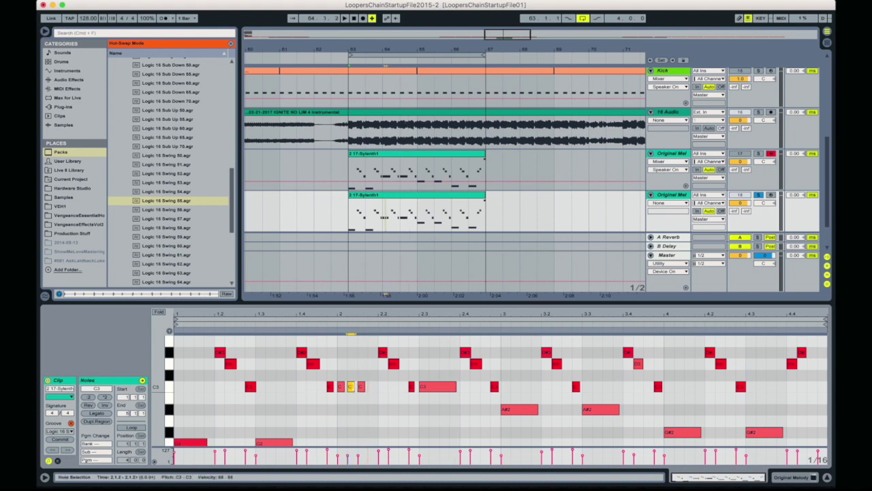
pyautogui.press('space')
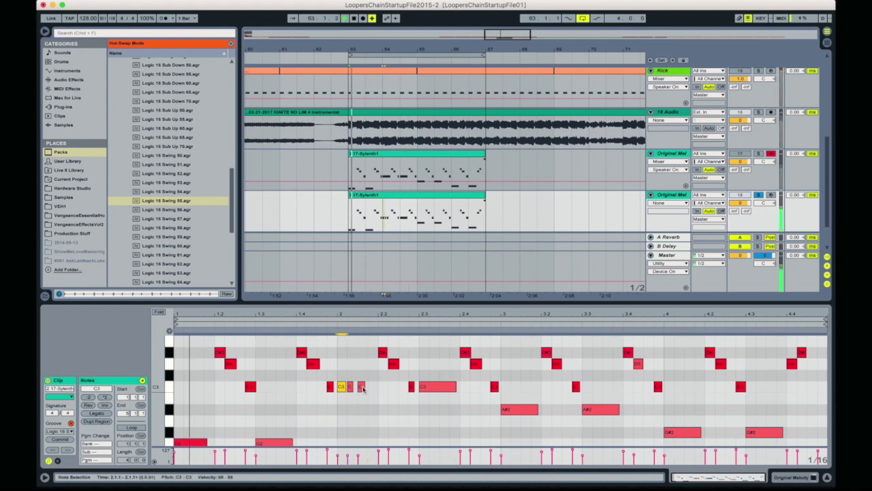
pyautogui.click(362, 386)
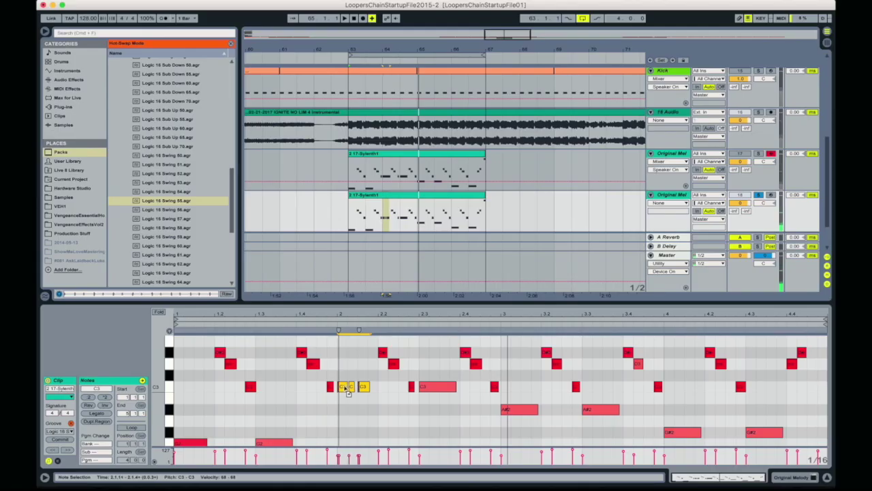
pyautogui.moveTo(348, 389); pyautogui.dragTo(749, 434)
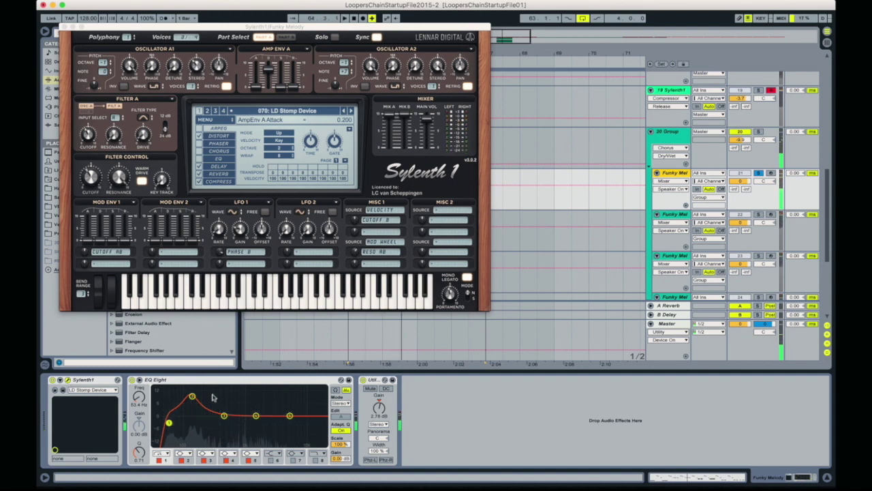
# Solo the second Funky Melody layer with the first, open its Nexus LD Attack Lead 4 preset and play the loop
pyautogui.click(678, 218)
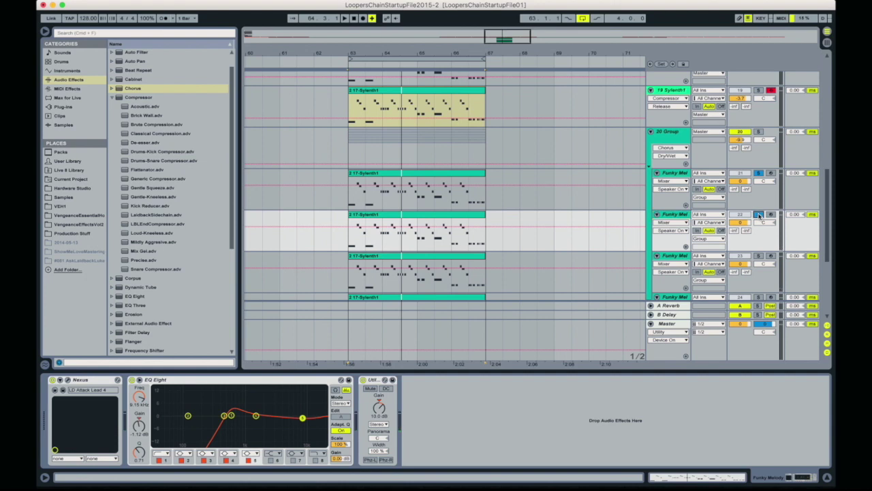
pyautogui.press('space')
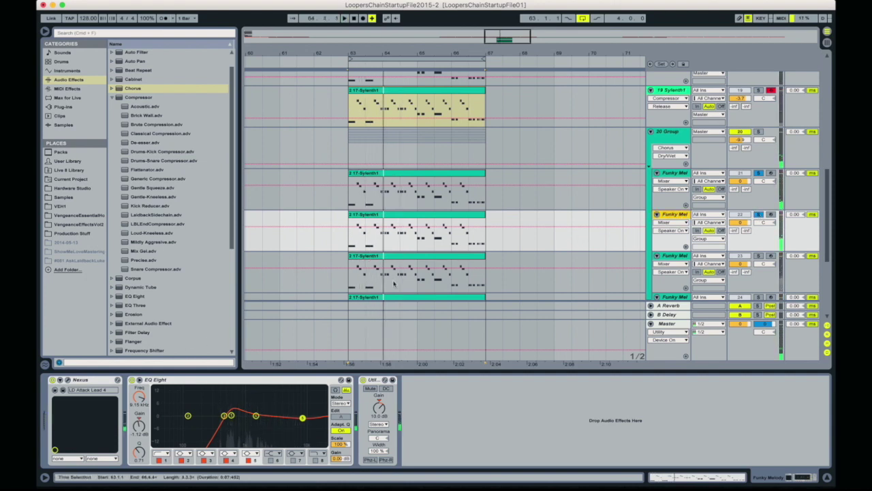
pyautogui.click(67, 381)
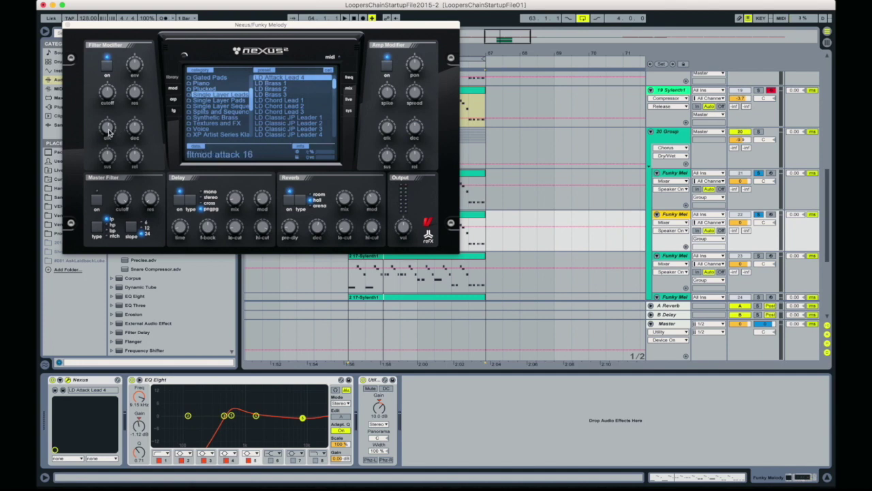
pyautogui.press('space')
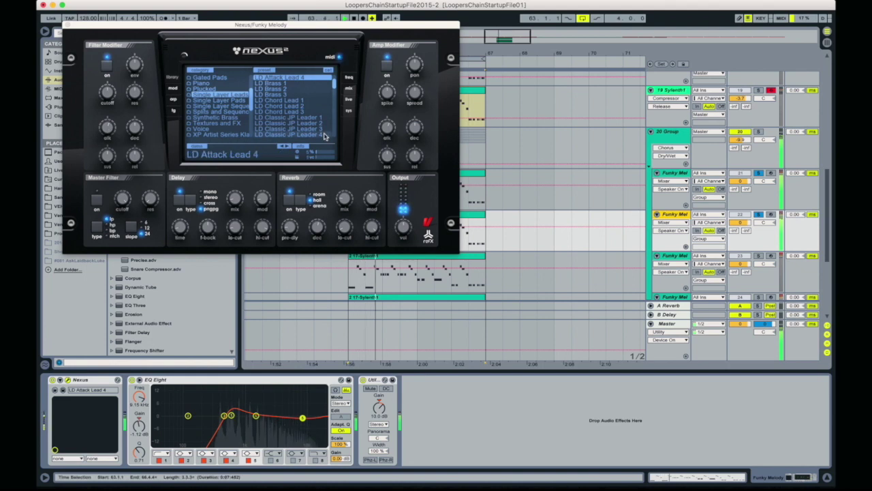
# Close the Nexus window and solo the remaining Funky Melody layers one after another to hear them stack up
pyautogui.click(757, 256)
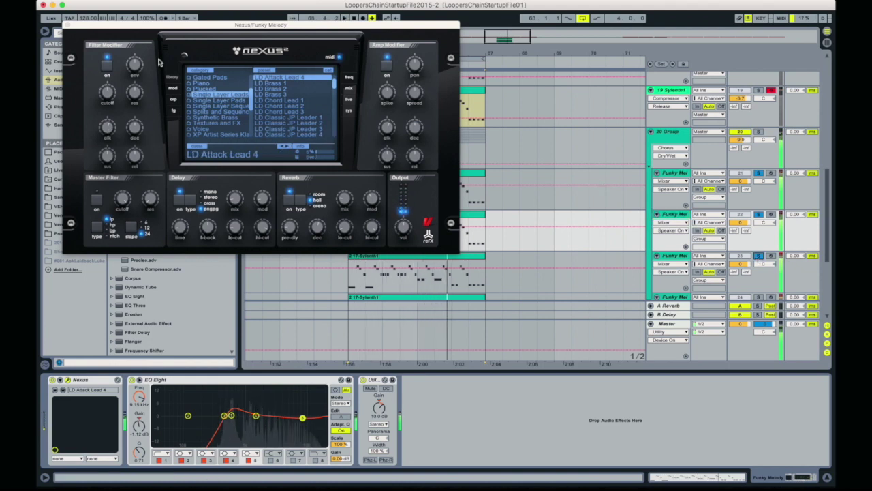
pyautogui.click(68, 24)
pyautogui.scroll(-5, 732, 237)
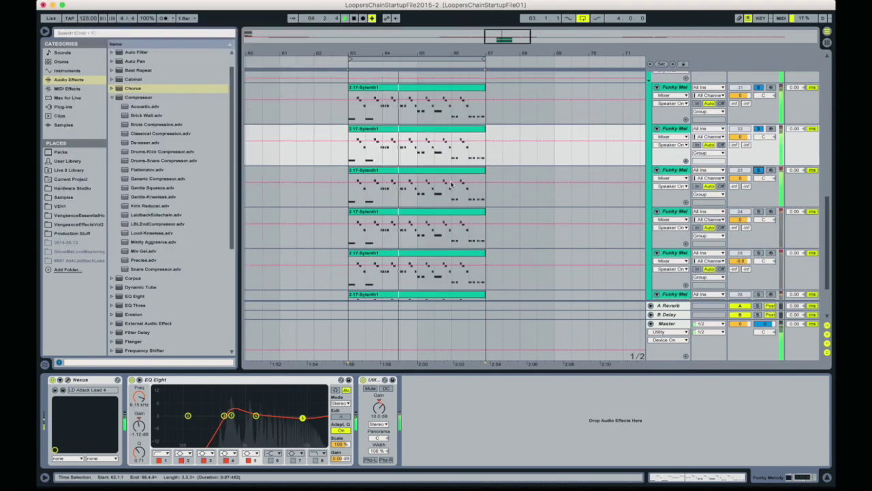
pyautogui.click(759, 212)
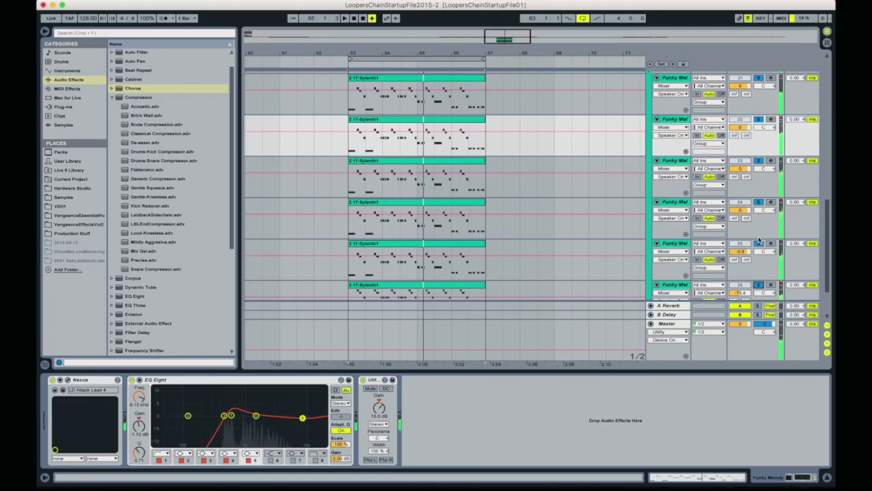
pyautogui.scroll(-5, 759, 239)
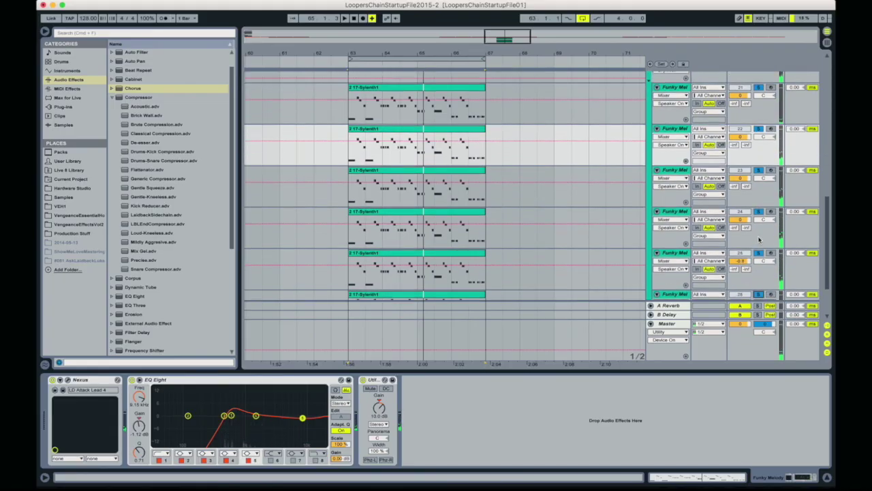
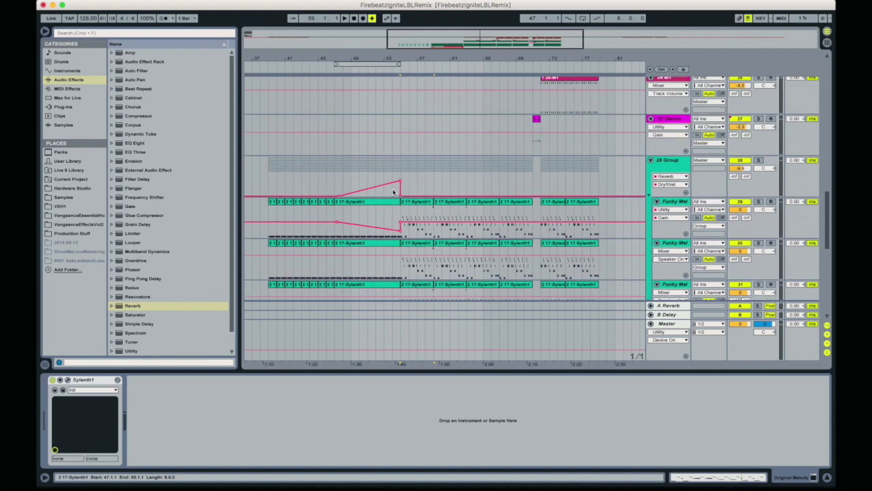
# Group the entire effect chain of the 28 Group track into one Audio Effect Rack
pyautogui.click(683, 161)
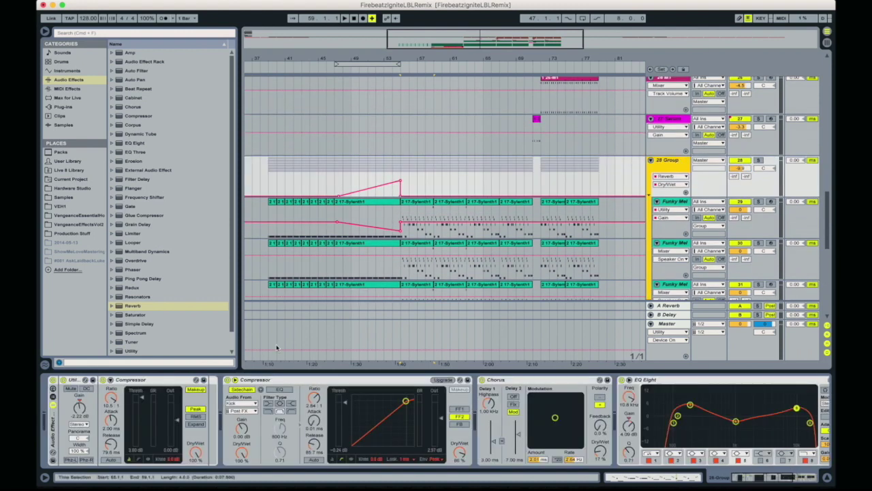
pyautogui.hscroll(5, 263, 406)
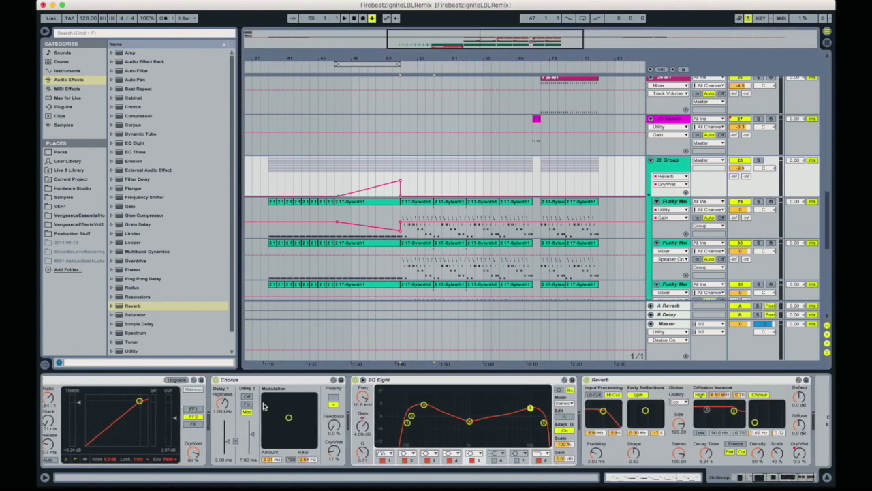
pyautogui.hscroll(-5, 263, 406)
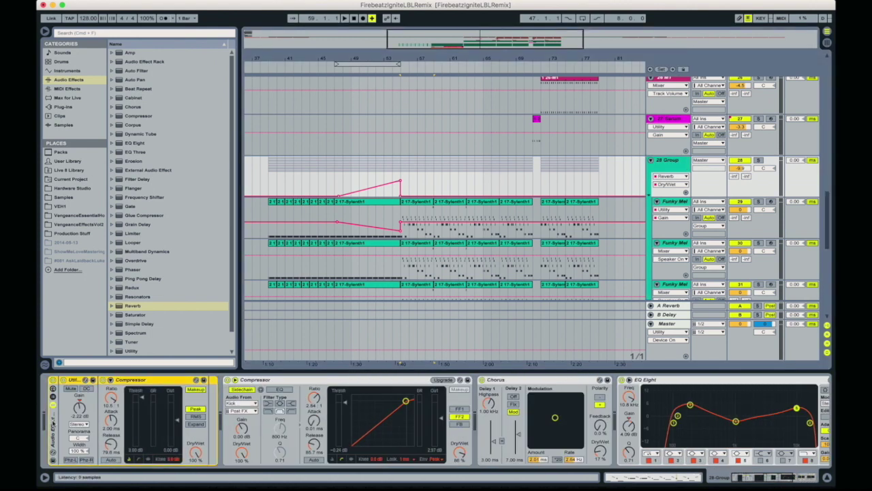
pyautogui.click(53, 424)
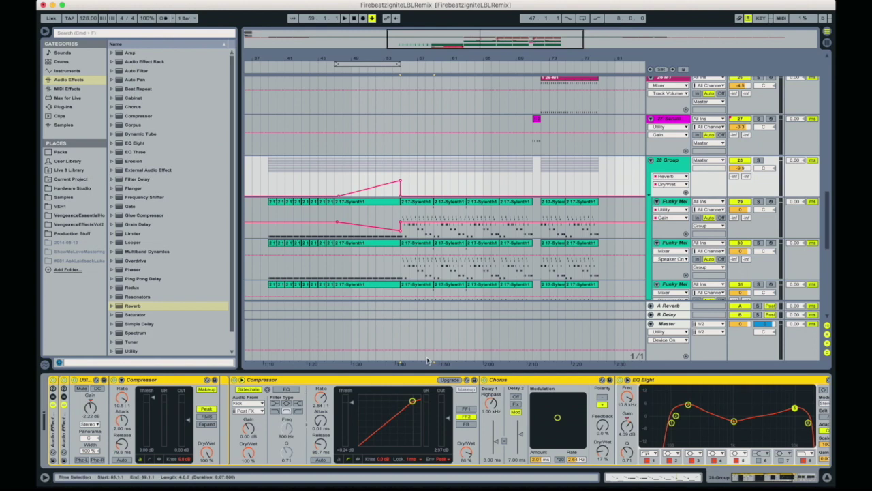
# Solo the 28 Group track, switch its new effect rack off and play the drop to compare the sound
pyautogui.click(758, 160)
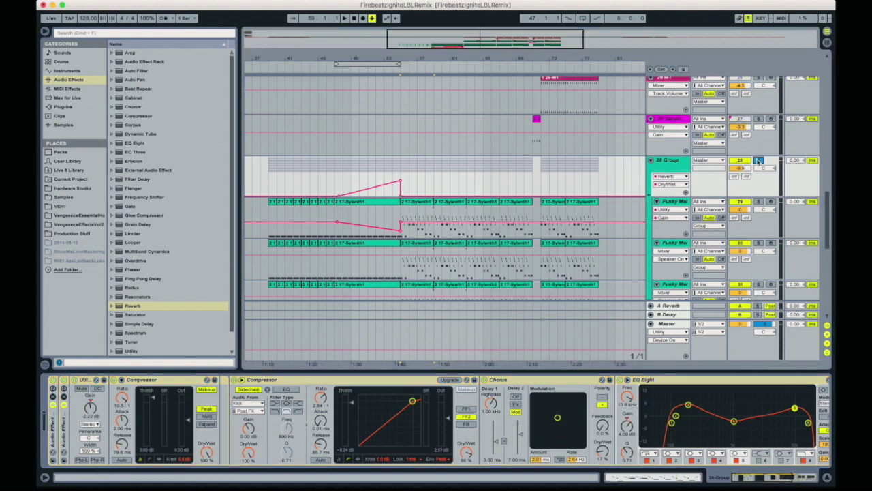
pyautogui.click(53, 380)
pyautogui.press('space')
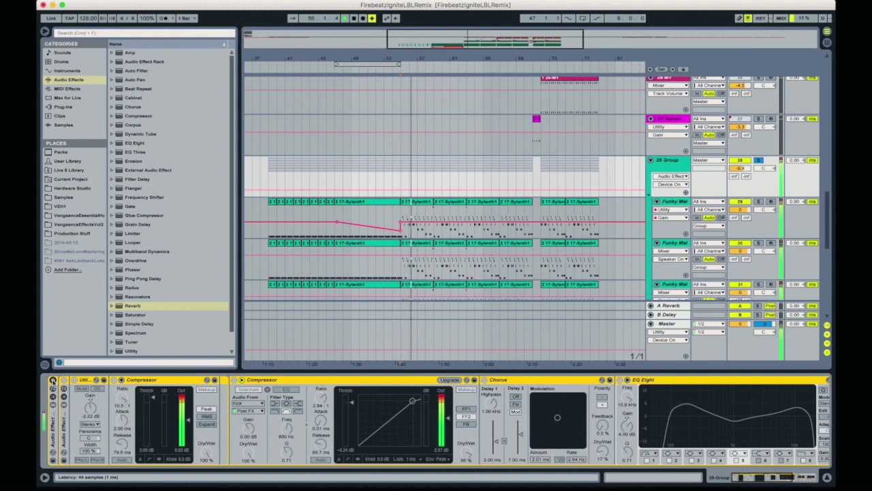
pyautogui.press('XF86AudioRaiseVolume')
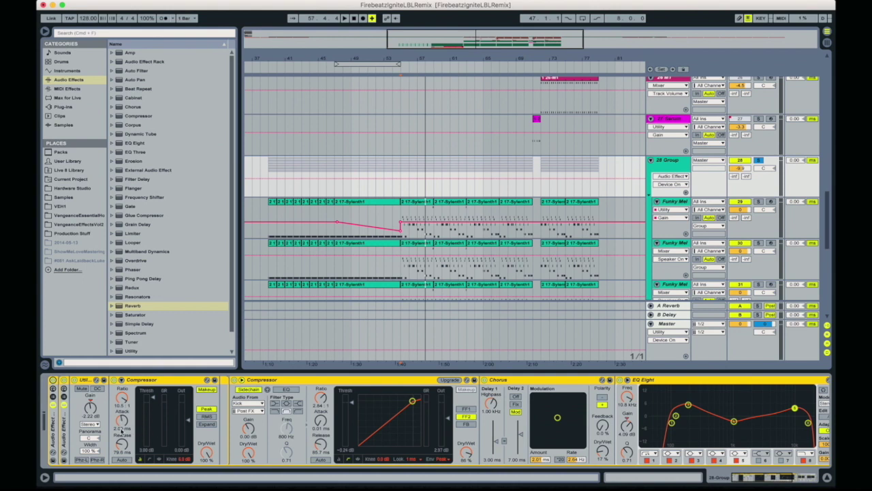
# Examine the Compressor, Chorus and EQ Eight settings in the group's rack and audition the looped section at bar 55
pyautogui.hscroll(2, 126, 434)
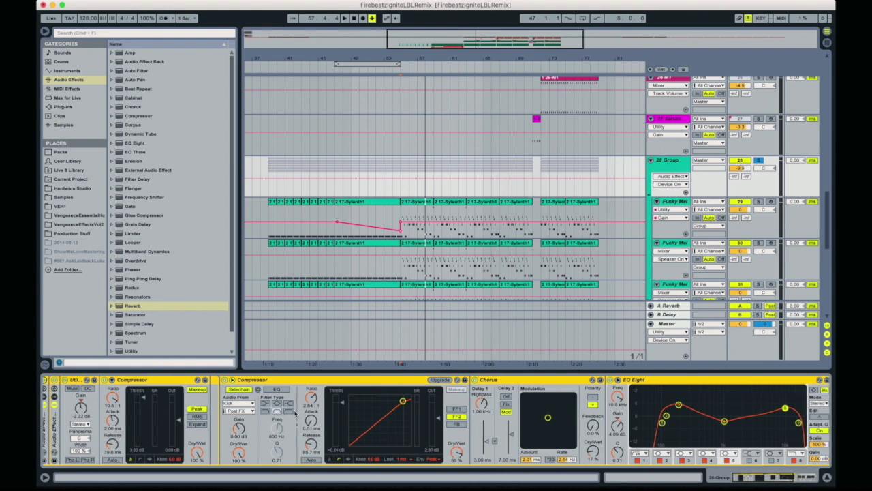
pyautogui.hscroll(10, 327, 405)
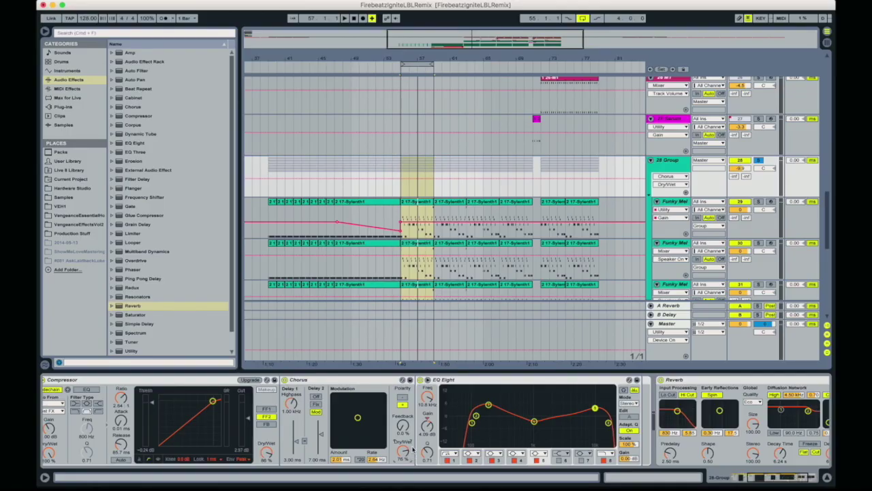
pyautogui.press('space')
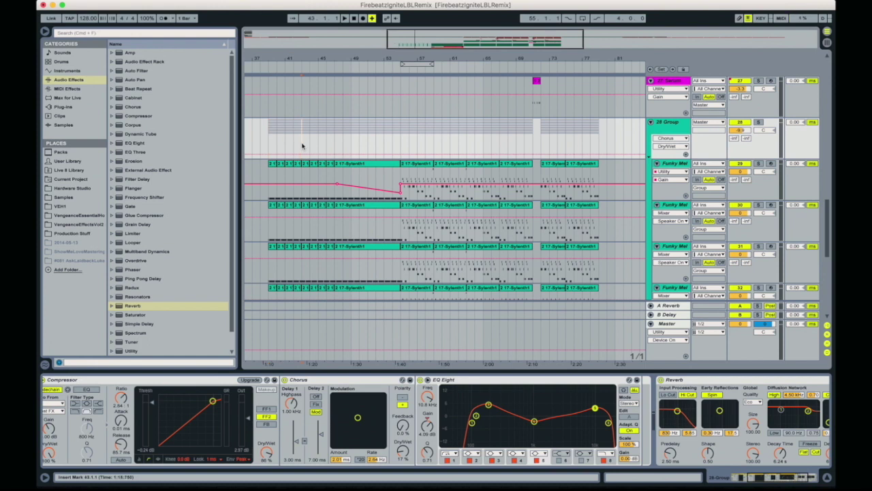
# Play the build-up from bar 43 and review the Sweep, snare and WindTomStephan tracks below the melody group
pyautogui.scroll(-5, 302, 145)
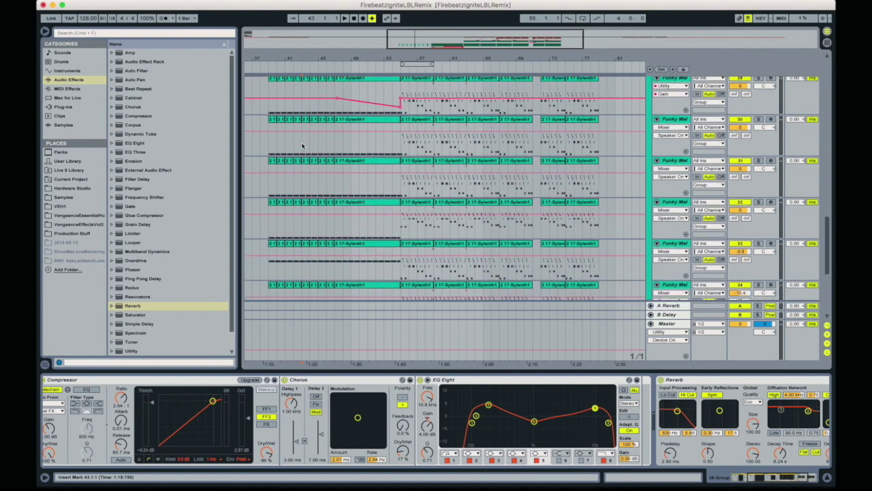
pyautogui.scroll(-10, 303, 145)
pyautogui.press('space')
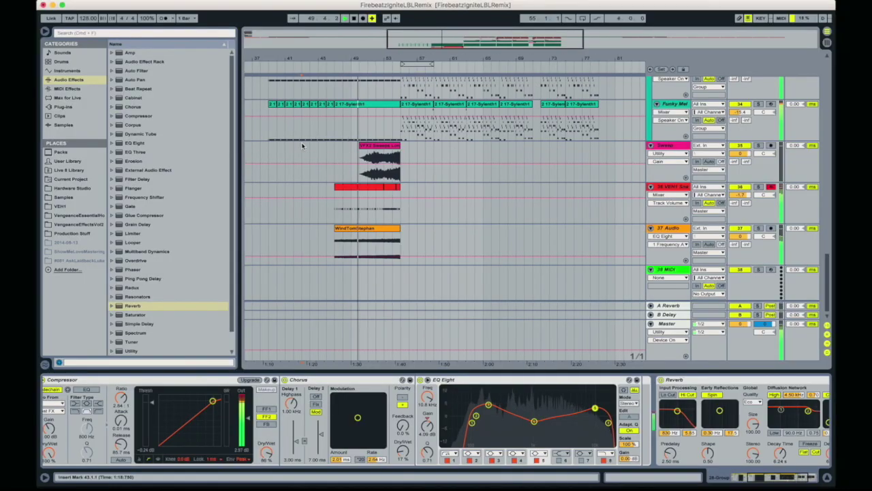
pyautogui.scroll(10, 302, 146)
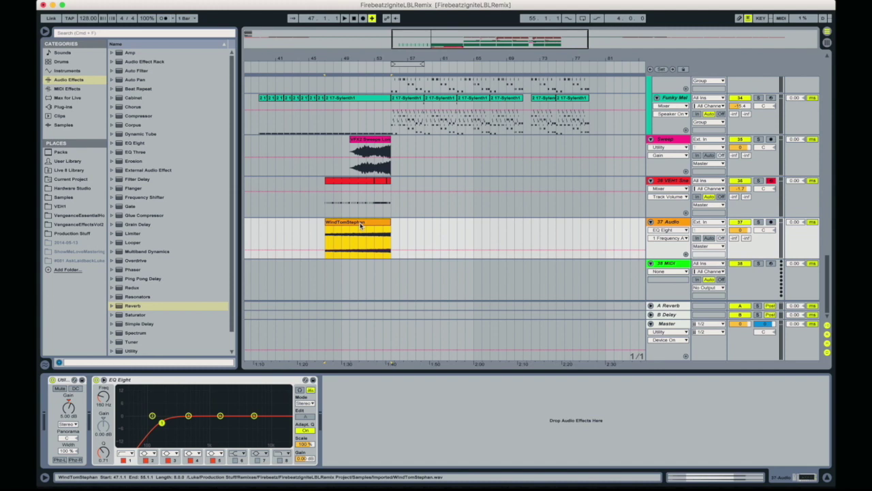
# Select the VFX2 Sweeps Long 35 clip and examine the EQ Eight and Utility settings on the Sweep track
pyautogui.scroll(1, 361, 226)
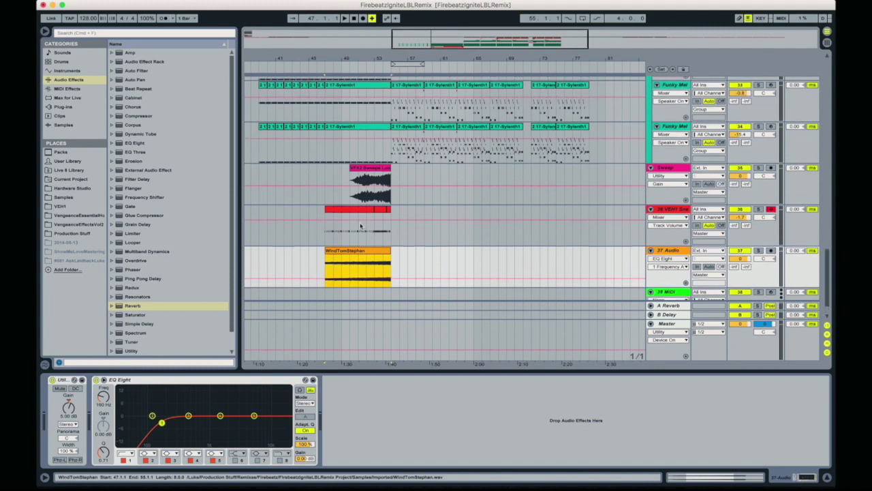
pyautogui.click(371, 173)
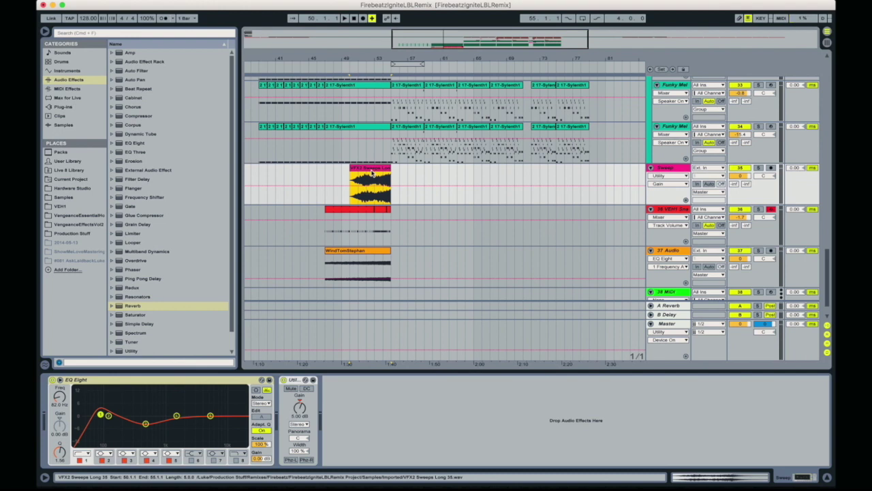
pyautogui.scroll(-1, 372, 174)
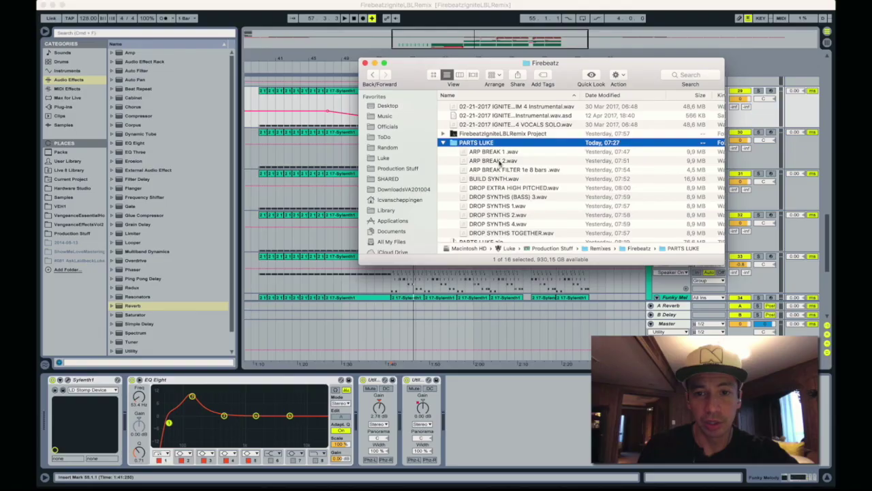
# Add an audio track below the Sweep track and place DROP SYNTHS TOGETHER.wav from the PARTS LUKE folder on it at bar 40
pyautogui.scroll(-1, 499, 214)
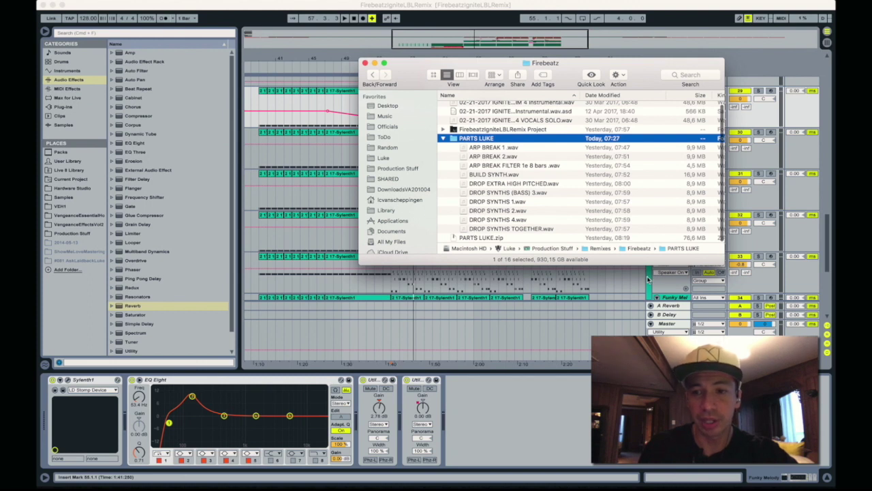
pyautogui.click(678, 9)
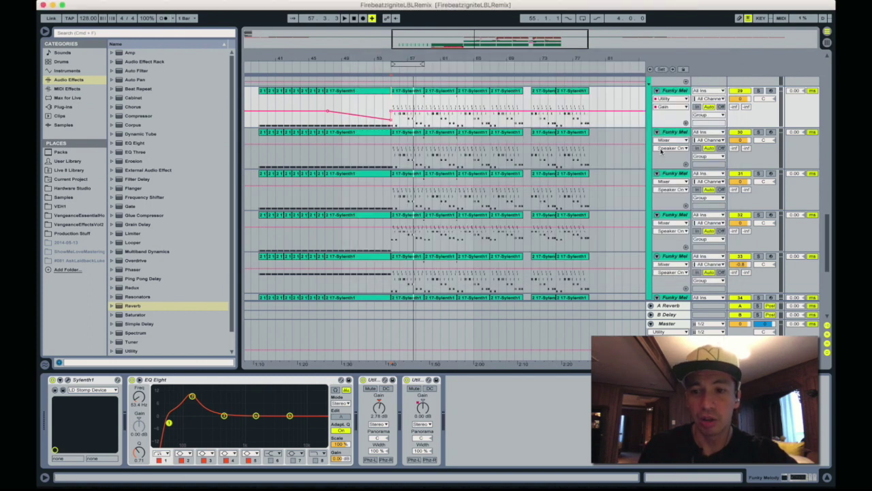
pyautogui.scroll(-5, 660, 150)
pyautogui.press('super+t')
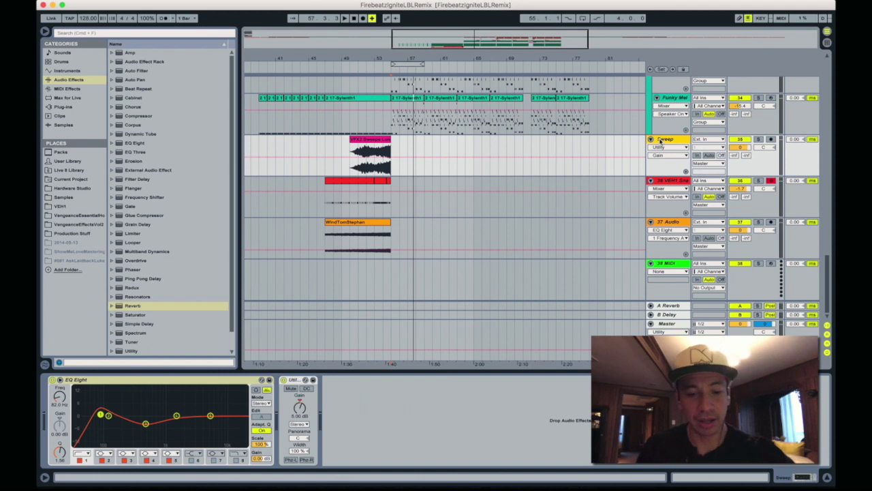
pyautogui.press('super+Tab')
pyautogui.moveTo(511, 228); pyautogui.dragTo(270, 202)
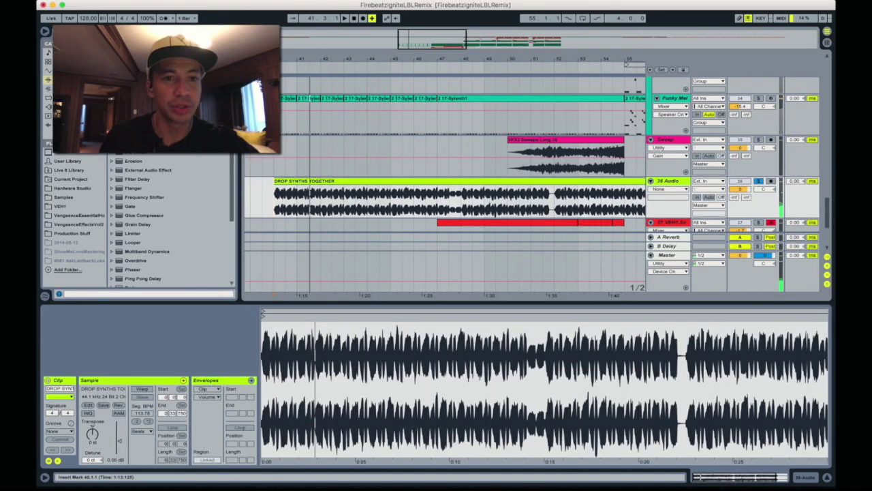
# Check where the sound begins in the DROP SYNTHS TOGETHER clip and move the clip to the start of the drop at bar 55
pyautogui.press('+')
pyautogui.press('+')
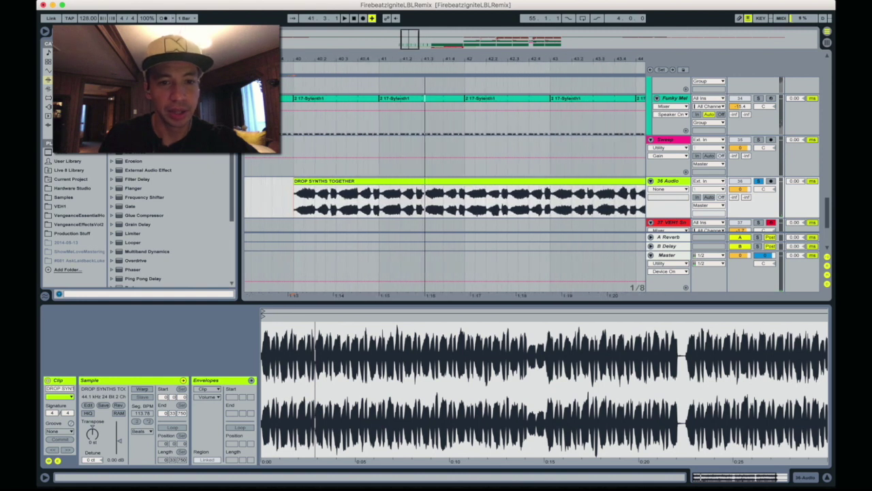
pyautogui.press('+')
pyautogui.press('+')
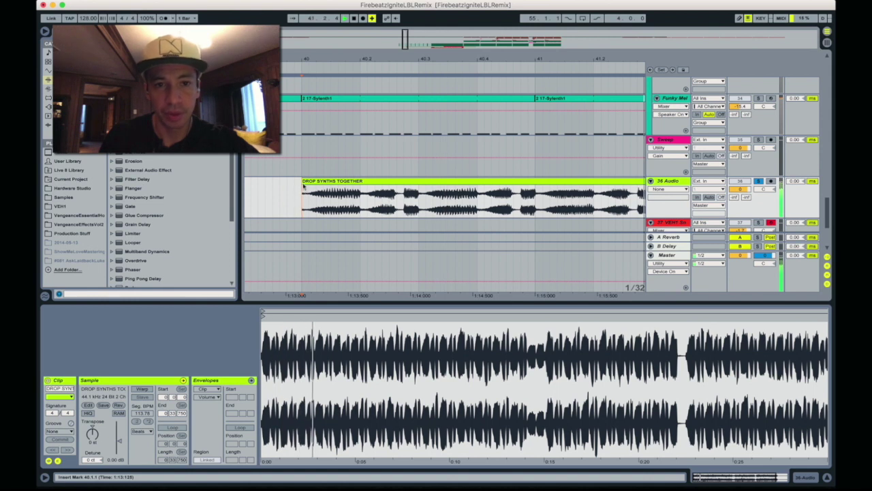
pyautogui.press('-')
pyautogui.press('-')
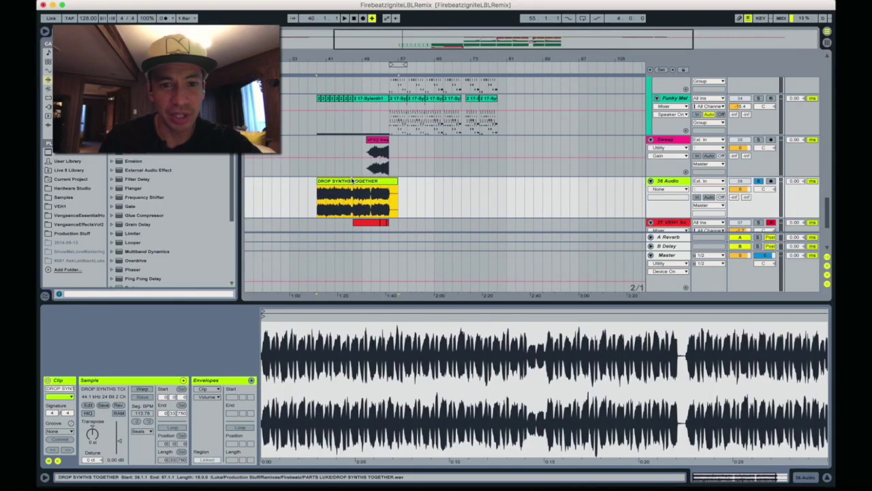
pyautogui.hotkey('ctrl', 'd')
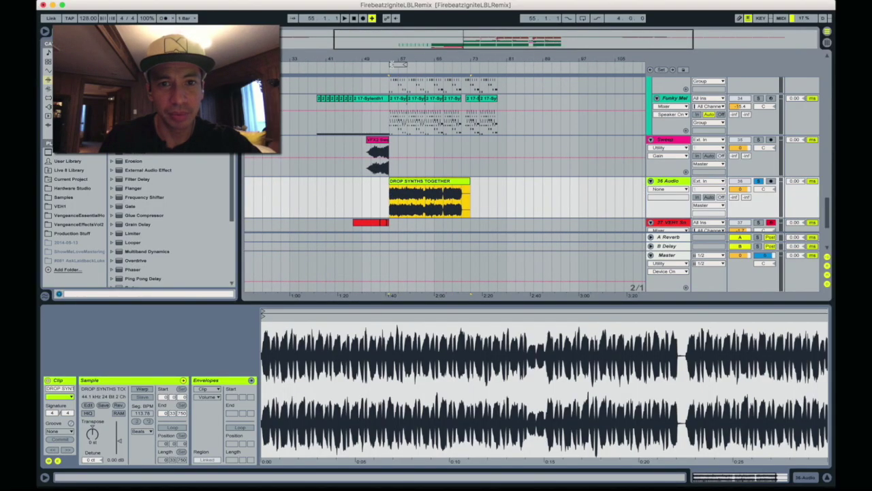
# Loop bars 55 to 59 and audition DROP SYNTHS TOGETHER with the full mix and with the 36 Audio track soloed
pyautogui.press('z')
pyautogui.press('space')
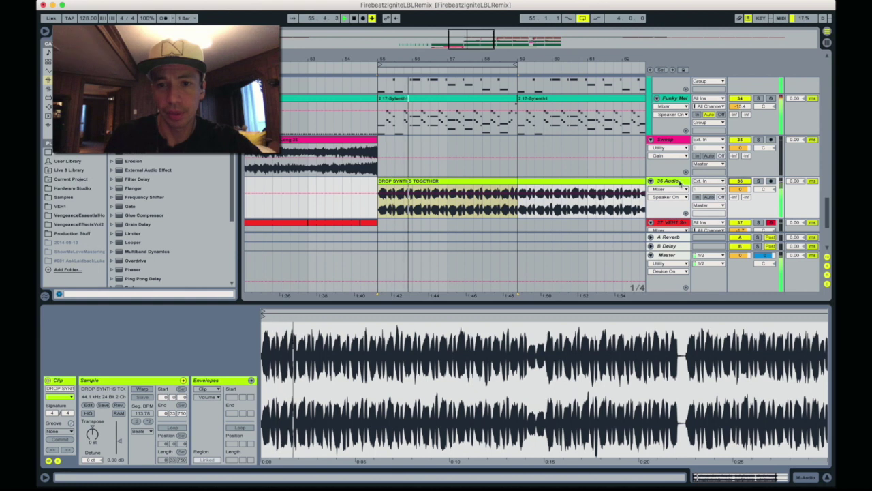
pyautogui.click(759, 181)
pyautogui.press('+')
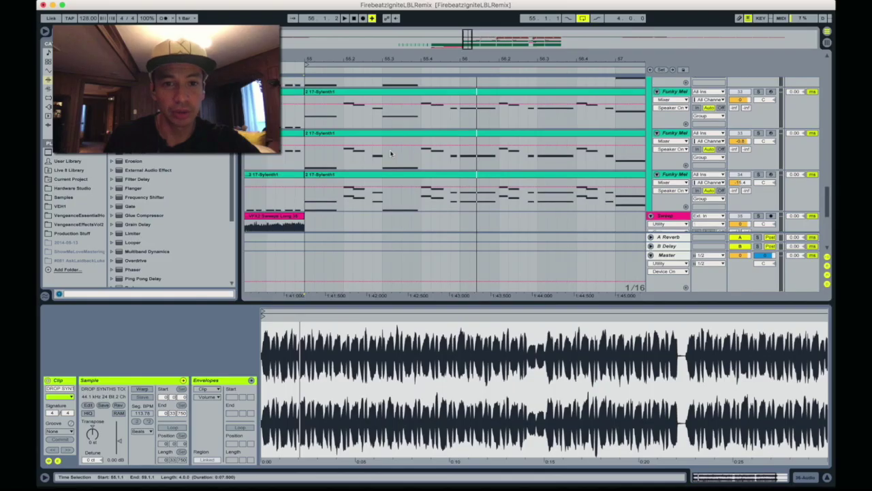
# Correct the bar 55 melody clip on Funky Melody track 33, raising the note at 1.4 to G4 and the following one to D#4
pyautogui.scroll(-3, 391, 156)
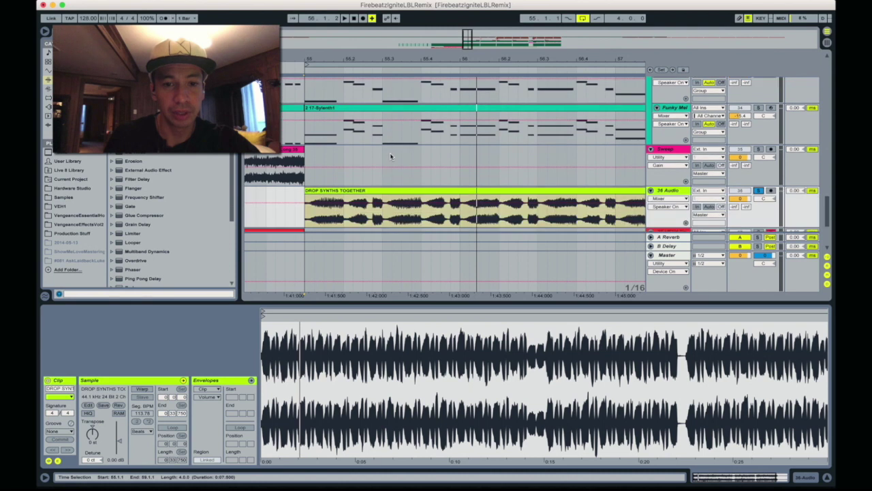
pyautogui.scroll(2, 390, 156)
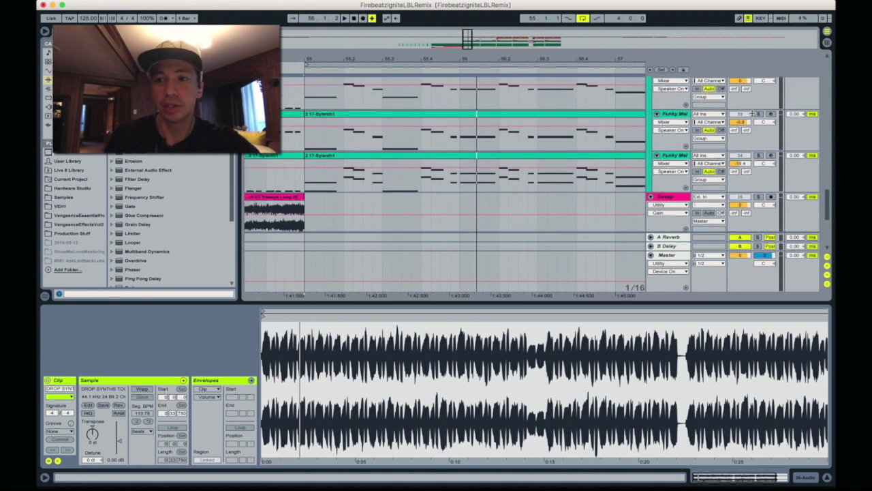
pyautogui.press('space')
pyautogui.click(362, 114)
pyautogui.click(333, 113)
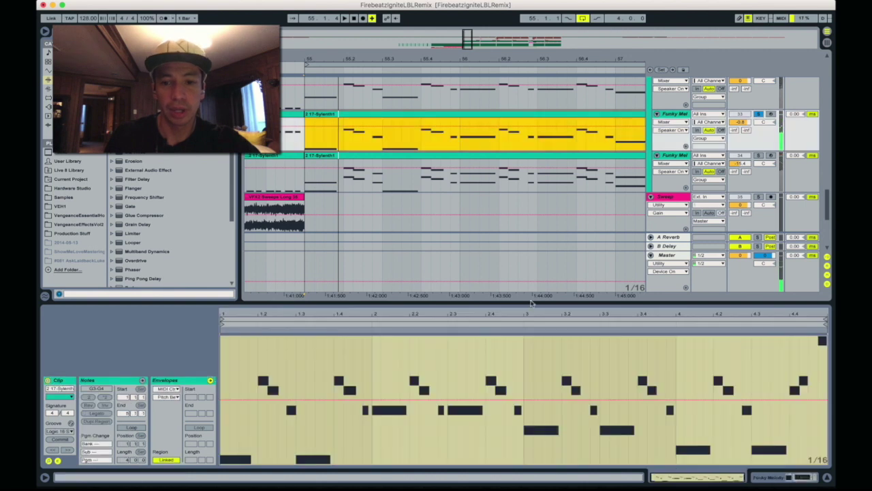
pyautogui.click(167, 461)
pyautogui.click(301, 364)
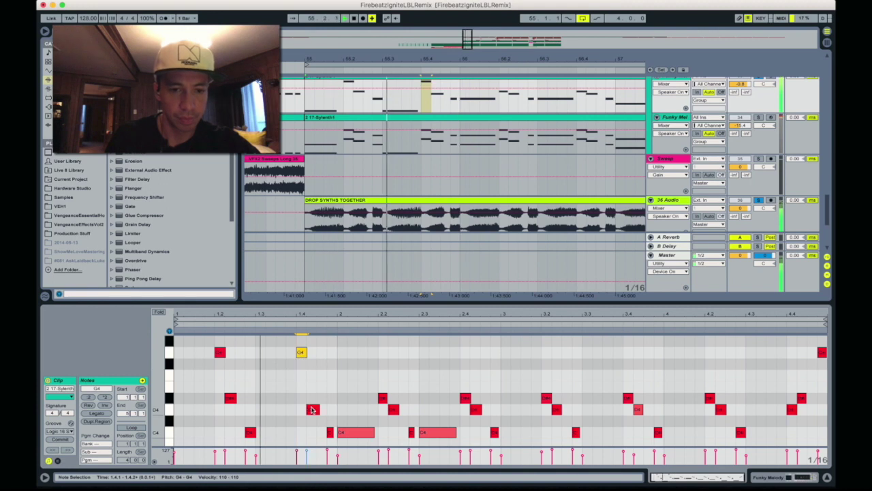
pyautogui.click(312, 409)
pyautogui.press('Up')
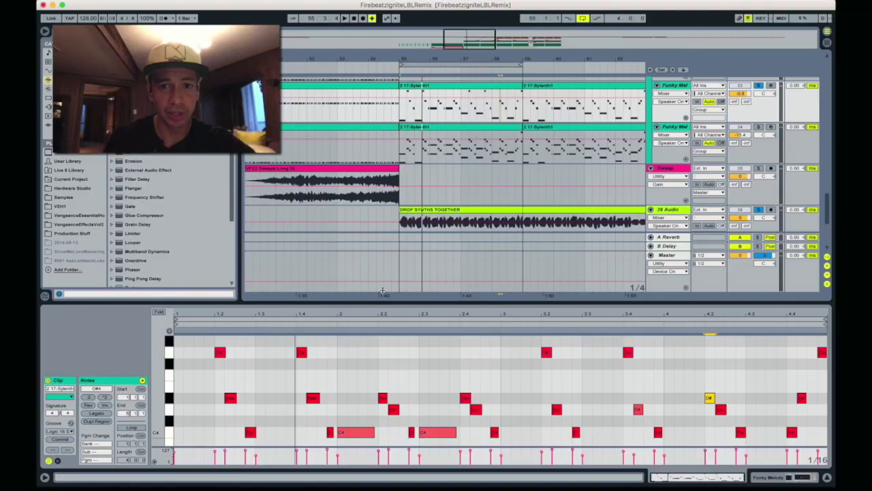
# Carry the corrected melody over to the bar 55 clips on Funky Melody tracks 32, 31 and 30
pyautogui.click(429, 85)
pyautogui.scroll(2, 440, 120)
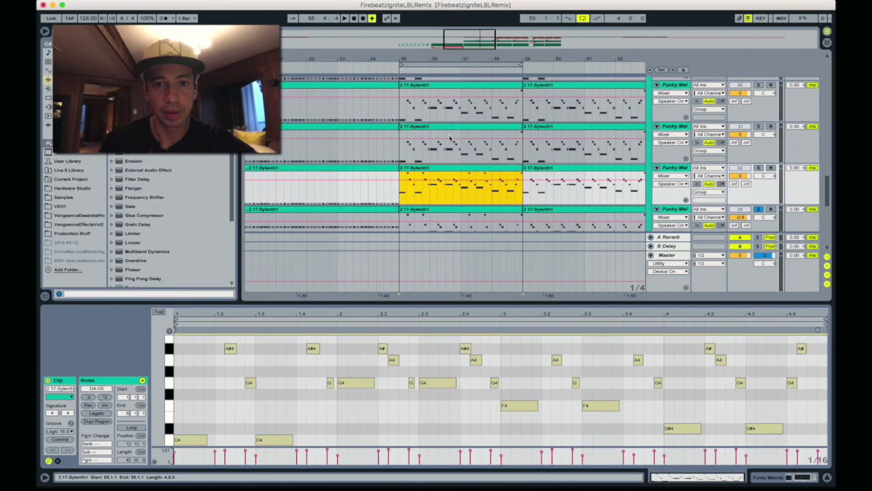
pyautogui.click(450, 130)
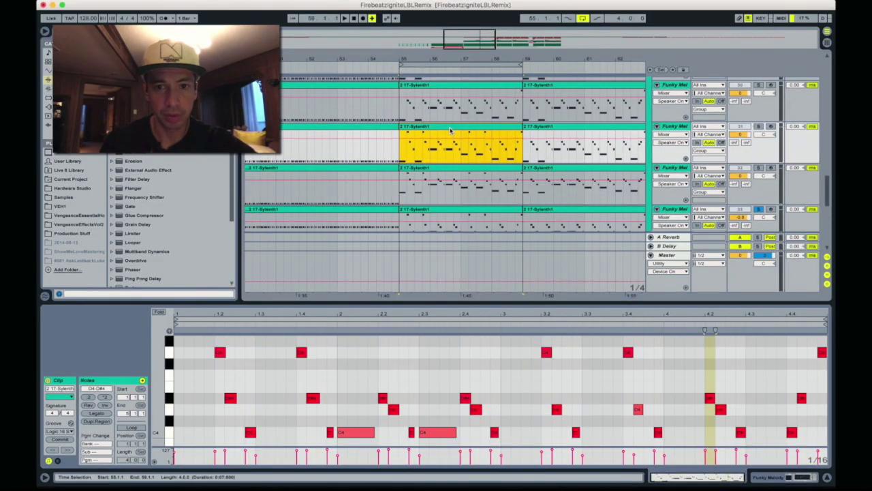
pyautogui.scroll(1, 450, 130)
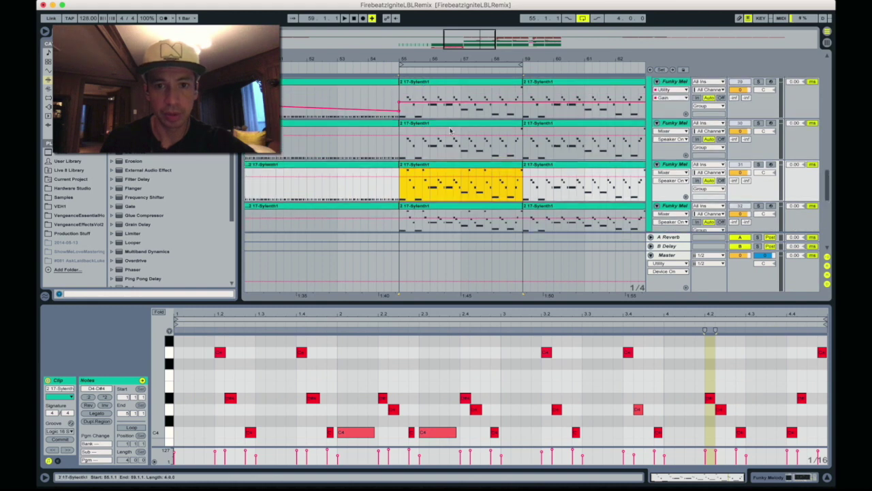
pyautogui.click(469, 140)
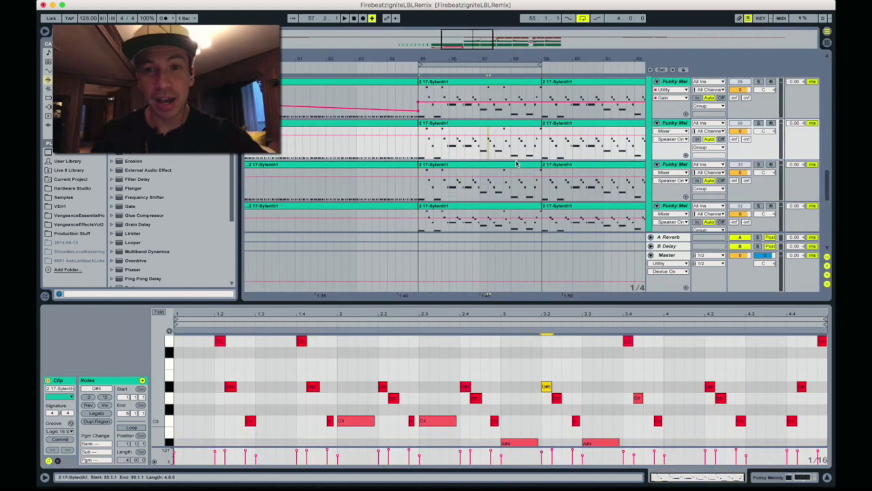
# In the bar 55 clip on Funky Melody track 29, lower the G3 note at 3.2 to D#3
pyautogui.scroll(1, 517, 163)
pyautogui.click(487, 114)
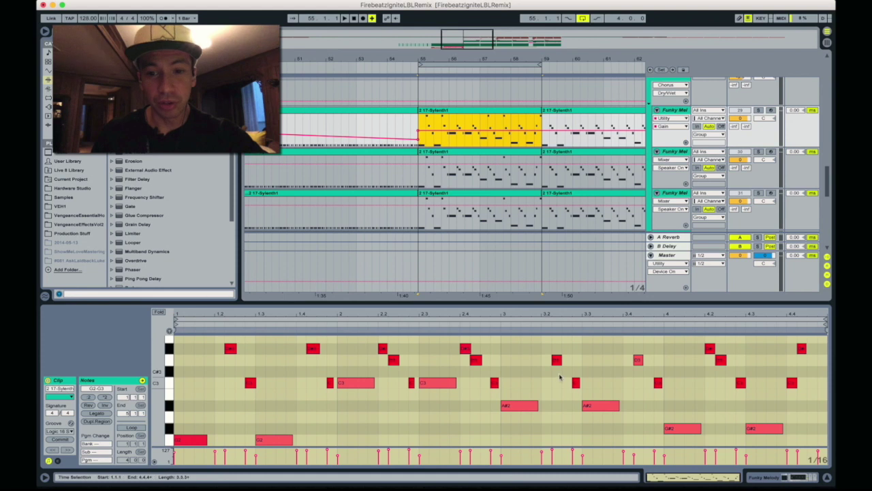
pyautogui.click(560, 380)
pyautogui.scroll(3, 561, 382)
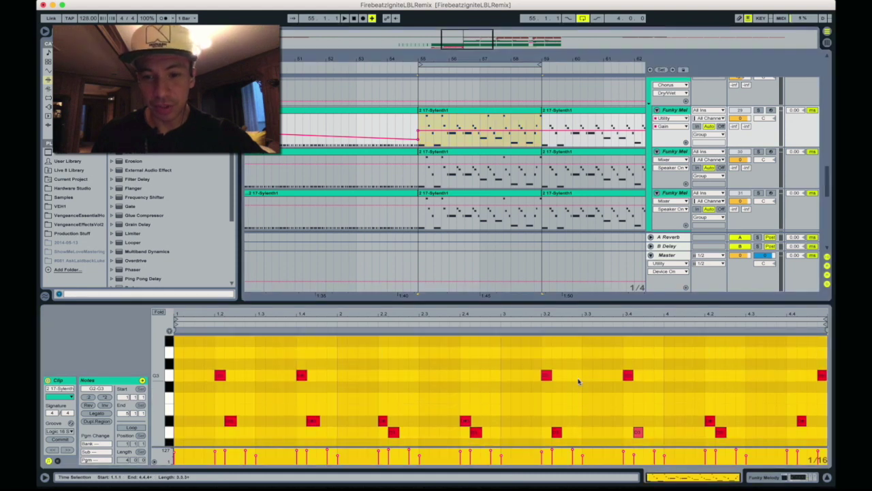
pyautogui.click(561, 384)
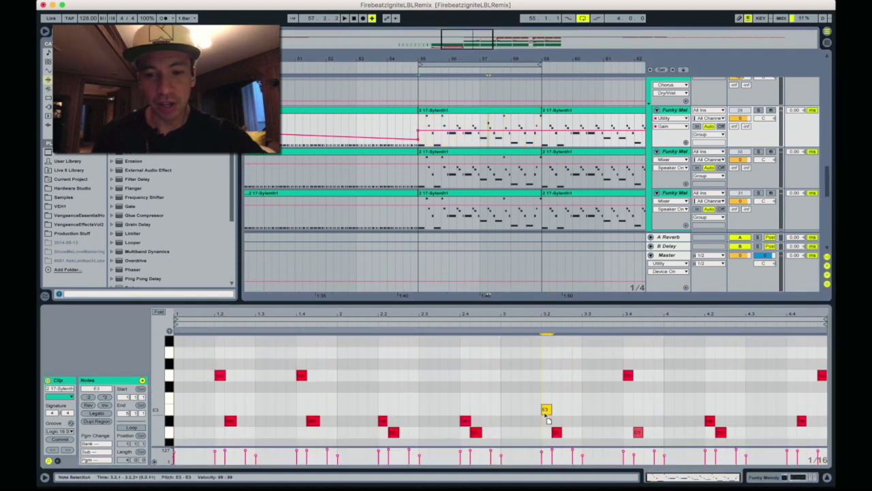
pyautogui.scroll(2, 553, 385)
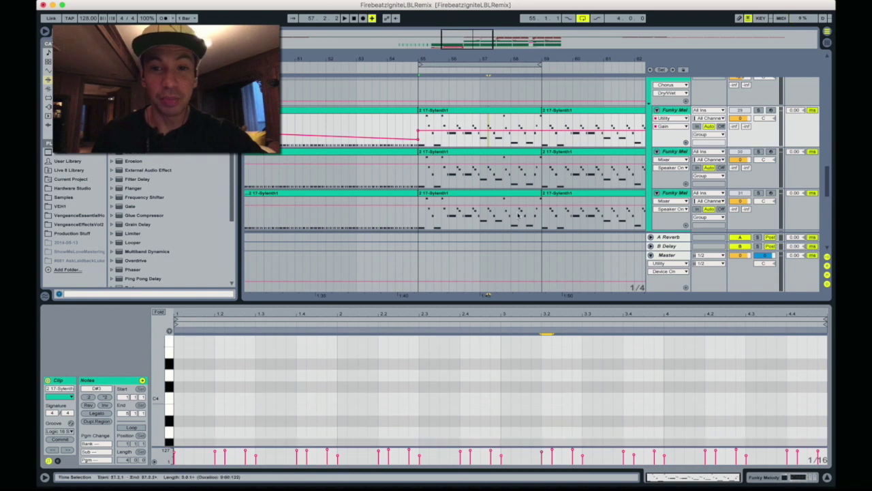
# Play the looped drop to check the corrected melody, then unsolo Funky Melody track 34 to hear the full mix
pyautogui.click(517, 214)
pyautogui.press('space')
pyautogui.scroll(-5, 712, 176)
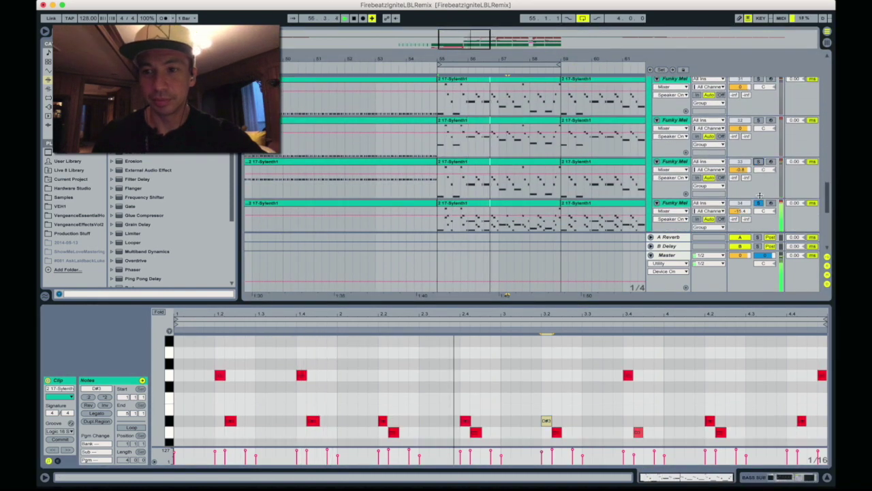
pyautogui.click(759, 203)
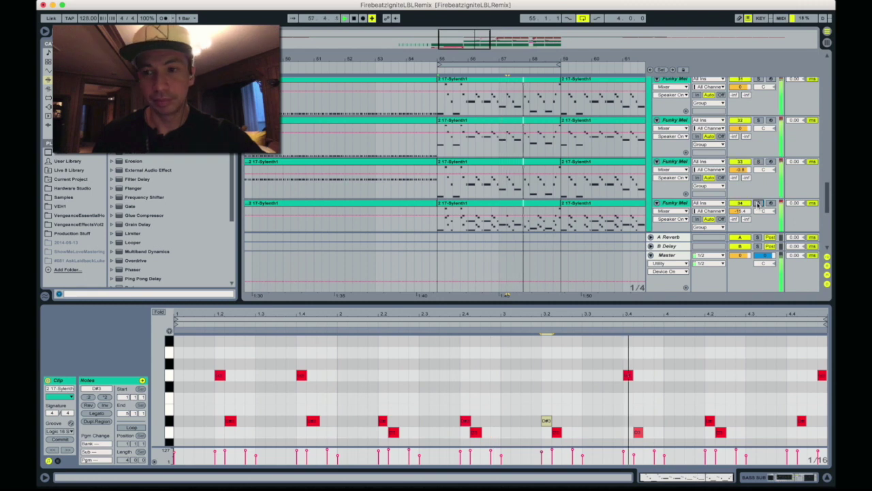
# Add an EQ Eight to the 36 Audio track and shape it with a low cut, a midrange boost and a high cut on band 8
pyautogui.scroll(-3, 750, 179)
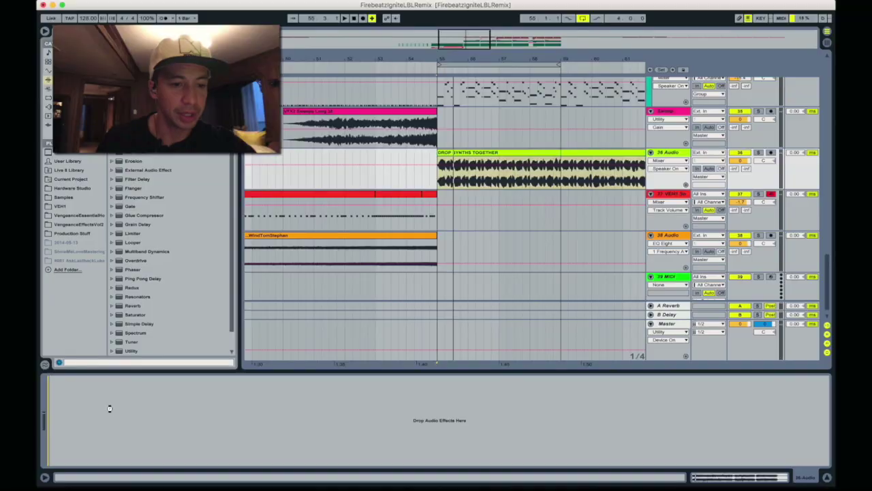
pyautogui.moveTo(109, 409); pyautogui.dragTo(117, 424)
pyautogui.press('space')
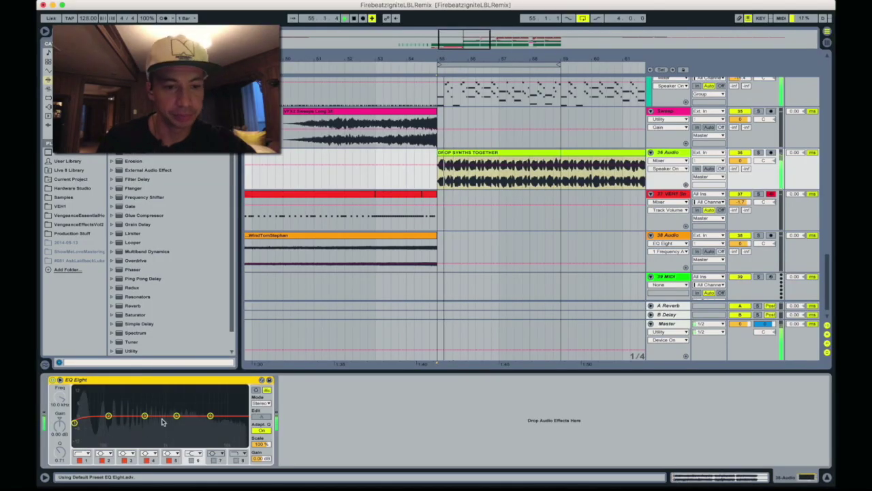
pyautogui.moveTo(176, 416); pyautogui.dragTo(167, 387)
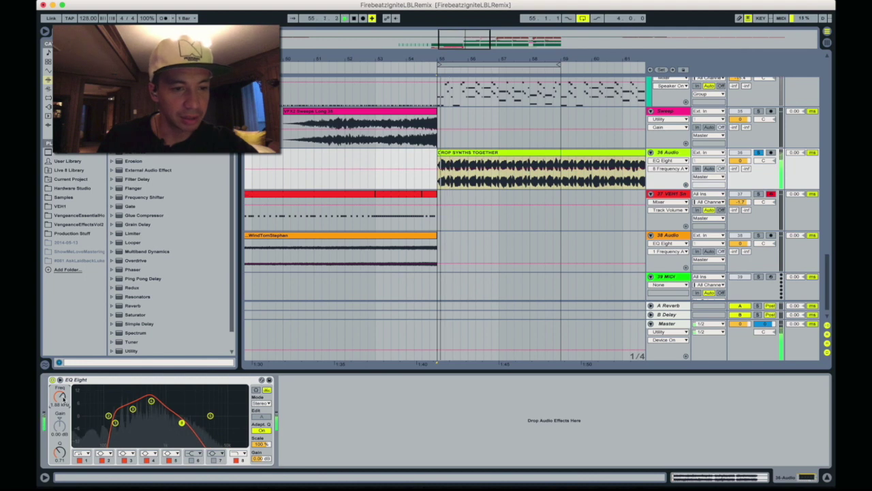
pyautogui.moveTo(198, 423); pyautogui.dragTo(199, 421)
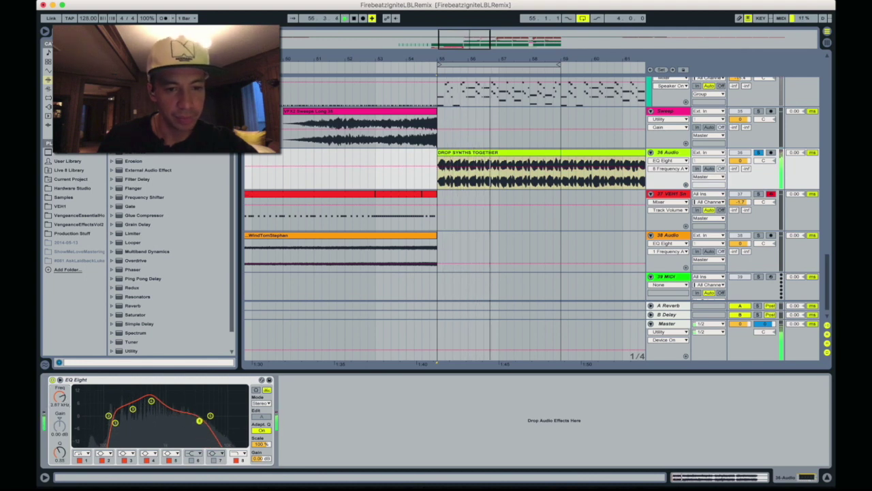
pyautogui.click(238, 453)
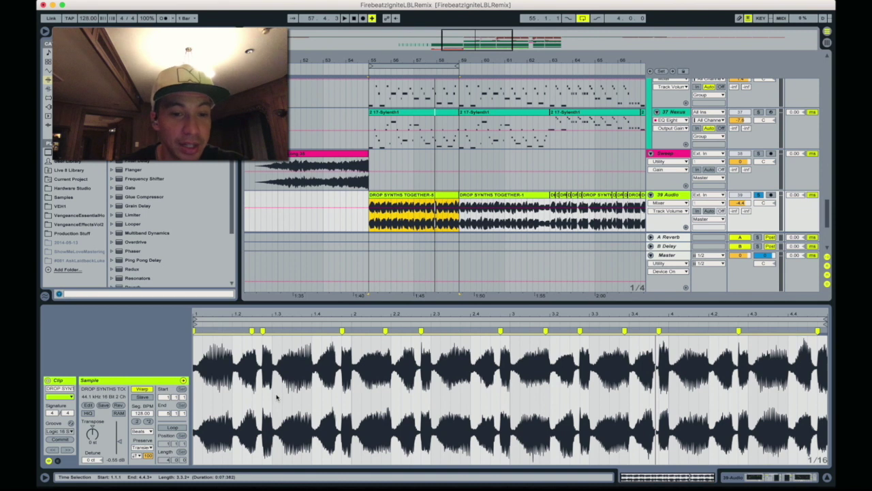
# Insert warp markers across the whole bar 55 clip on the 39 Audio track and set its groove to Logic 16 Swing 55
pyautogui.press('super+a')
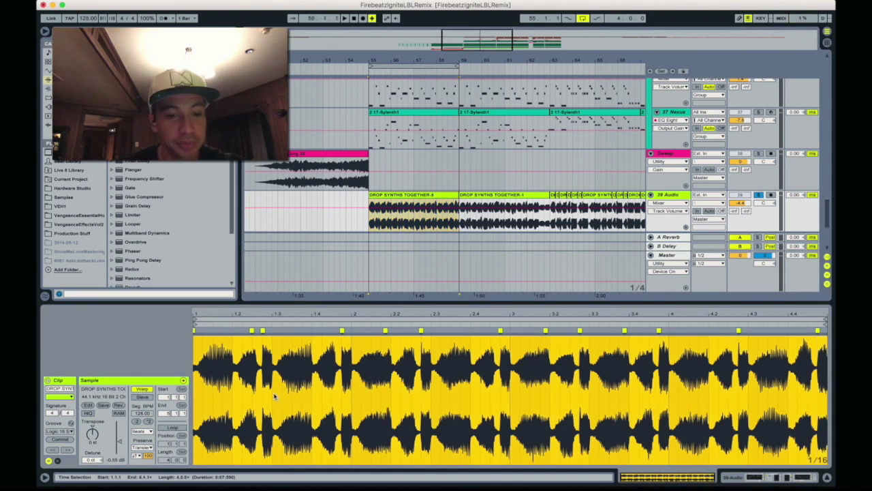
pyautogui.rightClick(275, 395)
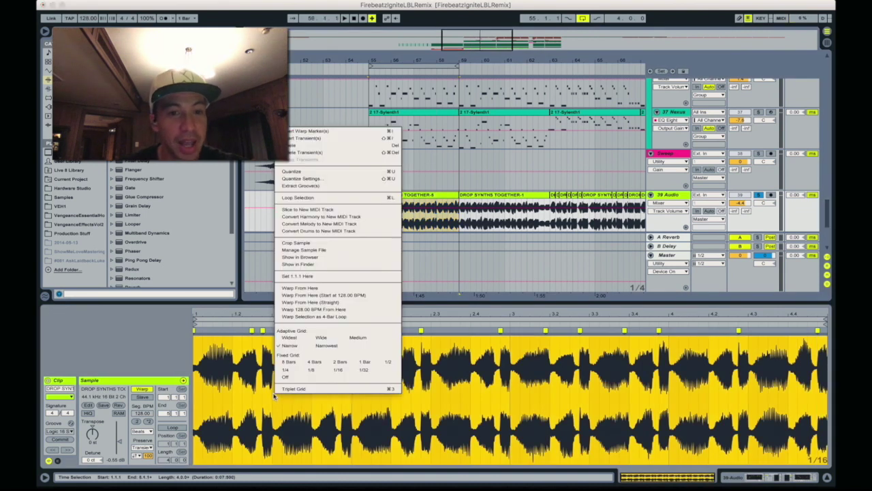
pyautogui.click(316, 133)
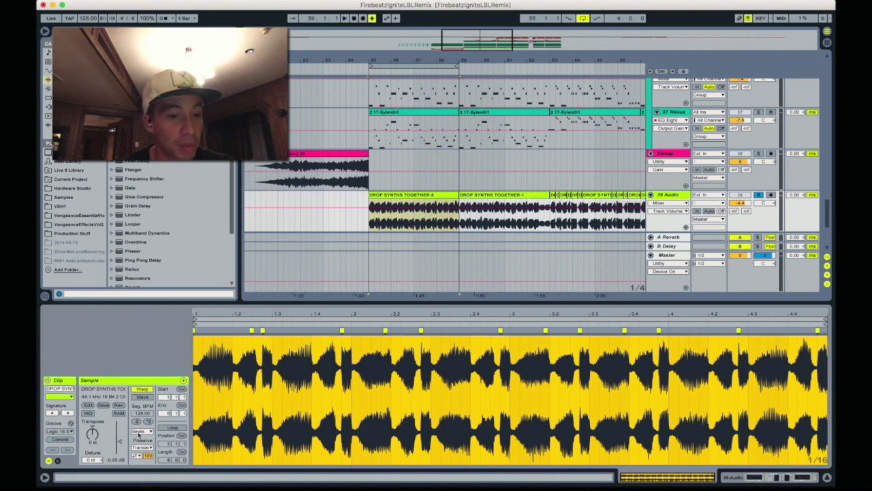
pyautogui.click(66, 431)
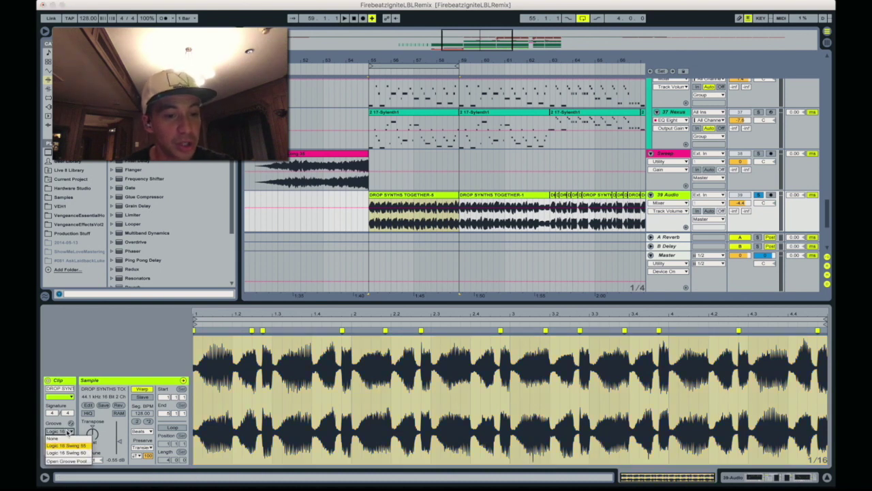
pyautogui.click(80, 446)
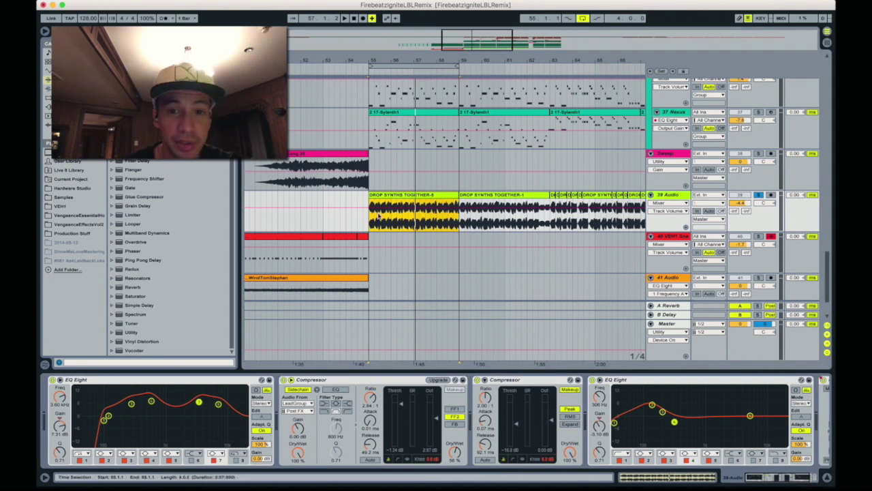
# Set the sidechain source of the first Compressor on the 39 Audio track to LeadGroup
pyautogui.click(298, 403)
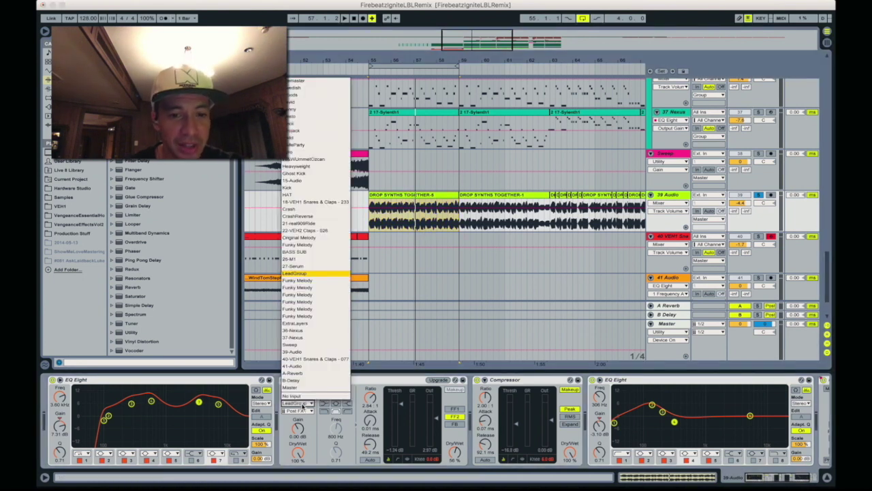
pyautogui.click(305, 274)
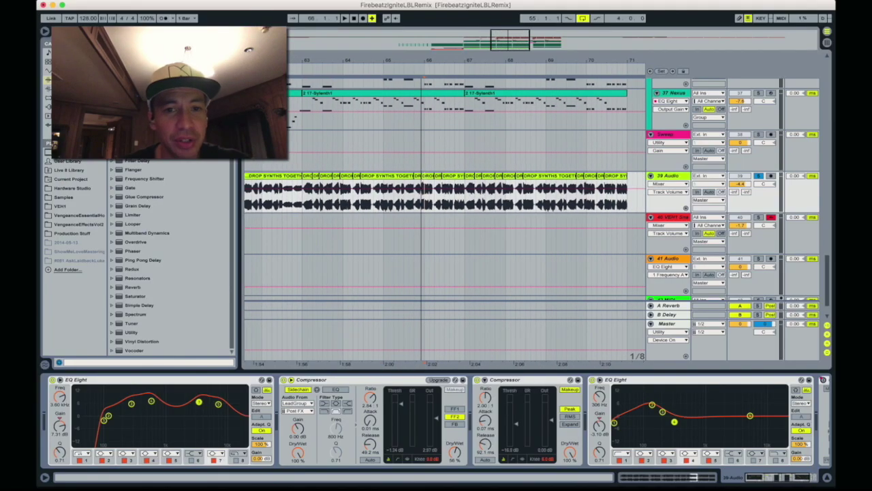
# Open the drop synth clip near bar 64 on the 39 Audio track and check its warp markers and assigned groove
pyautogui.click(400, 176)
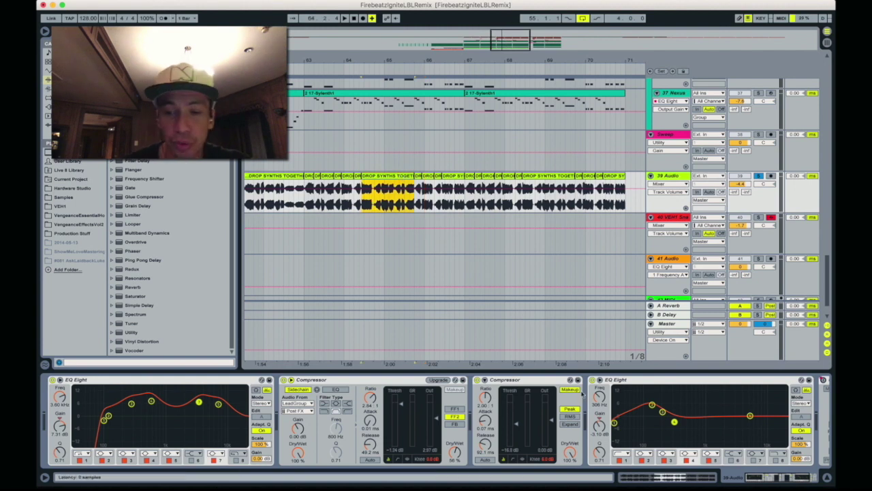
pyautogui.click(668, 475)
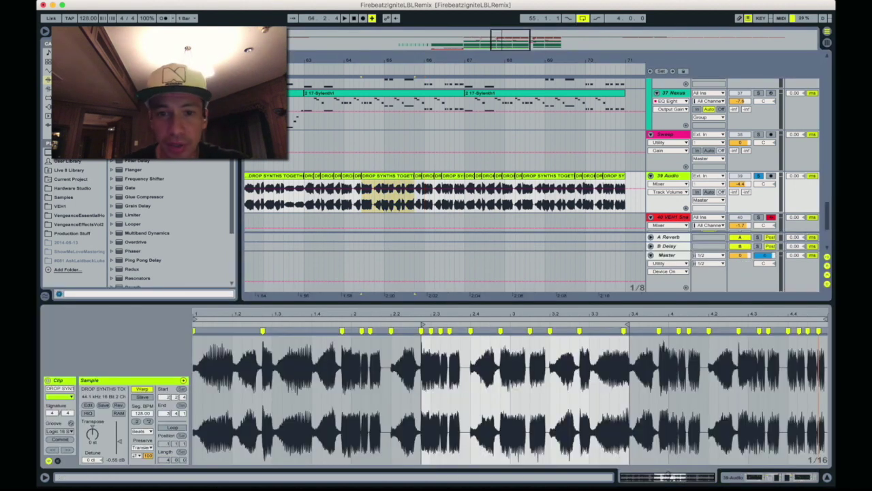
pyautogui.click(430, 352)
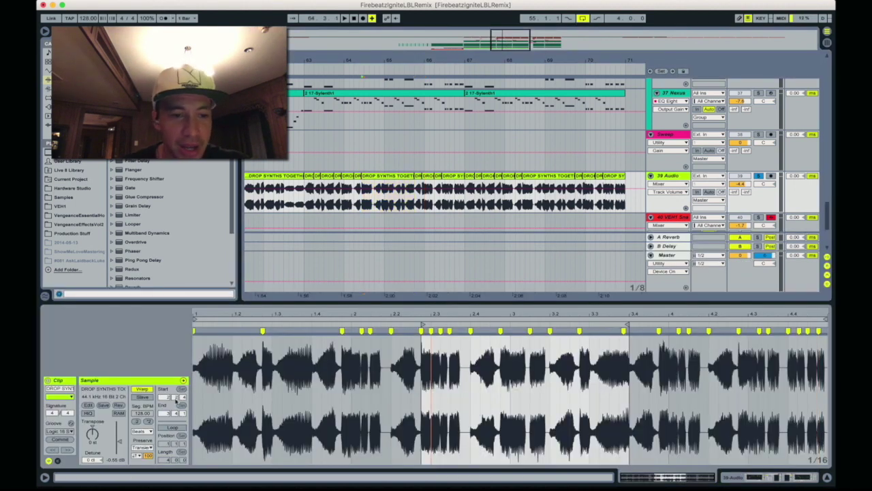
pyautogui.click(71, 432)
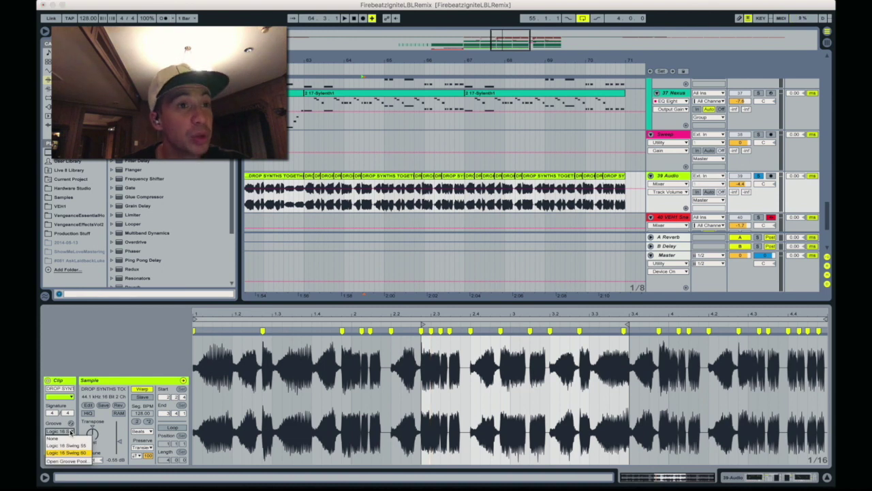
pyautogui.click(70, 432)
pyautogui.moveTo(337, 61); pyautogui.dragTo(334, 42)
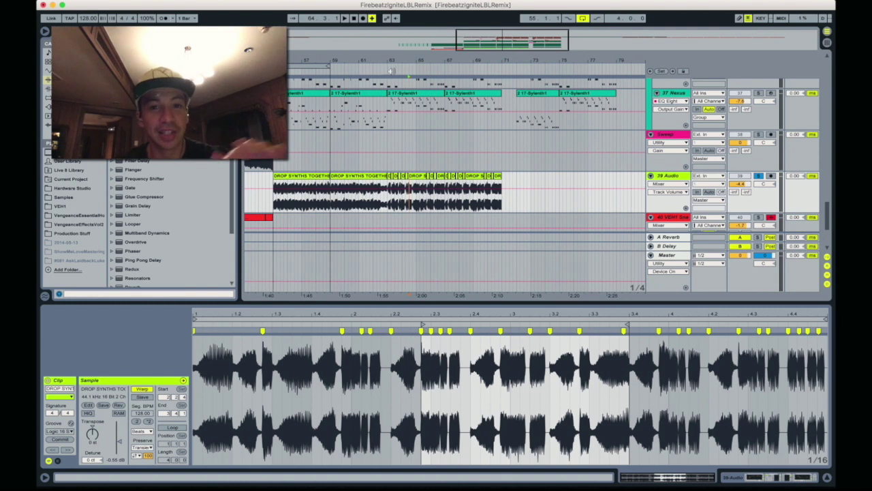
# Inspect the filter modifier settings of the Nexus synths on the 36 Nexus and 37 Nexus tracks
pyautogui.click(386, 195)
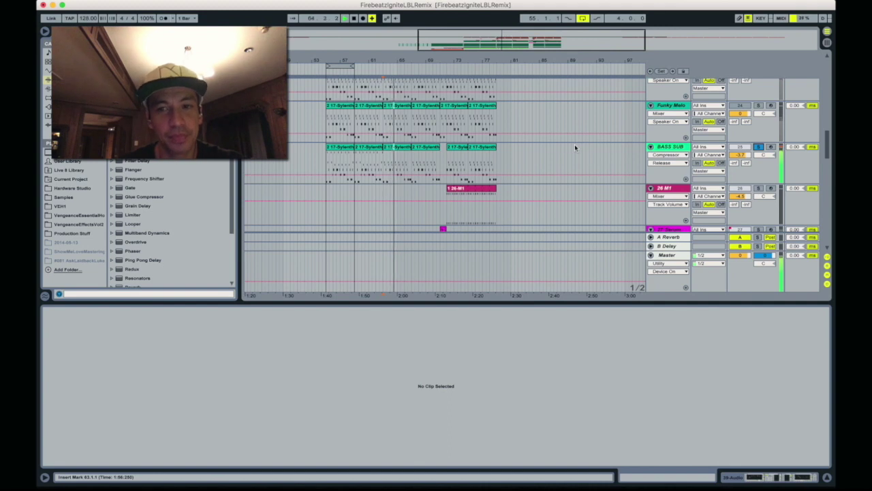
pyautogui.scroll(-1, 574, 145)
pyautogui.scroll(-4, 574, 146)
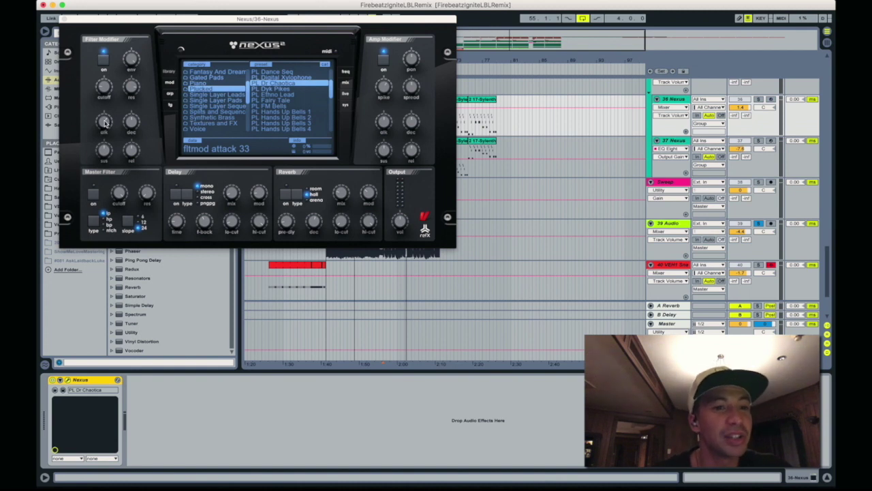
pyautogui.moveTo(104, 94)
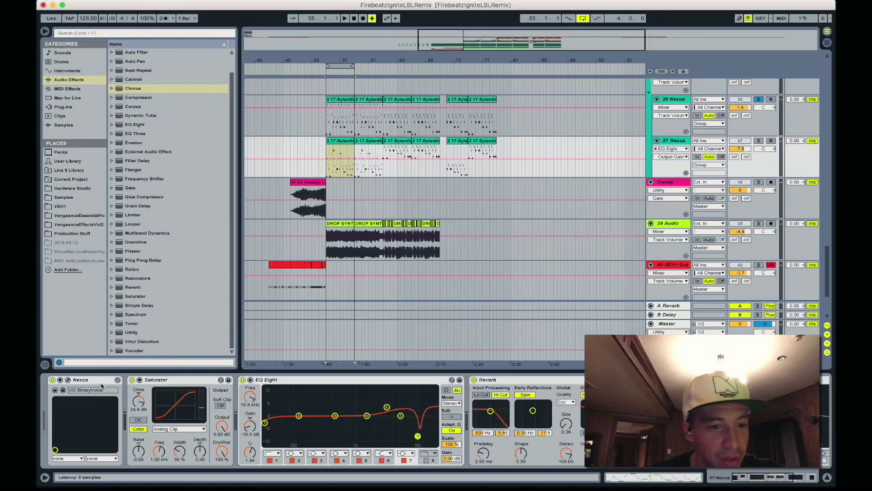
pyautogui.click(67, 380)
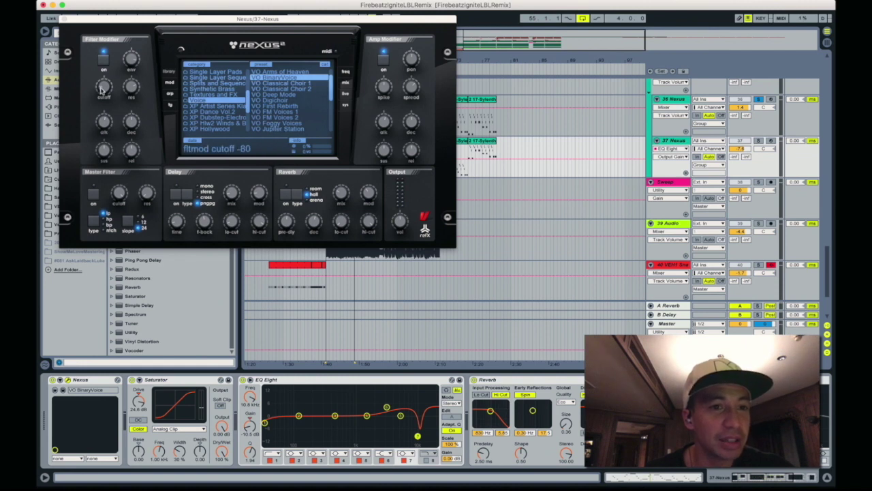
pyautogui.click(64, 19)
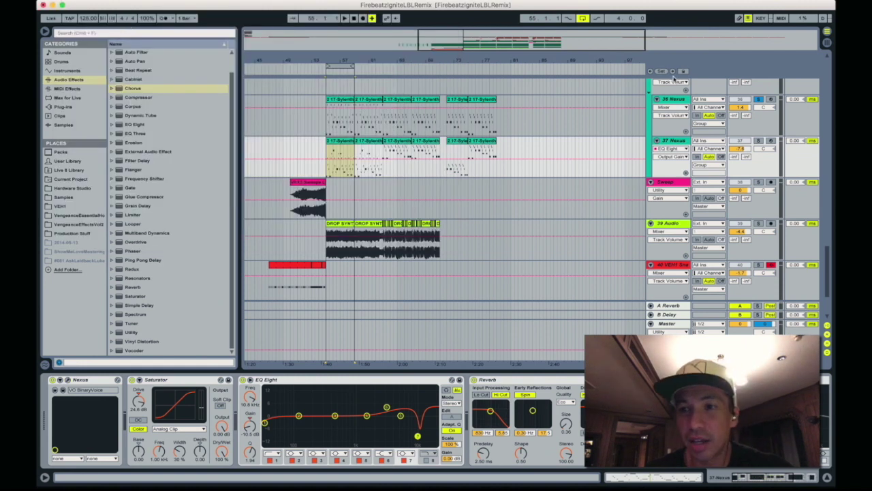
# Solo the 37 Nexus track, check its sound and bar 55 clip notes, and play it together with the 36 Nexus track
pyautogui.click(760, 100)
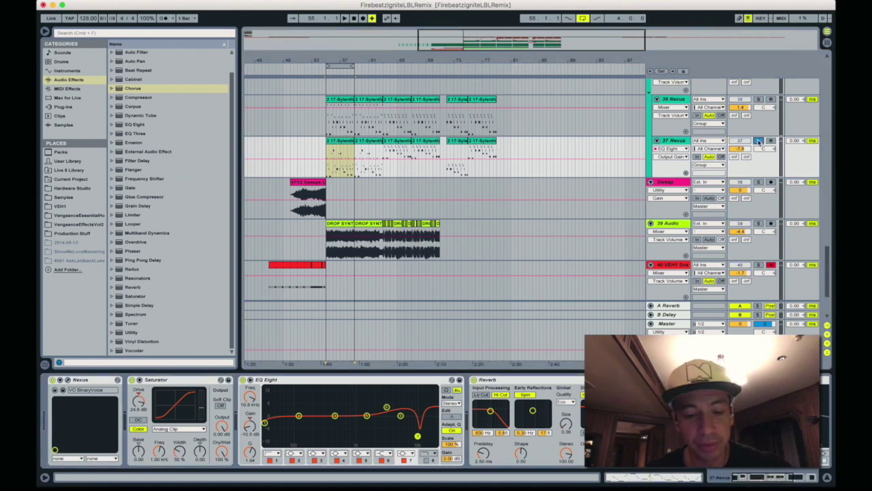
pyautogui.press('space')
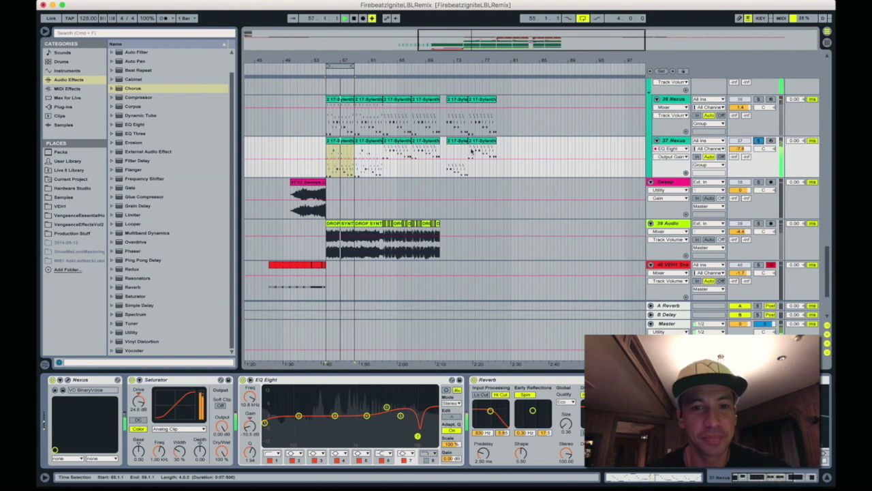
pyautogui.press('space')
pyautogui.doubleClick(341, 160)
pyautogui.scroll(3, 383, 390)
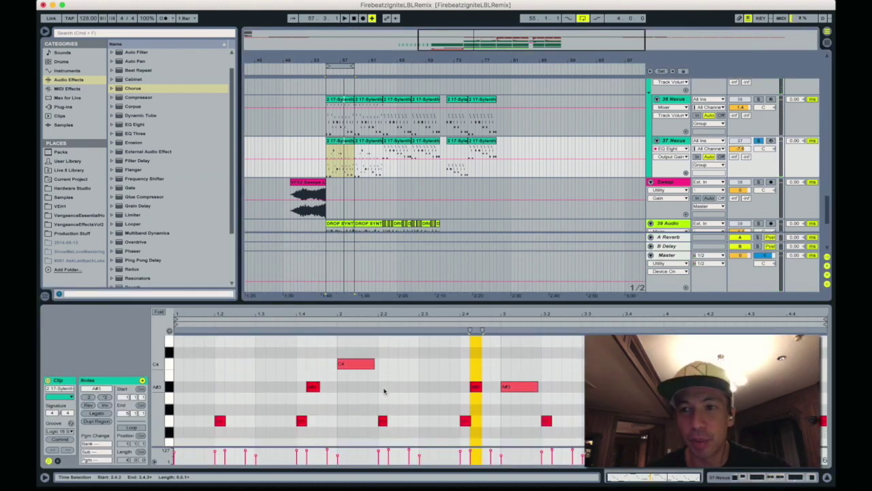
pyautogui.click(758, 100)
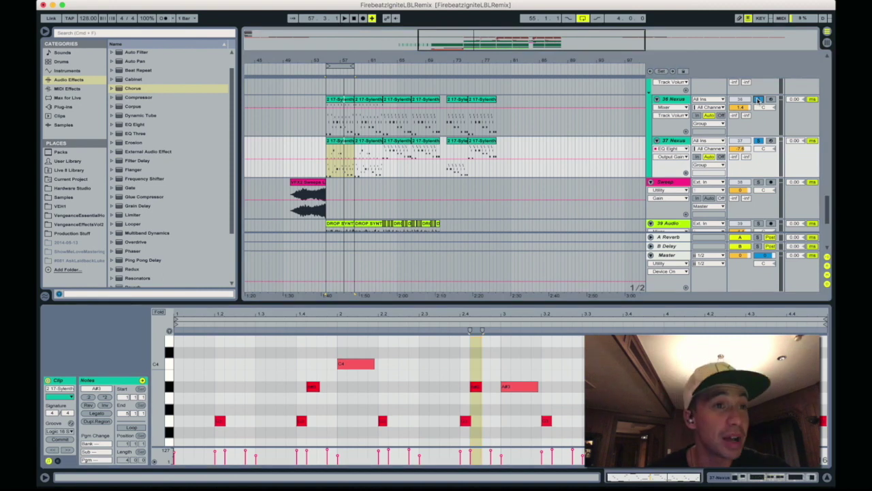
pyautogui.press('space')
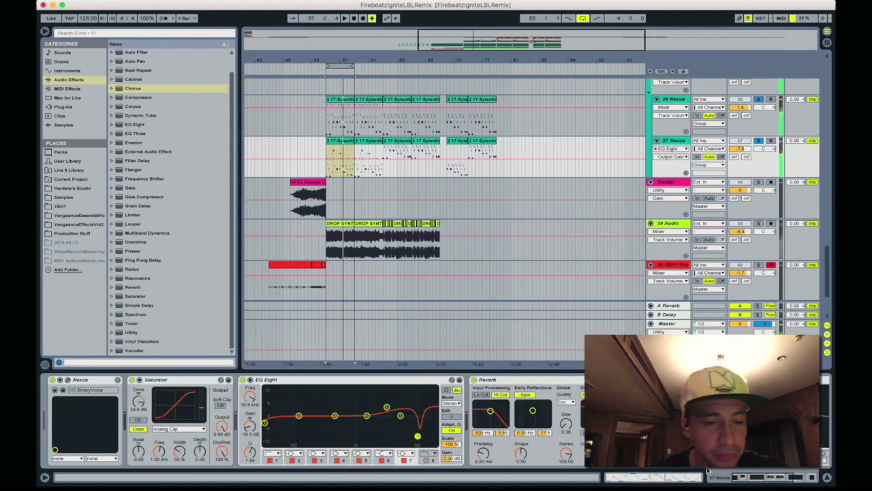
# Turn on the delay and reverb in the 37 Nexus synth and play the loop with the 36 Nexus track unsoloed
pyautogui.click(68, 383)
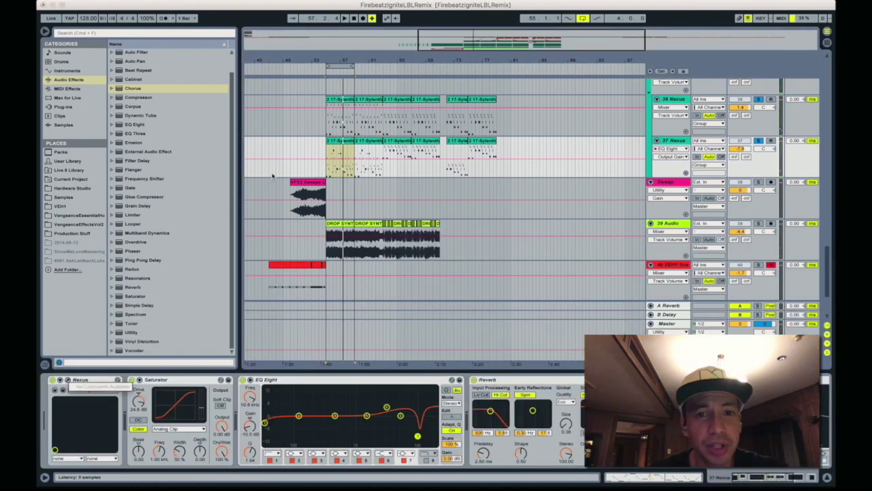
pyautogui.click(67, 380)
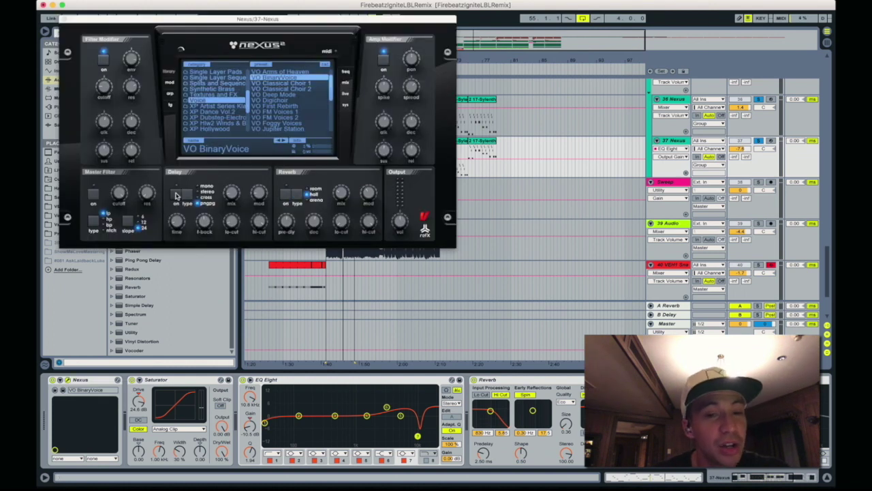
pyautogui.click(286, 195)
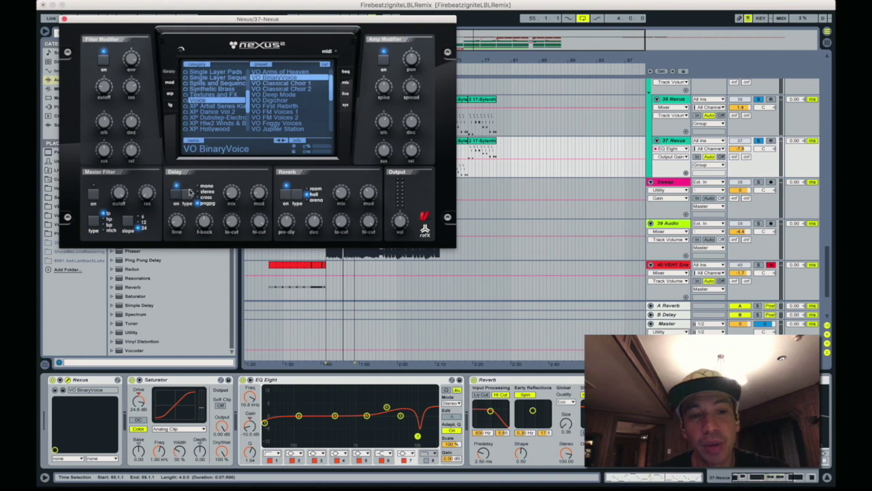
pyautogui.click(758, 101)
pyautogui.press('space')
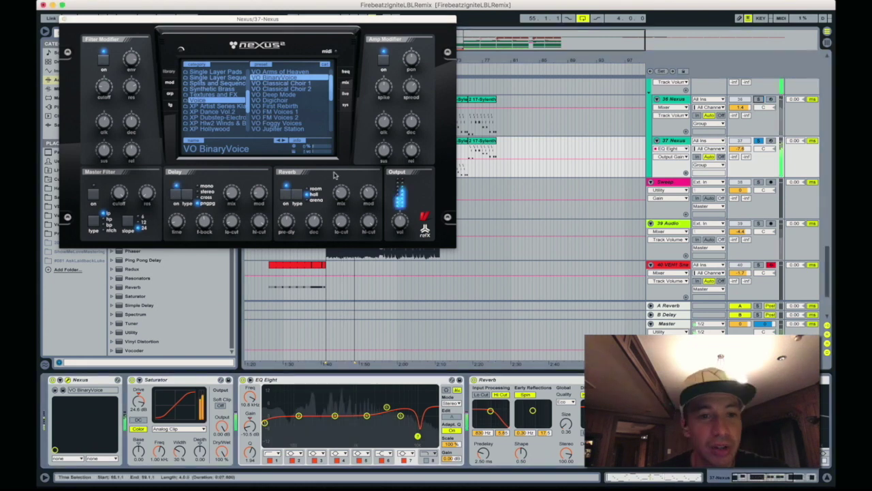
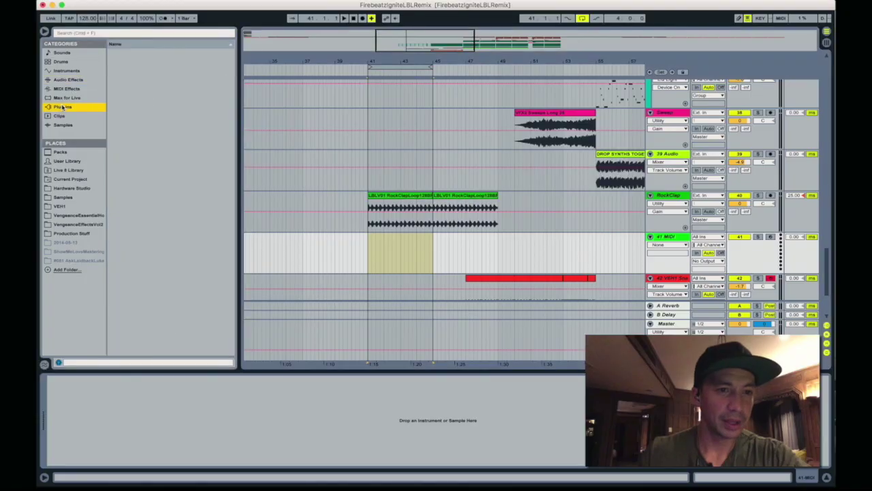
# Load the Absynth 5 plug-in onto the empty 41 MIDI track
pyautogui.scroll(5, 173, 136)
pyautogui.scroll(10, 172, 136)
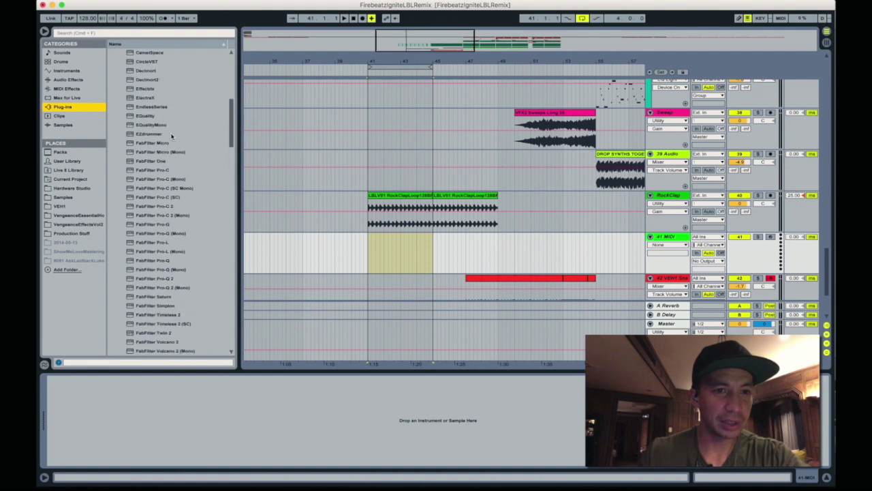
pyautogui.moveTo(130, 128); pyautogui.dragTo(380, 254)
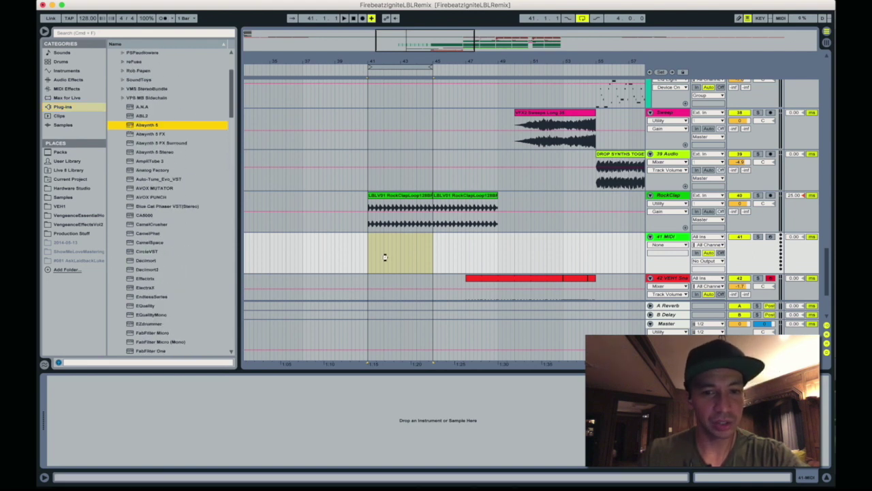
pyautogui.moveTo(385, 257); pyautogui.dragTo(386, 259)
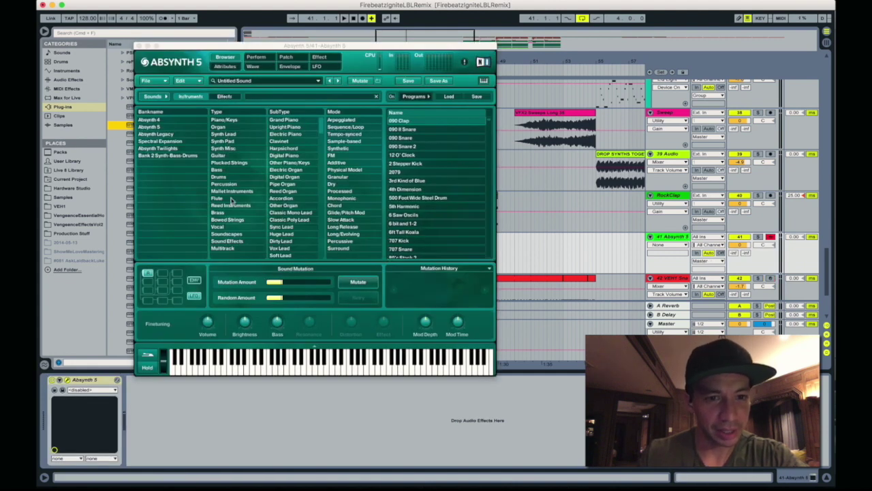
# Audition the Absynth 5 soundscapes Crackling Water Bottles and Crawling Back Up, and choose the Creaker preset
pyautogui.click(412, 211)
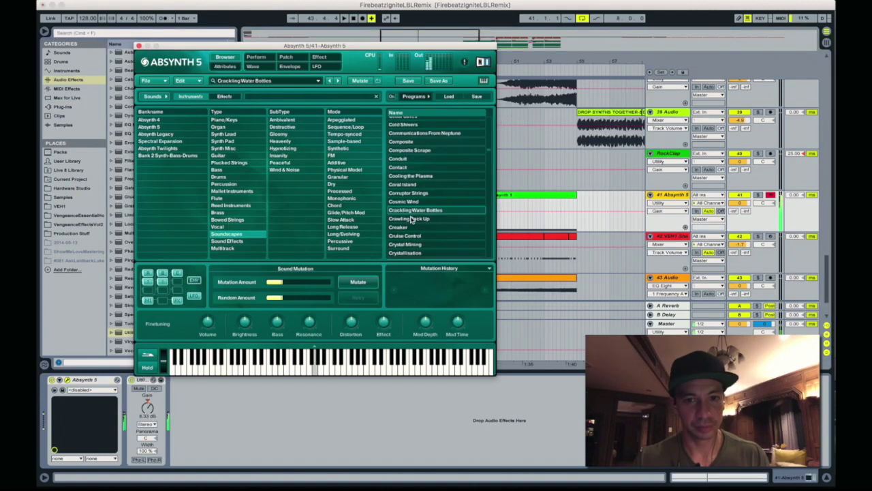
pyautogui.click(411, 218)
pyautogui.click(408, 228)
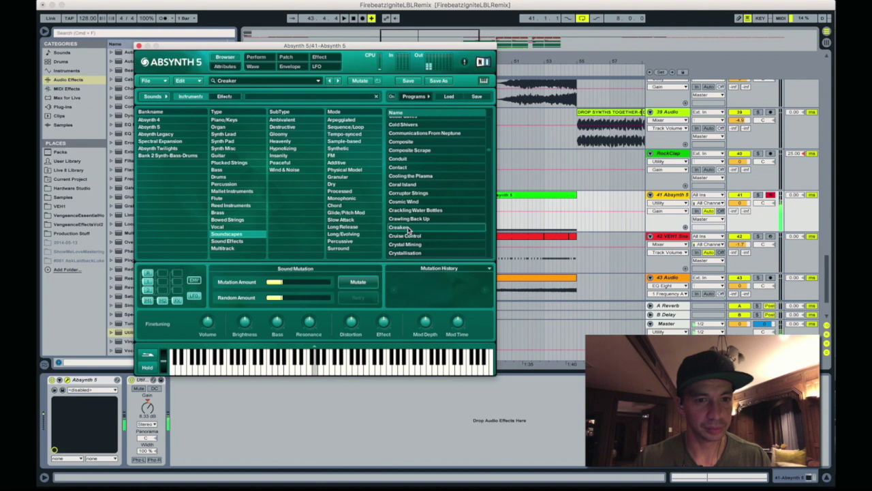
pyautogui.click(139, 46)
# Record a sub-bass note from bar 41 on the 42 Sylenth1 track and extend the clip to eight bars
pyautogui.click(344, 18)
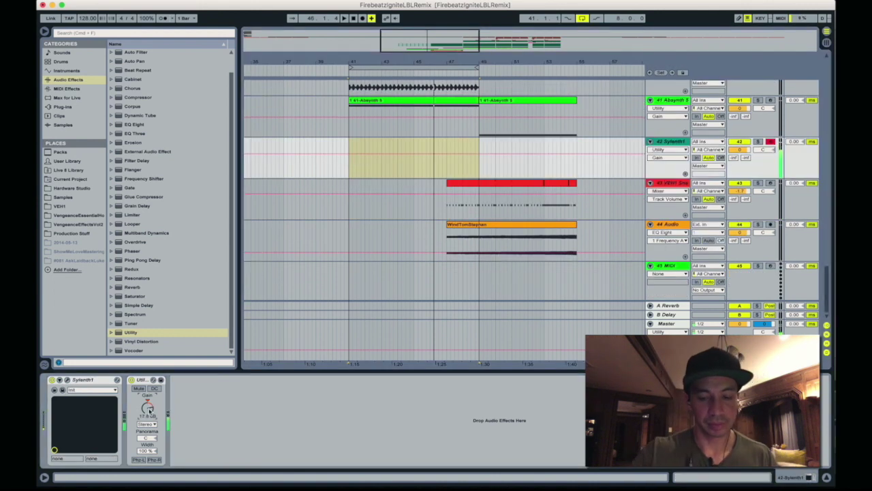
pyautogui.press('space')
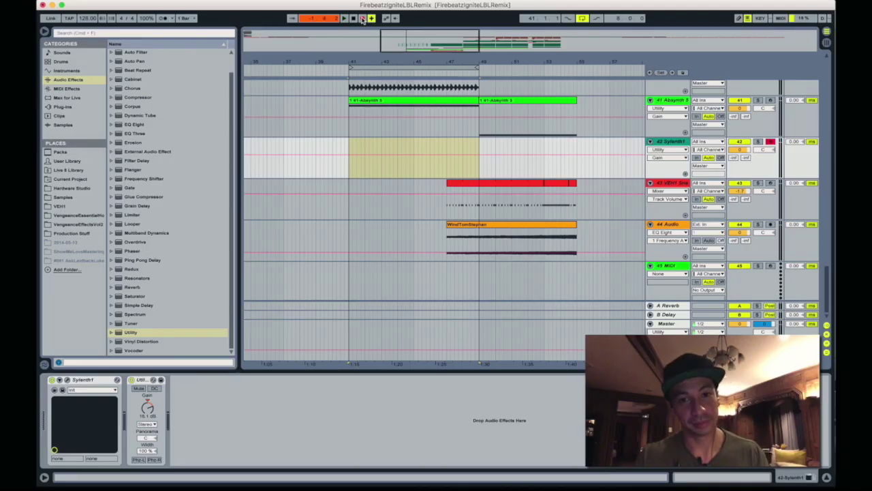
pyautogui.click(363, 19)
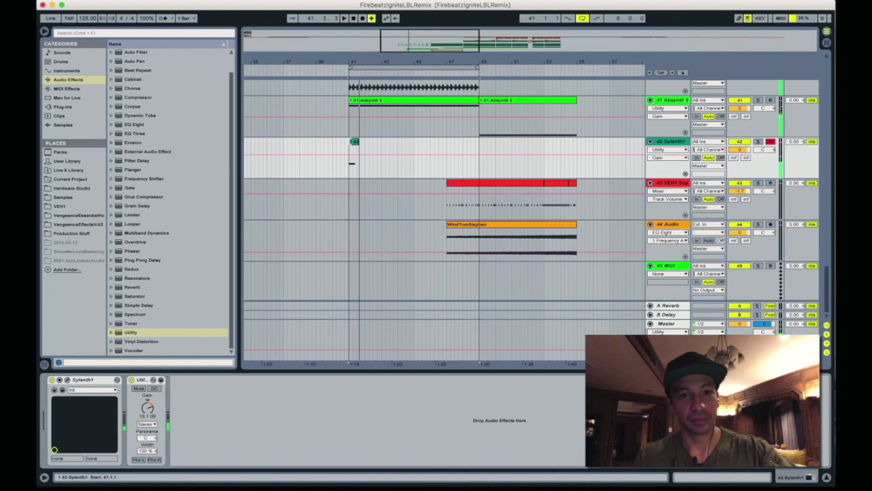
pyautogui.moveTo(355, 143); pyautogui.dragTo(485, 142)
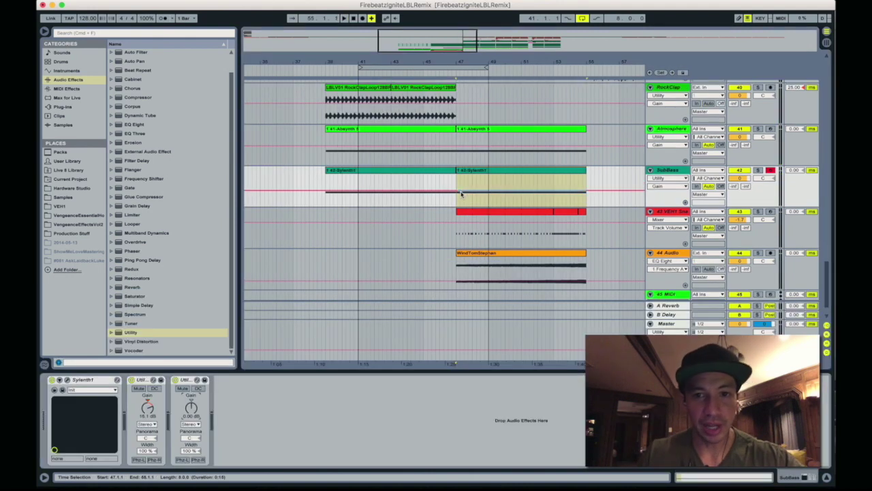
# Automate the SubBass track's Utility gain to fall gradually from bar 47 to bar 55 and check the playback
pyautogui.click(457, 192)
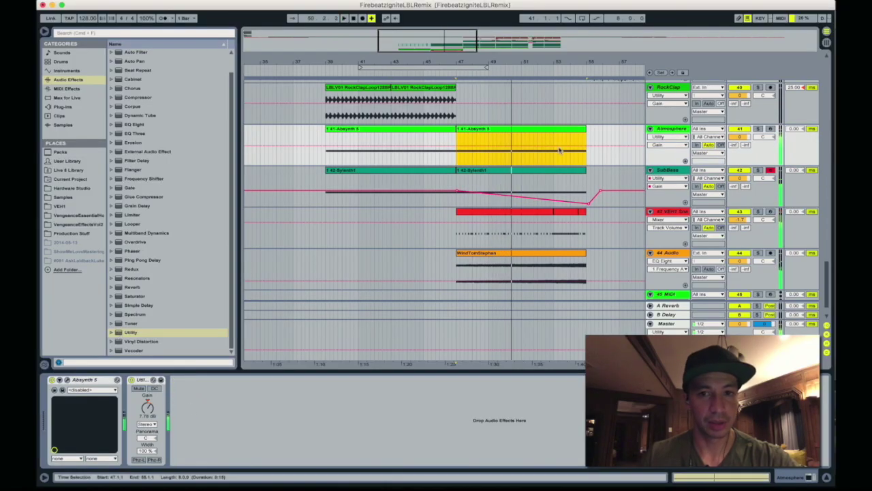
pyautogui.press('space')
# Raise the note in the Atmosphere clip at bar 47 to G3 and play the section
pyautogui.hotkey('shift', 'Tab')
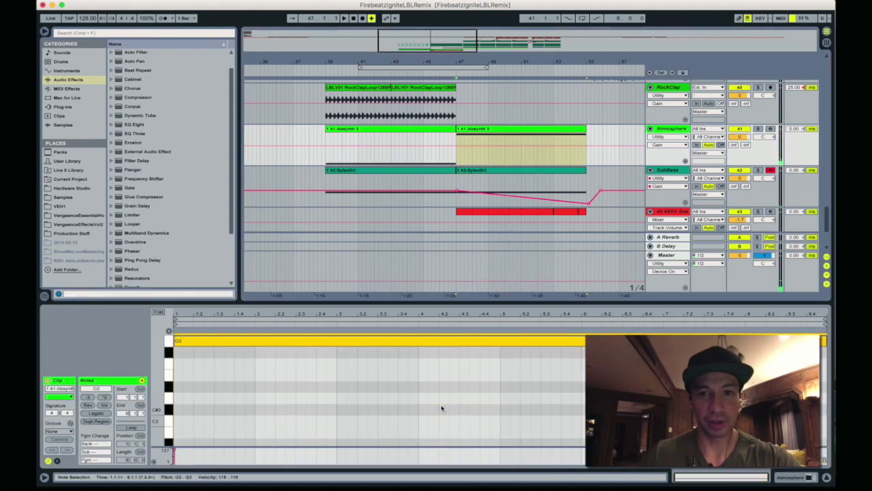
pyautogui.press('space')
pyautogui.hotkey('shift', 'Tab')
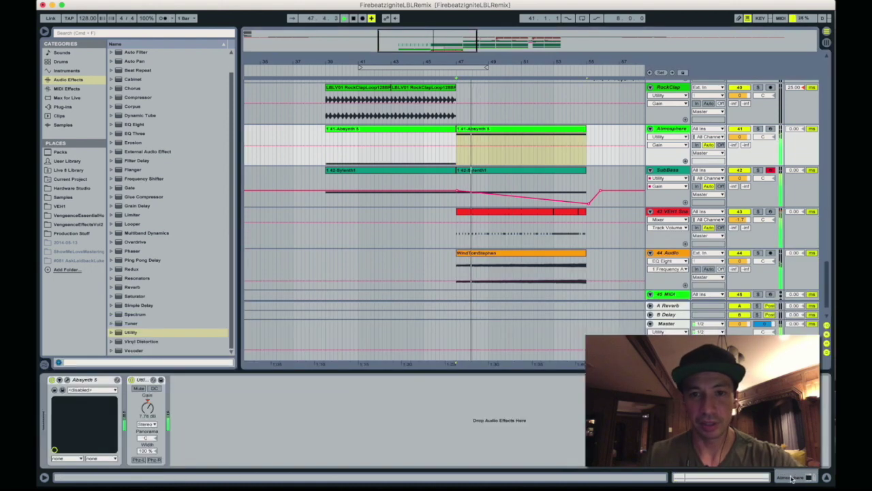
# Add a second Utility to the Atmosphere track and place a gain automation point just past the clip's end at bar 55
pyautogui.doubleClick(126, 333)
pyautogui.click(488, 193)
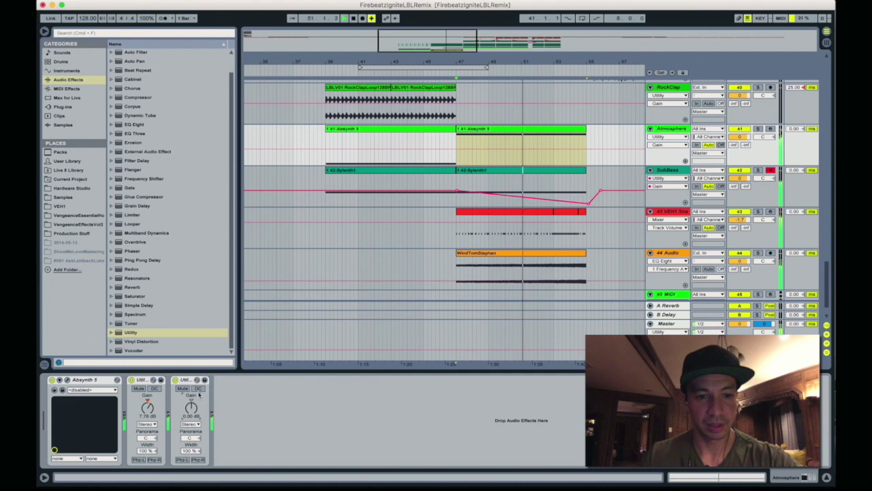
pyautogui.click(608, 152)
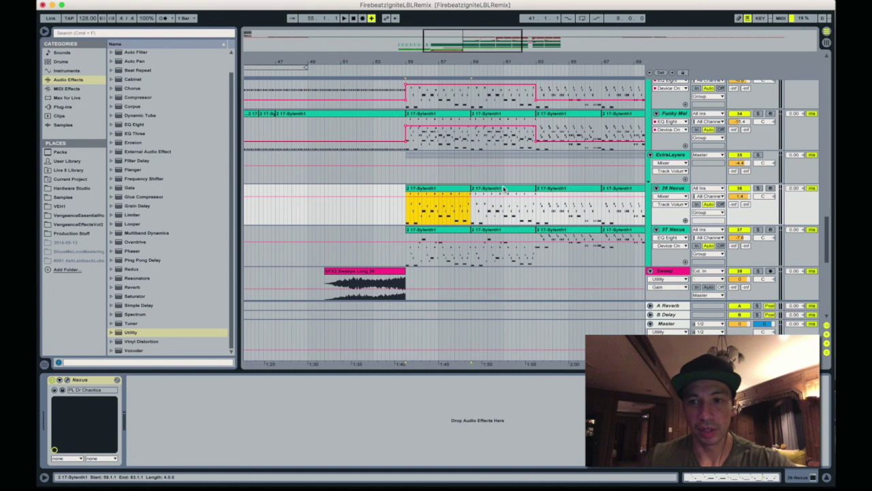
# Insert a new MIDI track below the Sweep track and load the Nexus plug-in onto it
pyautogui.scroll(-2, 504, 189)
pyautogui.click(665, 206)
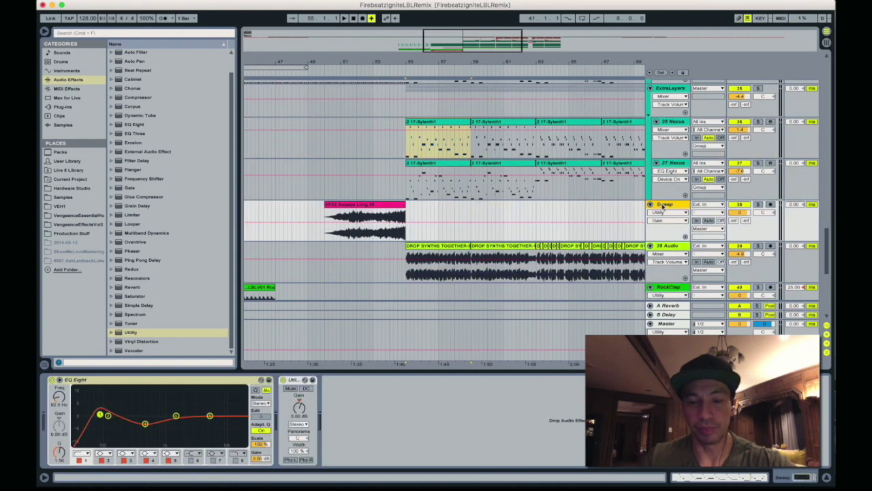
pyautogui.press('super+shift+t')
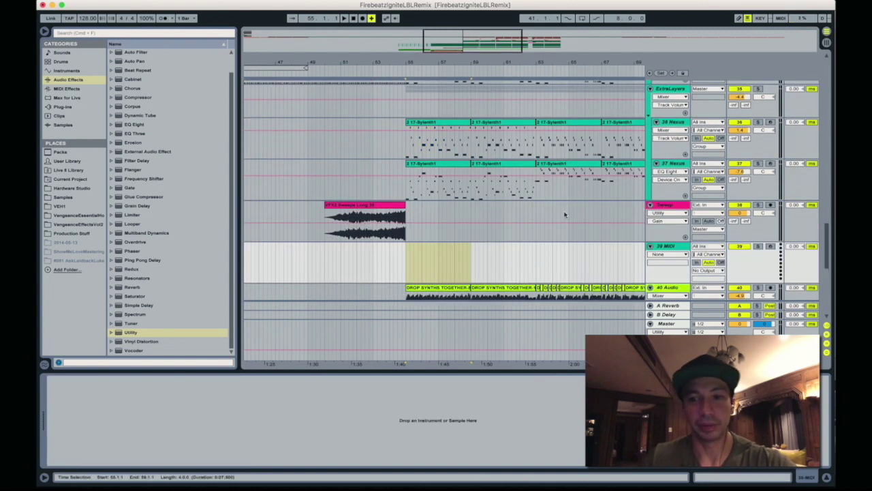
pyautogui.hscroll(-3, 409, 218)
pyautogui.scroll(-2, 347, 214)
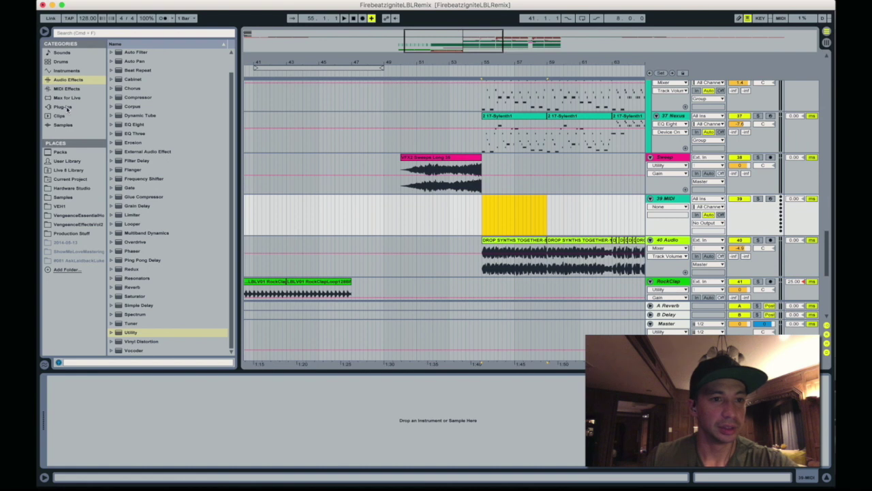
pyautogui.click(63, 107)
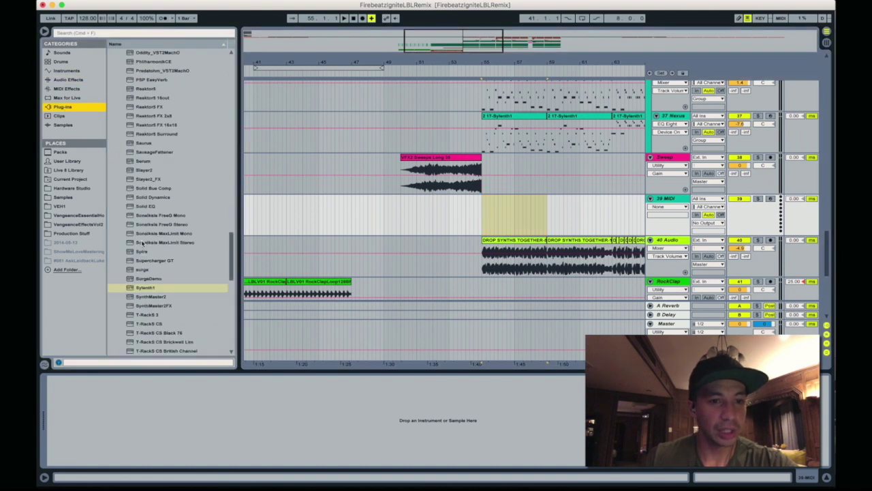
pyautogui.scroll(5, 142, 231)
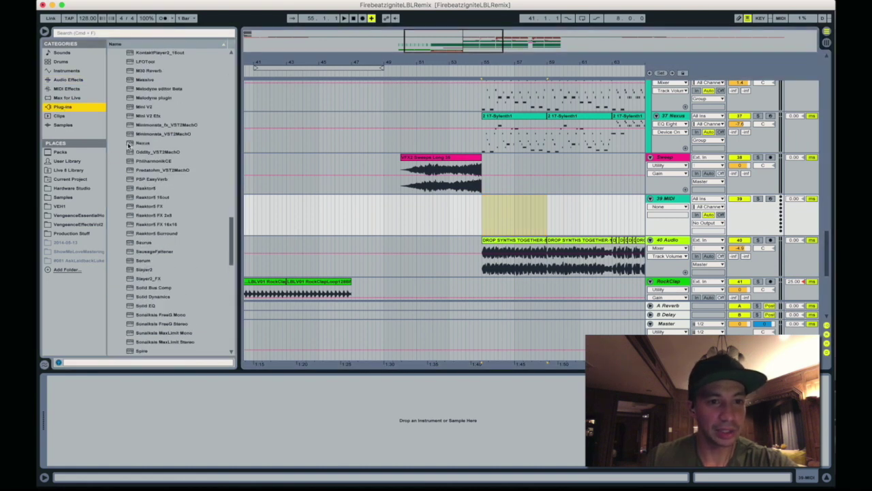
pyautogui.click(128, 144)
pyautogui.moveTo(427, 222); pyautogui.dragTo(427, 221)
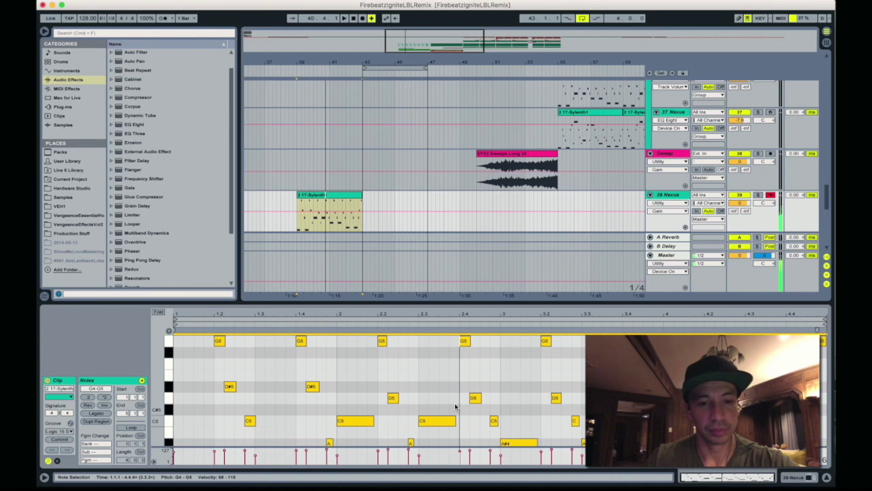
# Transpose the 39 Nexus clip's notes down an octave and move the clip from bar 39 to bar 43
pyautogui.hotkey('shift', 'Down')
pyautogui.click(791, 477)
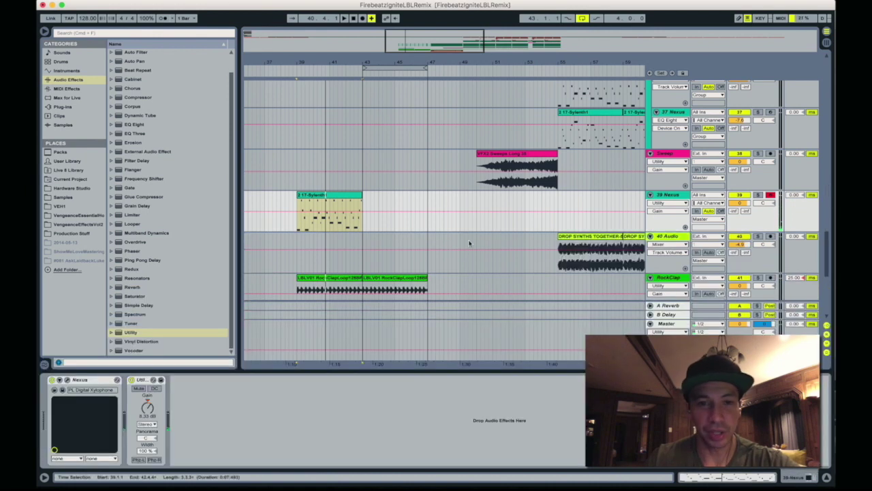
pyautogui.moveTo(327, 196); pyautogui.dragTo(393, 195)
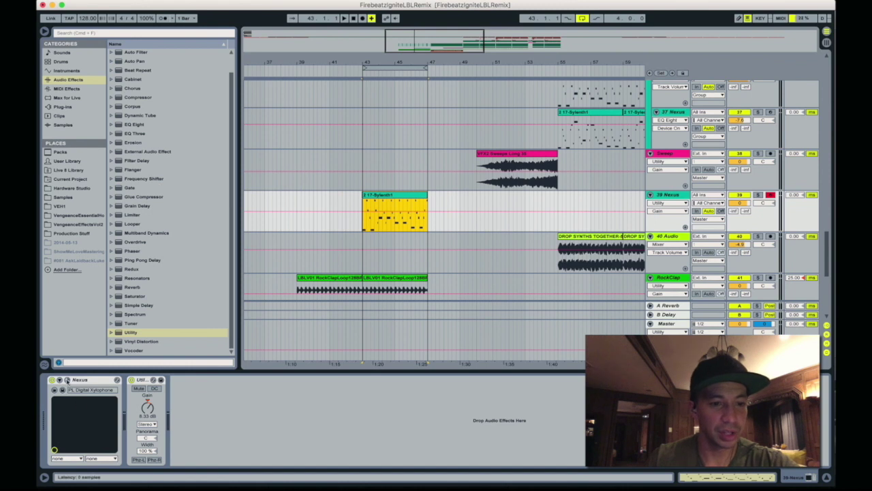
# Turn off the delay in the Nexus synth on the 39 Nexus track and close its window
pyautogui.click(67, 380)
pyautogui.click(256, 226)
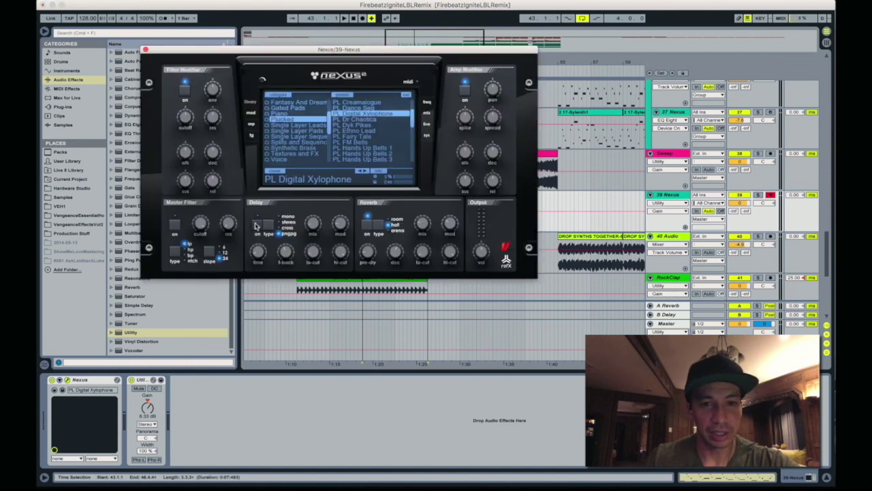
pyautogui.click(145, 51)
# Add a Reverb with a 7.15 s decay time and low shelf on to the 39 Nexus track and play the loop
pyautogui.moveTo(131, 287); pyautogui.dragTo(261, 402)
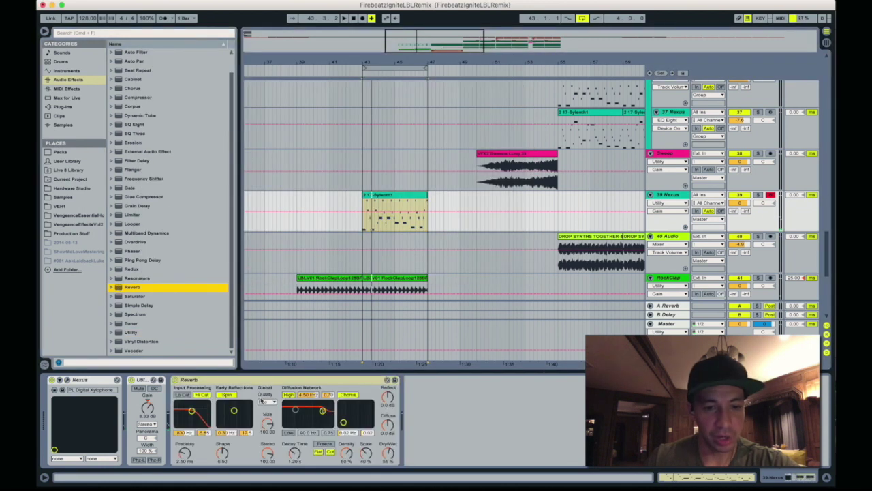
pyautogui.moveTo(293, 456); pyautogui.dragTo(293, 436)
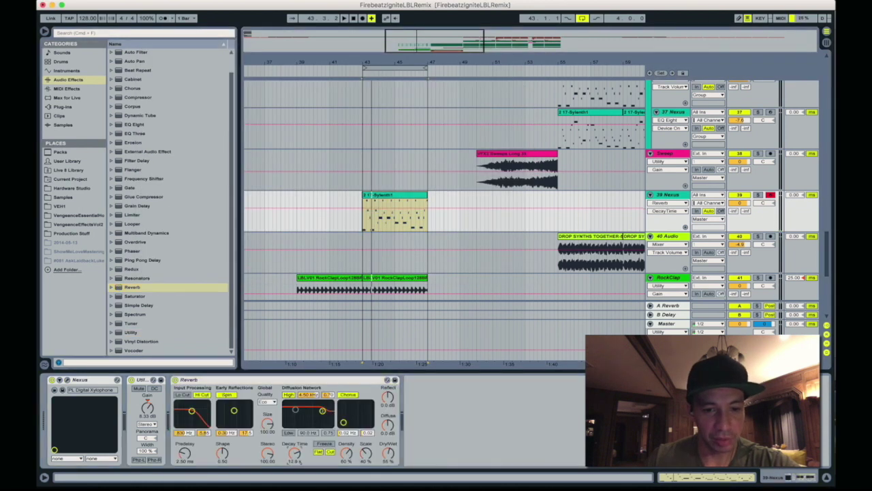
pyautogui.press('space')
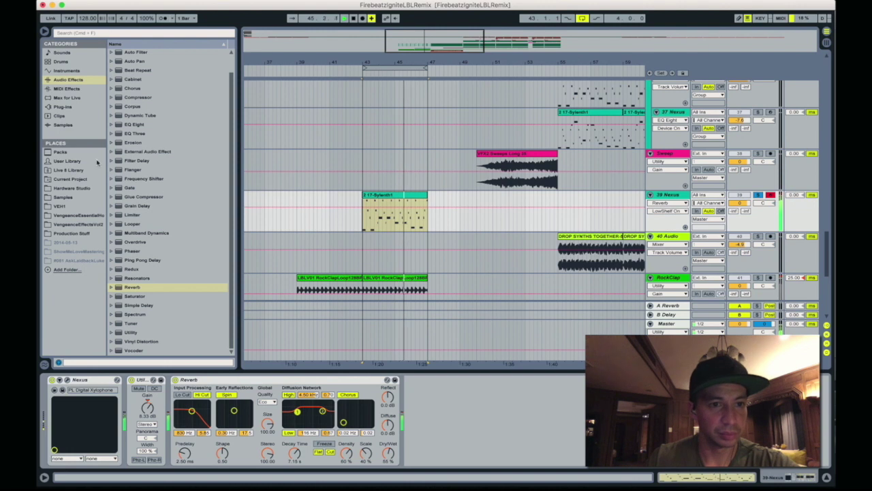
# Add an EQ Eight after the Reverb, cutting the lows and boosting 3.35 dB at 2.79 kHz
pyautogui.moveTo(133, 125); pyautogui.dragTo(416, 373)
pyautogui.click(431, 424)
pyautogui.moveTo(533, 416); pyautogui.dragTo(548, 409)
# Duplicate the bar 43 clip on the 39 Nexus track to bar 47 and transpose the copy's notes up an octave
pyautogui.click(396, 211)
pyautogui.press('space')
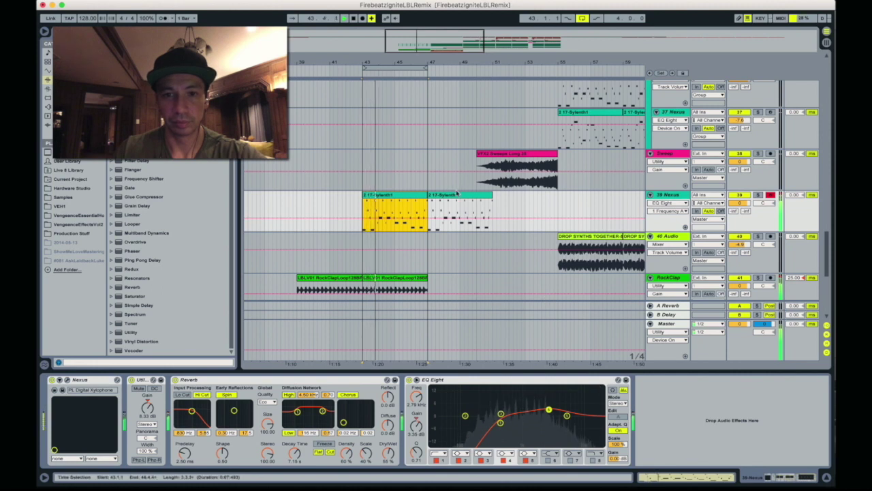
pyautogui.press('super+d')
pyautogui.hotkey('shift', 'Tab')
pyautogui.click(398, 400)
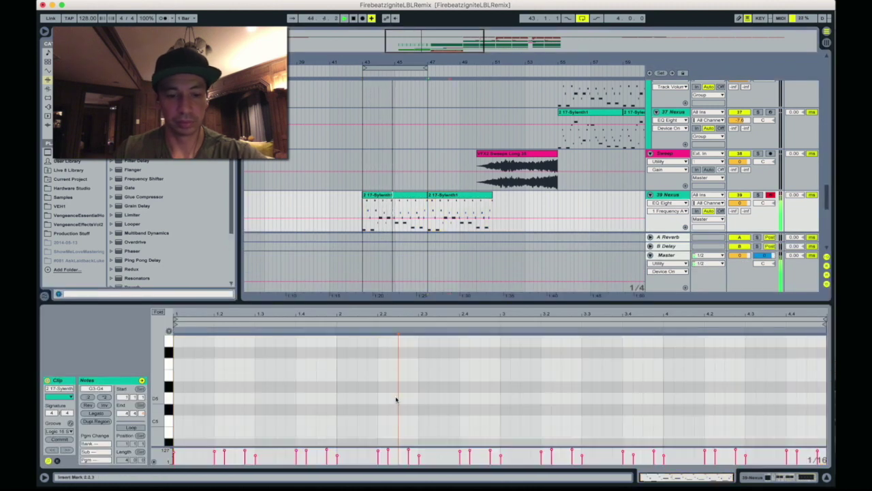
pyautogui.hotkey('shift', 'Up')
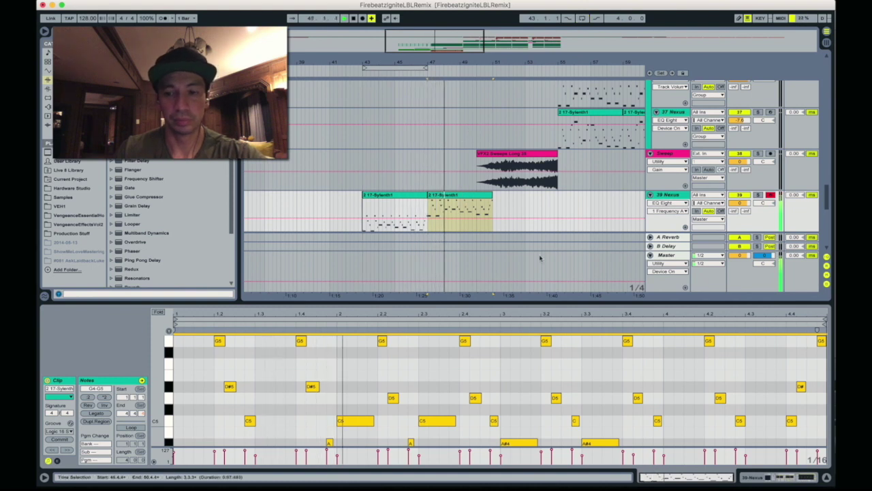
pyautogui.hotkey('ctrl', 'z')
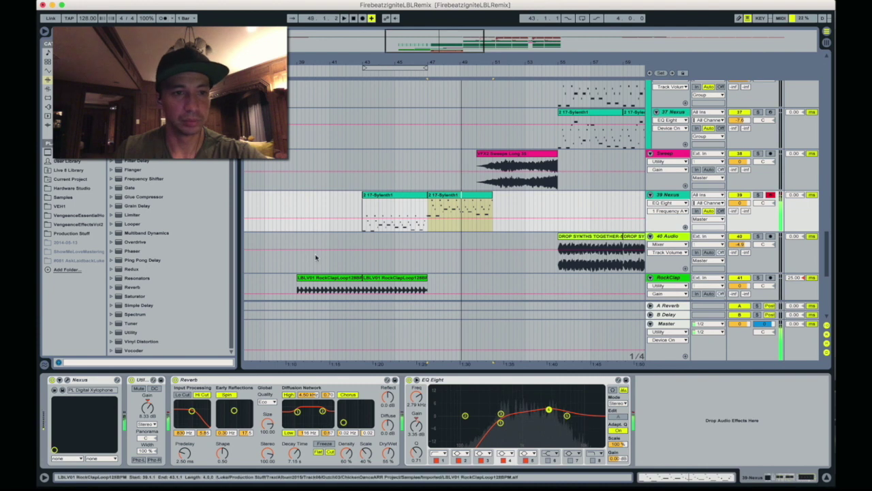
# Add a second EQ Eight to the 39 Nexus track with a high-shelf cut on band 6 and a 4.09 dB boost at 1.18 kHz
pyautogui.moveTo(136, 134); pyautogui.dragTo(697, 391)
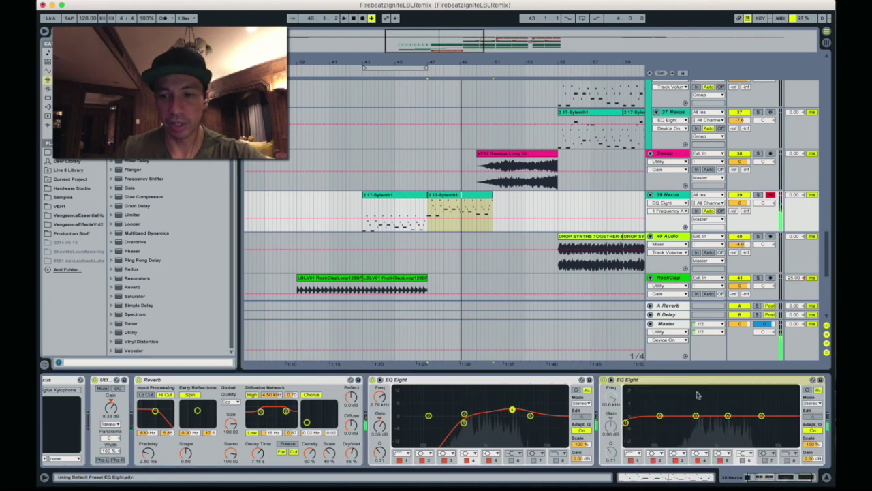
pyautogui.click(746, 460)
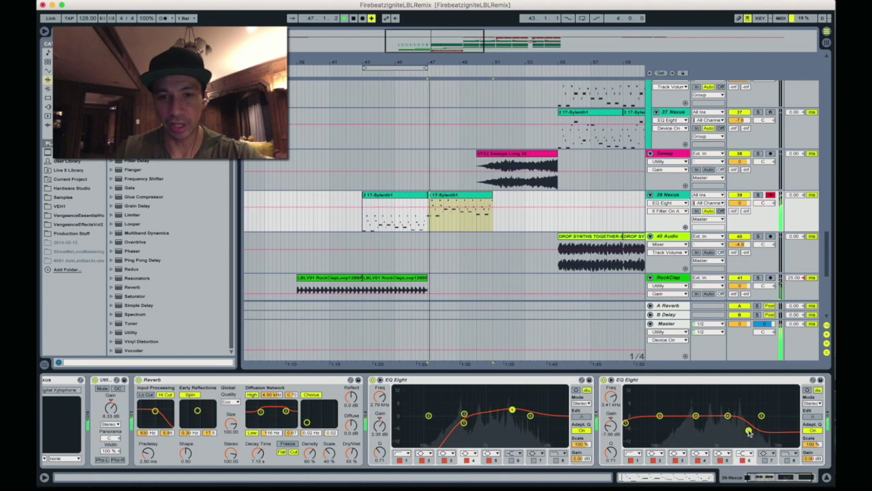
pyautogui.moveTo(748, 431); pyautogui.dragTo(720, 408)
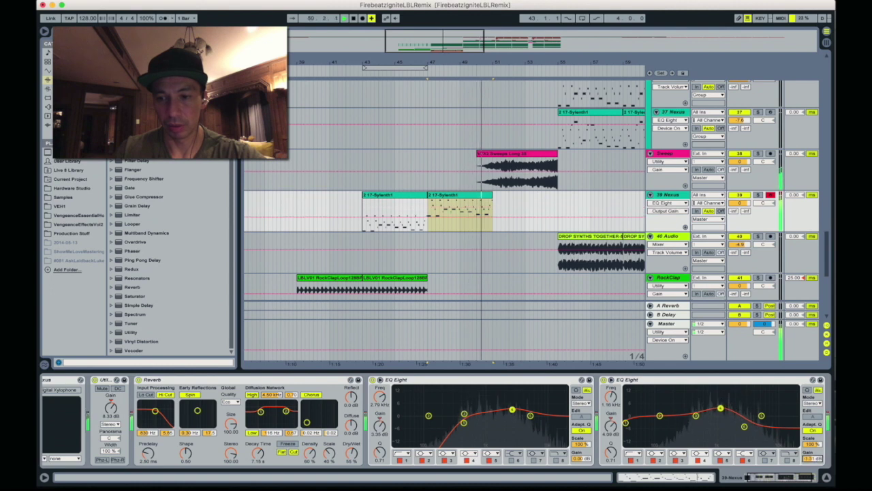
# Automate the second EQ Eight to switch on from bar 47 and duplicate the bar 47 clip to bar 51
pyautogui.click(444, 196)
pyautogui.press('space')
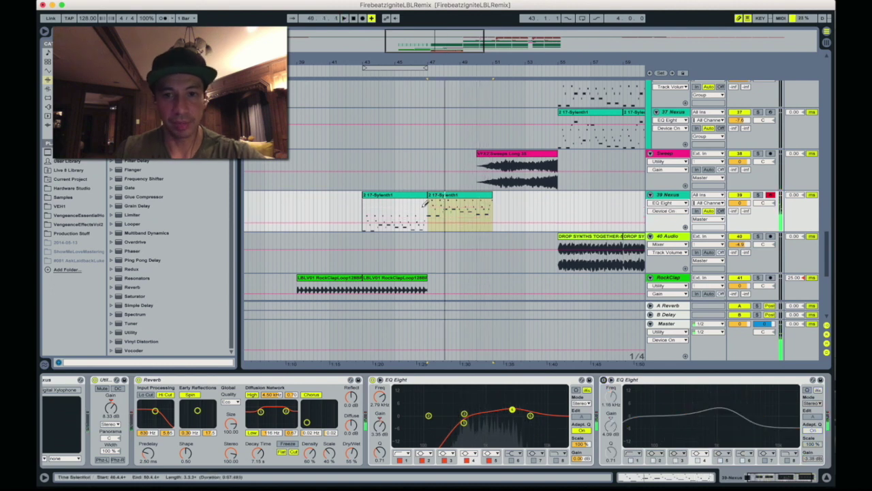
pyautogui.moveTo(429, 204); pyautogui.dragTo(505, 196)
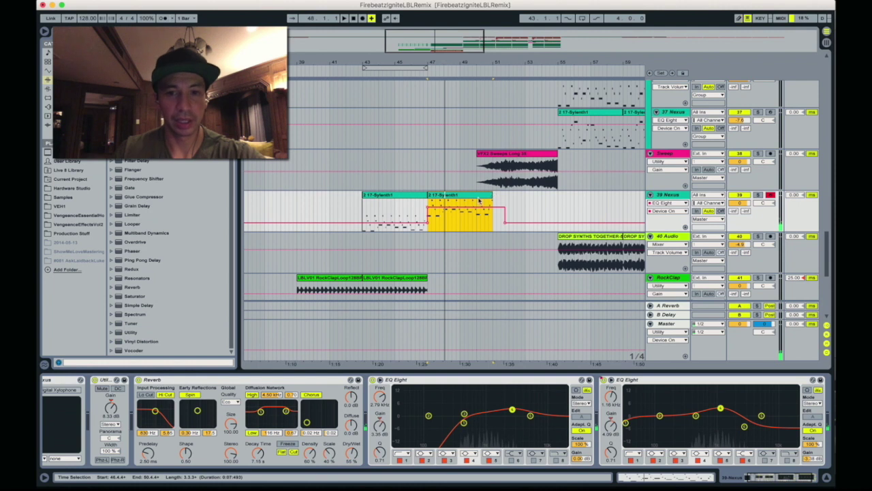
pyautogui.hotkey('ctrl', 'd')
pyautogui.click(496, 224)
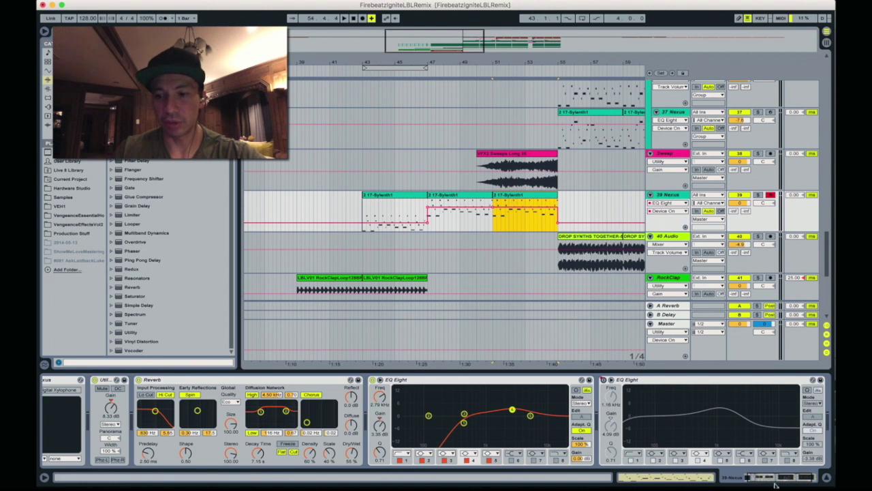
# Add a Utility at the end of the 39 Nexus device chain and automate its gain to fall from bar 51 to bar 55
pyautogui.click(707, 467)
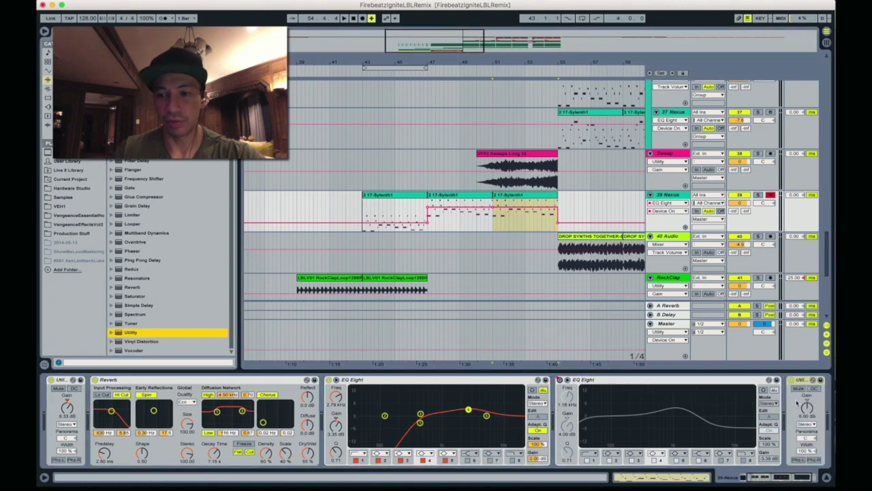
pyautogui.click(532, 272)
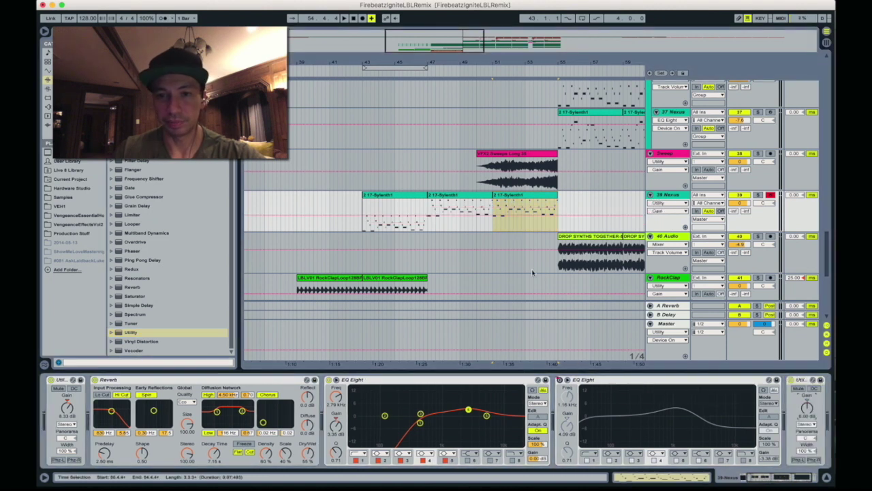
pyautogui.click(495, 217)
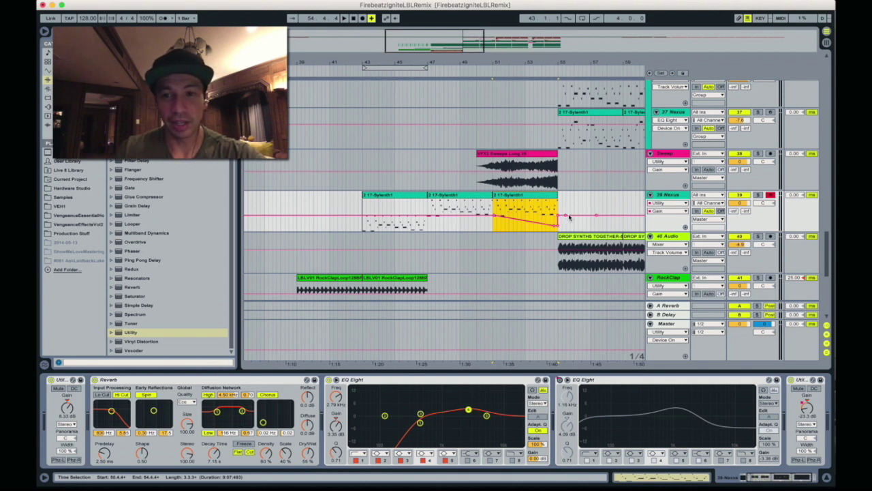
pyautogui.press('space')
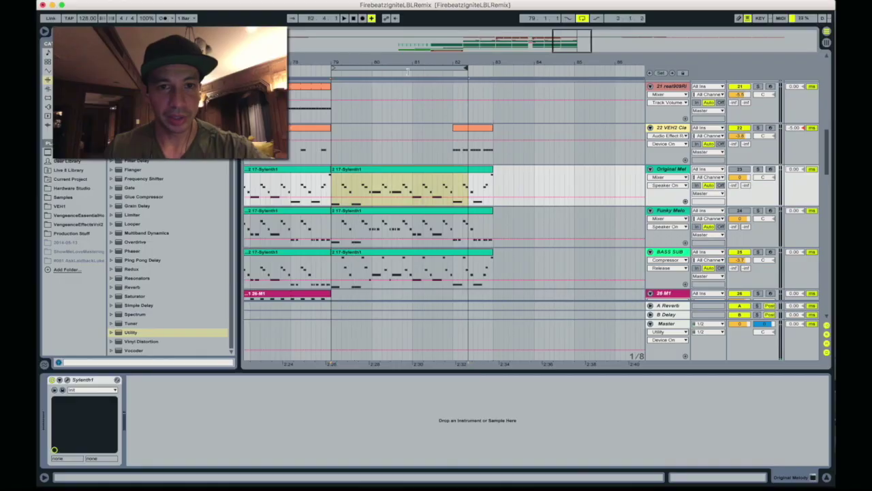
# Isolate the first beat of bar 79 across all tracks and duplicate it three times so the repeated beat fills the bar
pyautogui.moveTo(333, 70); pyautogui.dragTo(346, 75)
pyautogui.click(336, 66)
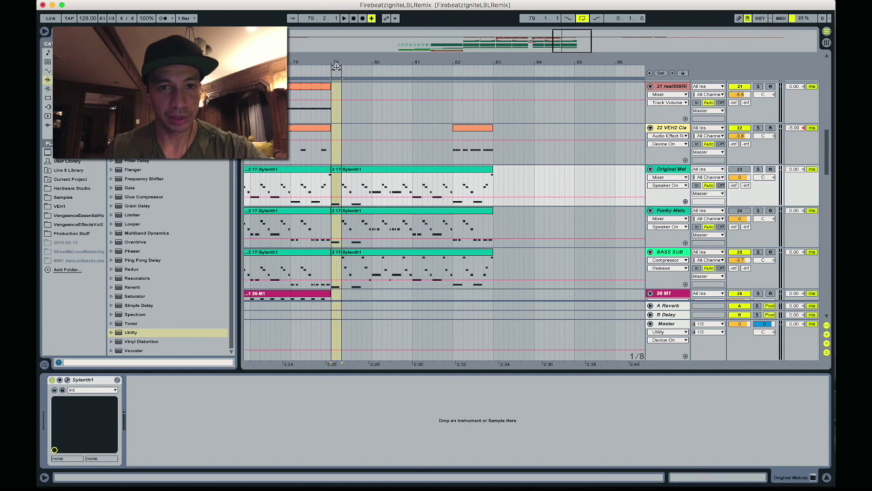
pyautogui.press('super+d')
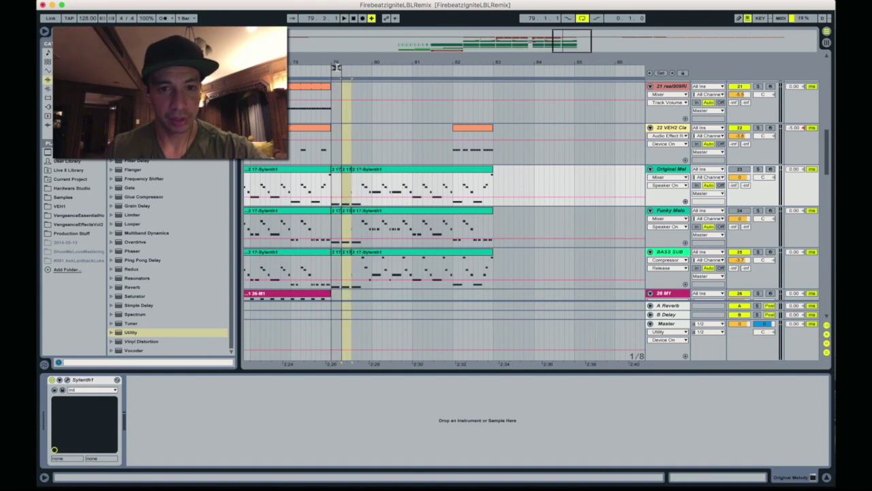
pyautogui.press('super+d')
pyautogui.press('super+d')
# Insert one bar of silence after the repeated beats in bar 79 and duplicate bar 79 into bar 80 across all tracks
pyautogui.moveTo(335, 66); pyautogui.dragTo(366, 67)
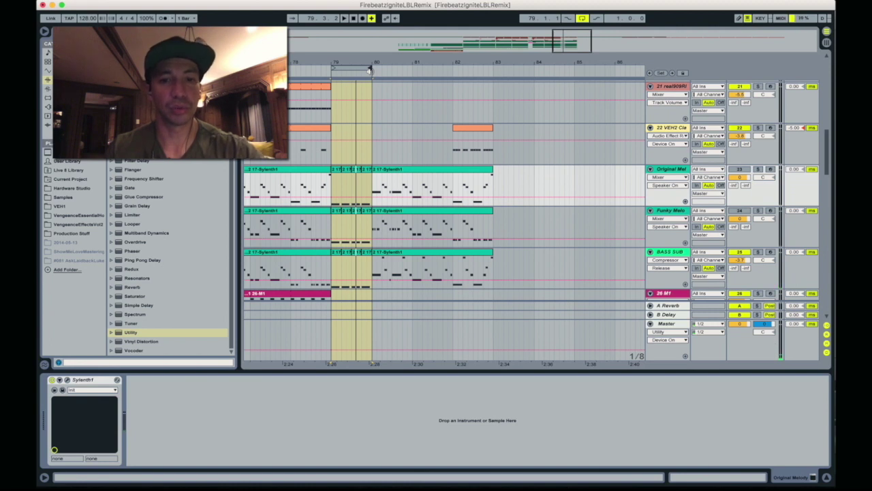
pyautogui.moveTo(356, 68)
pyautogui.mouseDown()
pyautogui.moveTo(439, 71)
pyautogui.moveTo(357, 71)
pyautogui.mouseUp()
pyautogui.press('super+i')
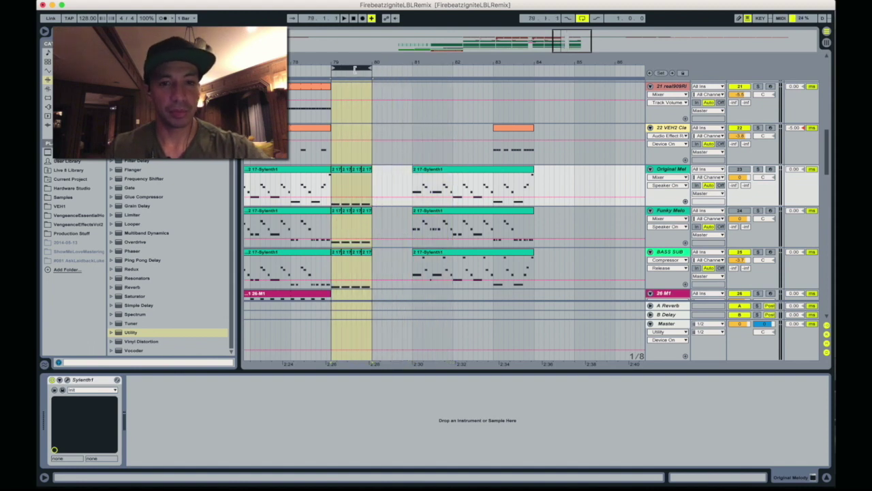
pyautogui.press('super+d')
# Move the loop to bar 81 and shorten it to the first beat, selecting that beat across all tracks
pyautogui.moveTo(354, 70); pyautogui.dragTo(436, 69)
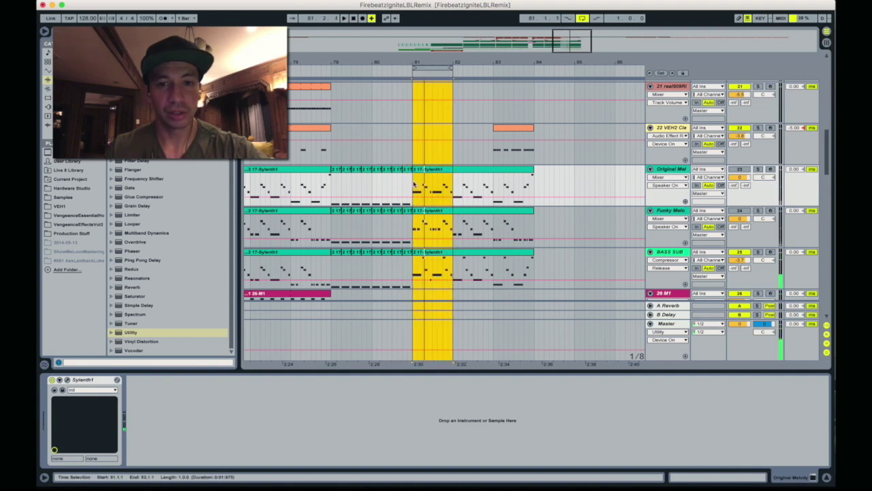
pyautogui.moveTo(413, 183); pyautogui.dragTo(423, 184)
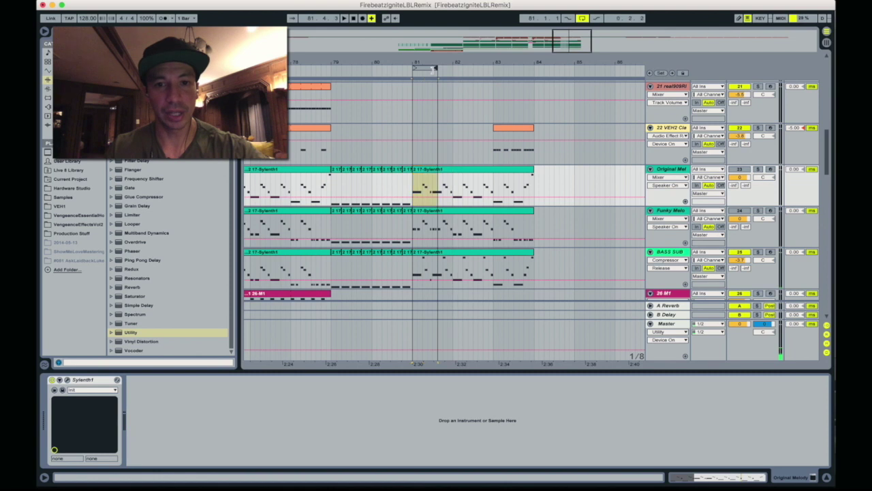
pyautogui.click(417, 69)
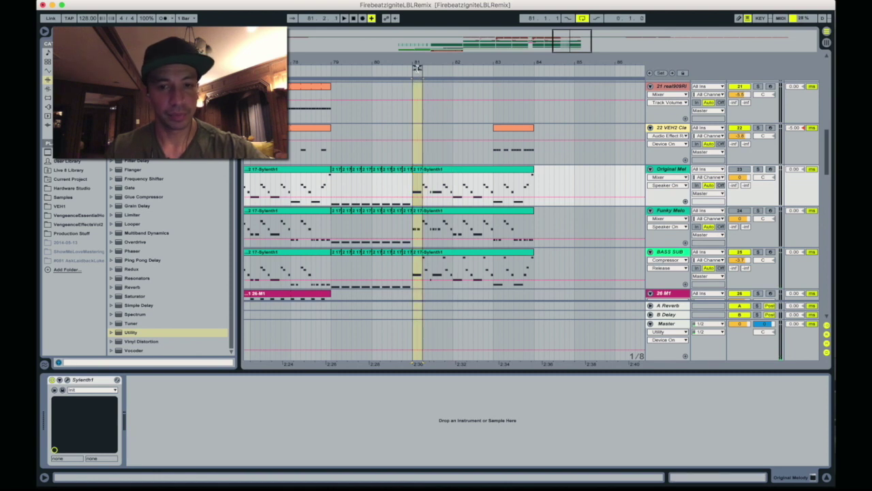
pyautogui.press('space')
# Set the loop to bar 83, shift it to bar 86 and select that bar across all tracks
pyautogui.click(377, 125)
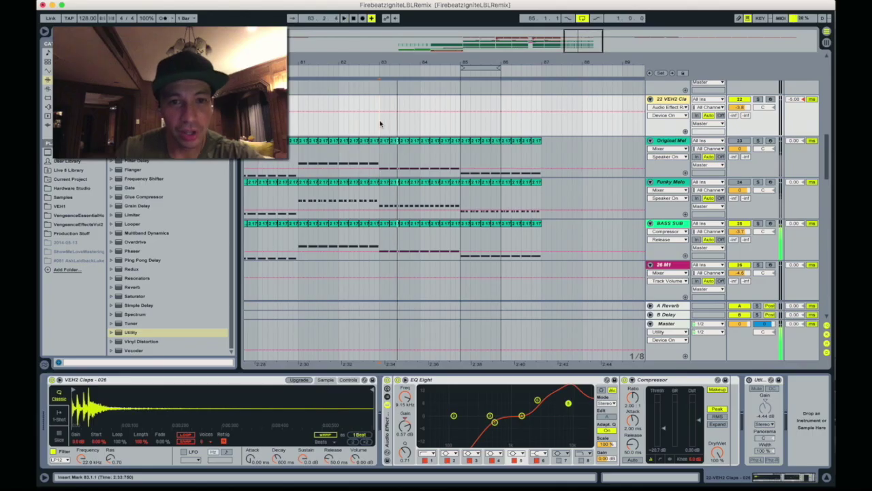
pyautogui.hscroll(-2, 380, 123)
pyautogui.hscroll(-2, 380, 124)
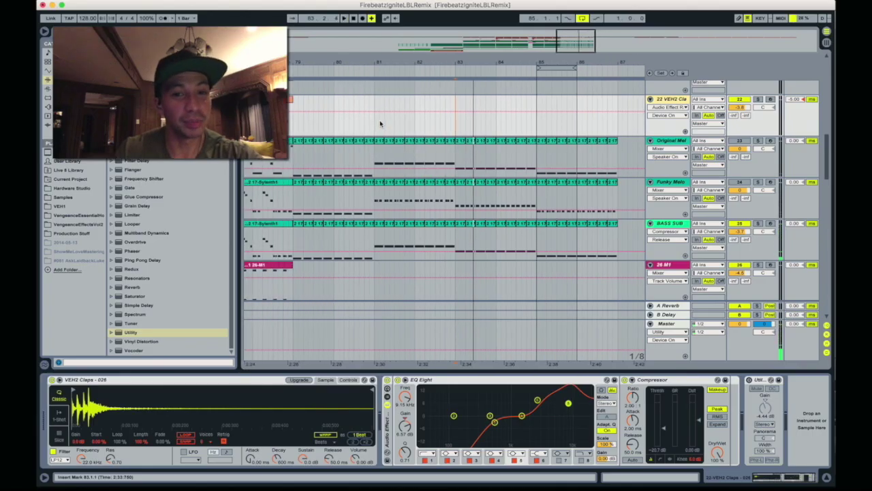
pyautogui.click(465, 149)
pyautogui.press('super+l')
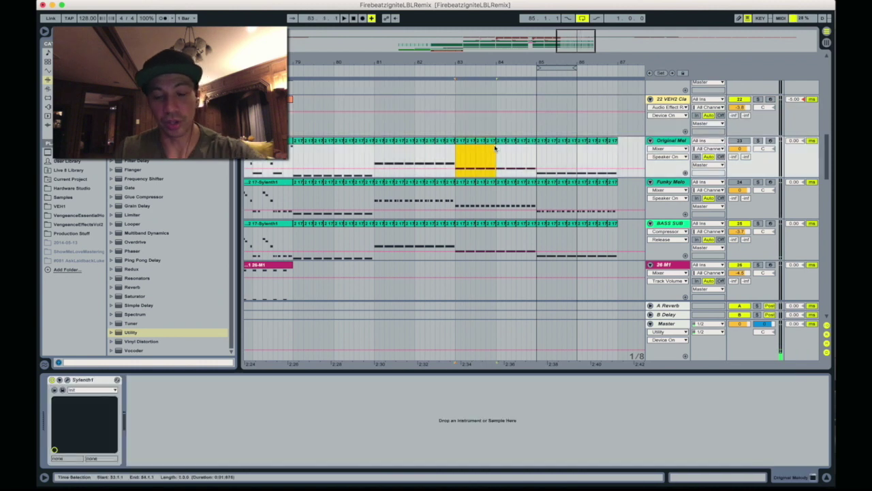
pyautogui.click(473, 68)
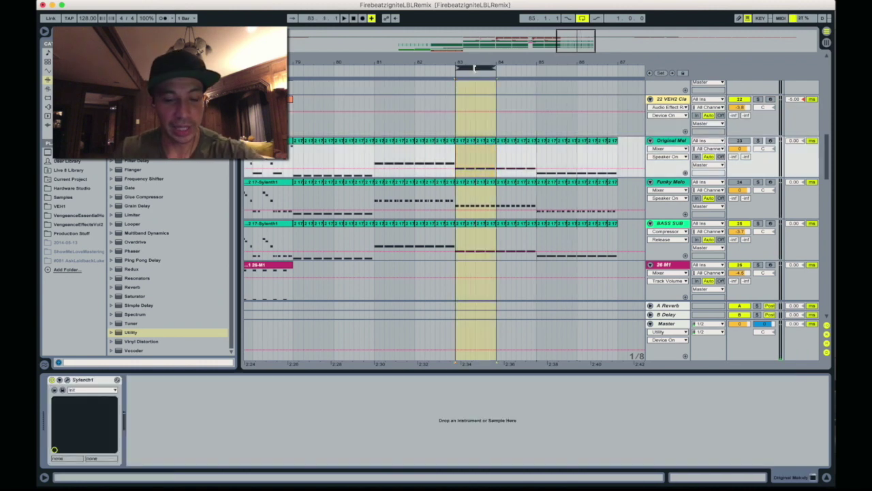
pyautogui.moveTo(473, 69); pyautogui.dragTo(597, 70)
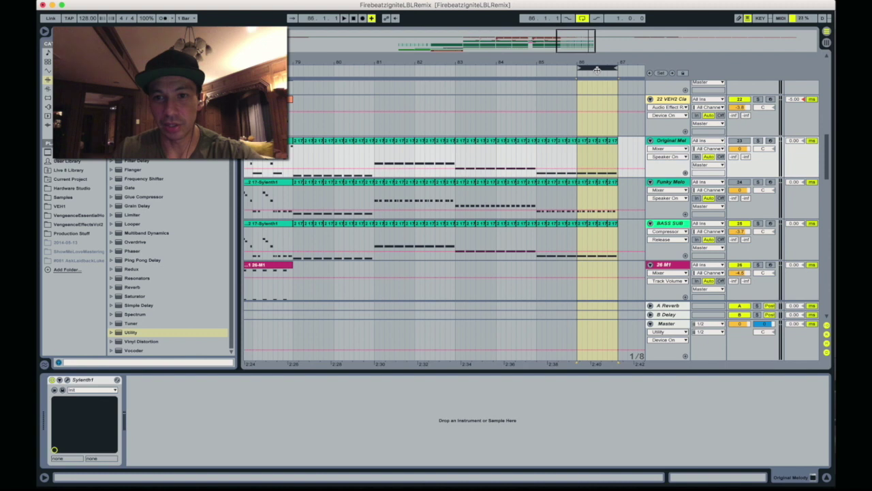
pyautogui.scroll(10, 601, 130)
pyautogui.hscroll(5, 601, 130)
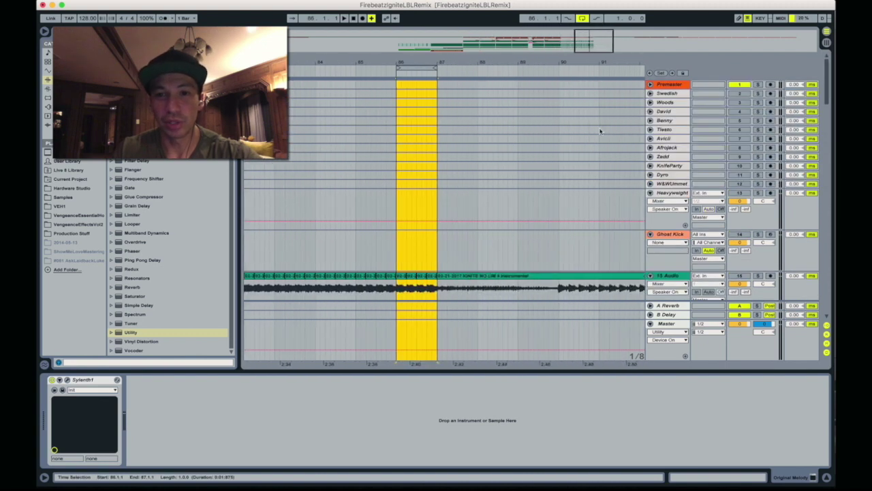
pyautogui.scroll(-10, 397, 89)
pyautogui.scroll(-5, 518, 81)
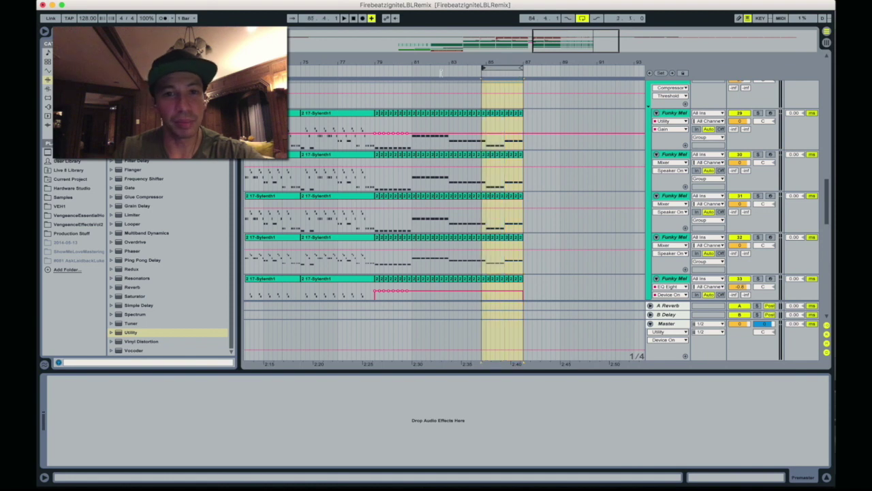
# Rename the new audio track below Premaster to FilterChannel
pyautogui.scroll(5, 522, 76)
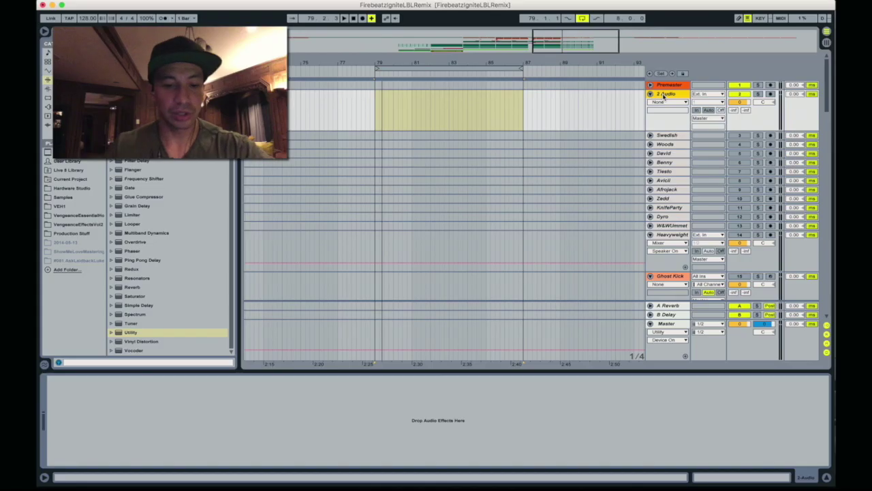
pyautogui.write('lter')
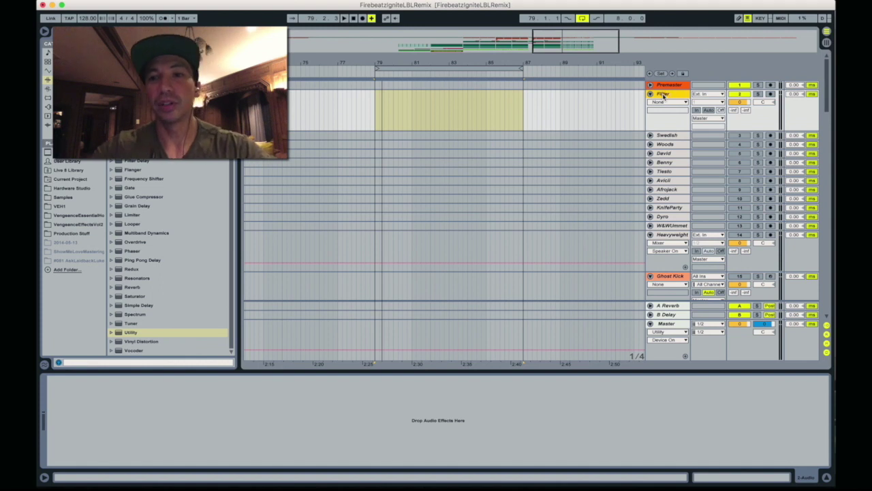
pyautogui.write('Channel')
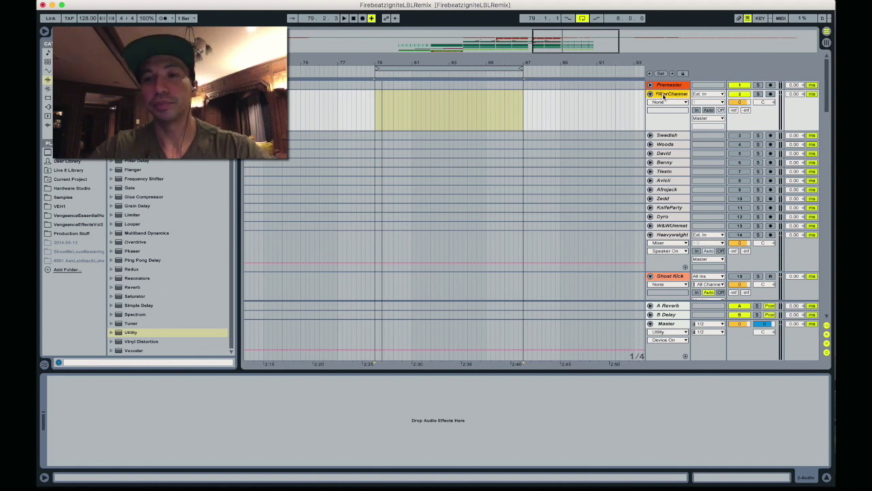
pyautogui.press('Return')
# Try routing the FilterChannel output to Premaster and set it back to Master
pyautogui.click(700, 119)
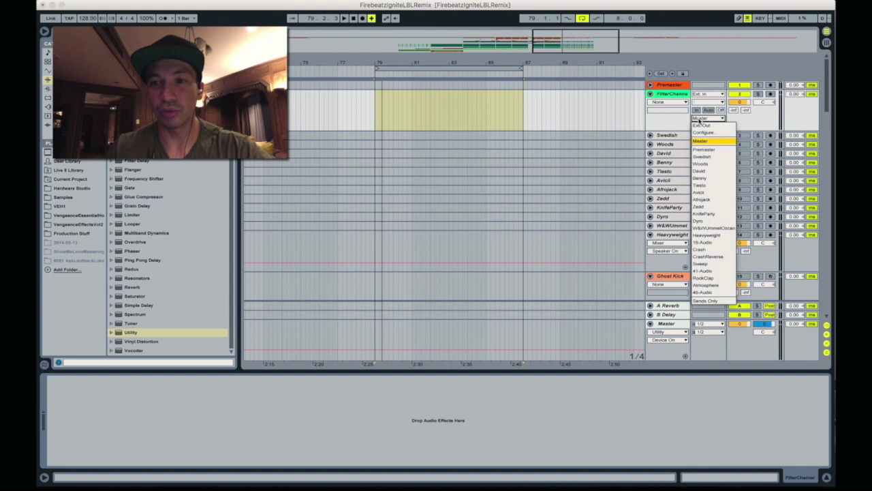
pyautogui.click(702, 150)
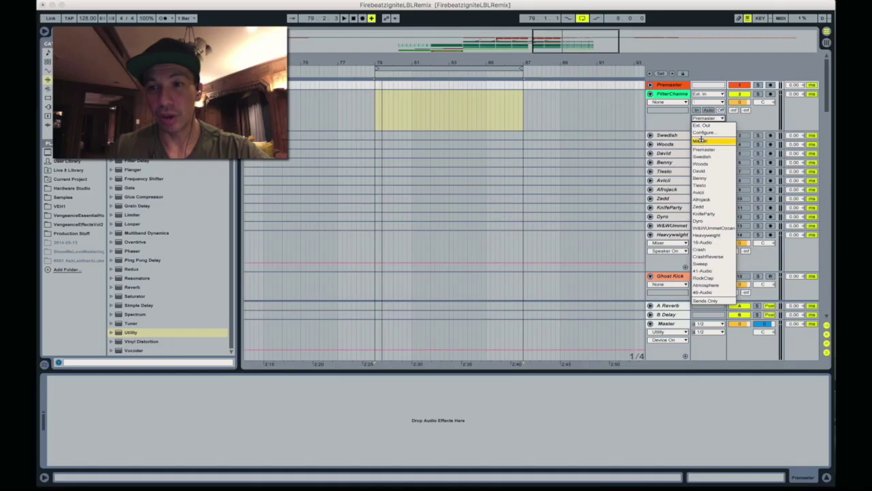
pyautogui.click(701, 140)
pyautogui.click(670, 98)
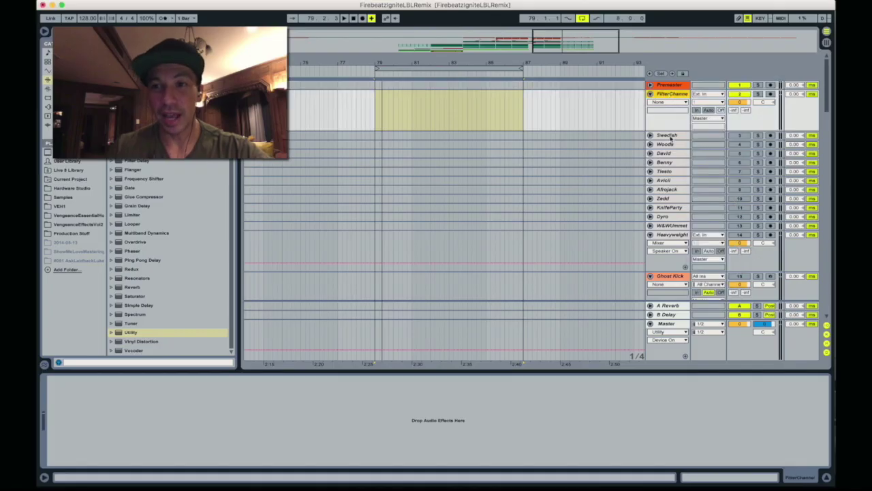
# Select all tracks from 16 Audio through 46 Audio and route their outputs to FilterChannel
pyautogui.scroll(-10, 671, 139)
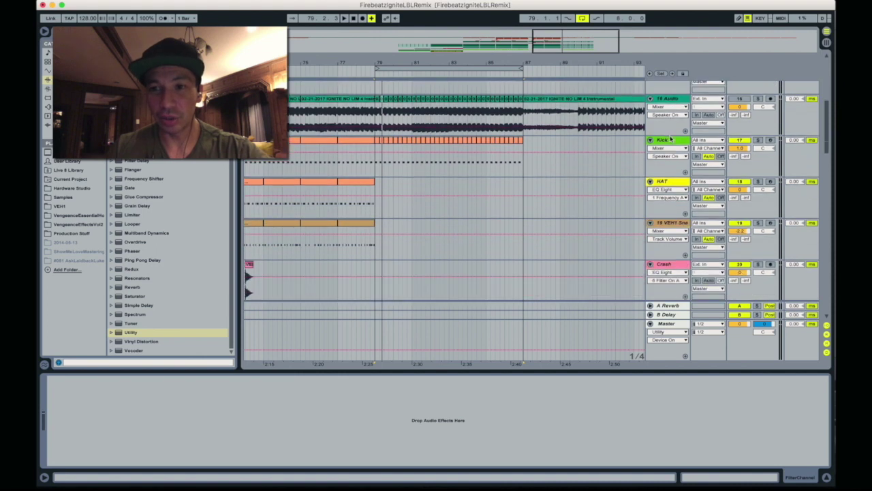
pyautogui.scroll(-5, 672, 204)
pyautogui.click(675, 266)
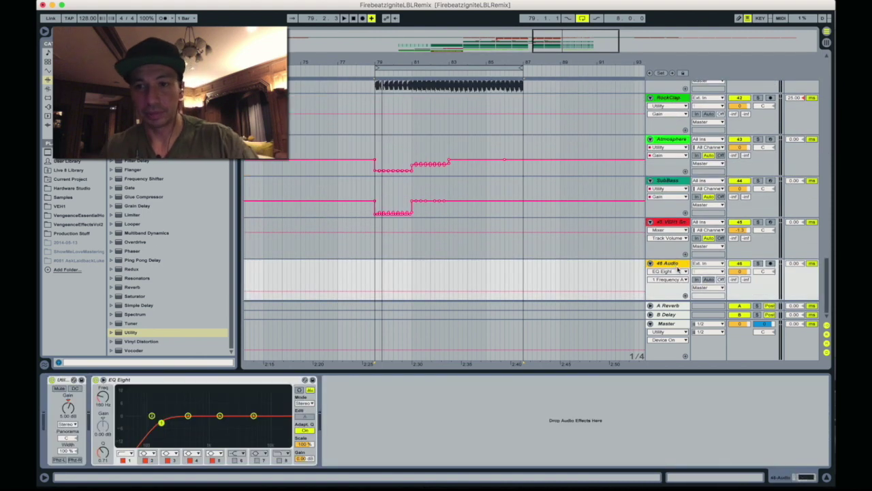
pyautogui.scroll(10, 677, 269)
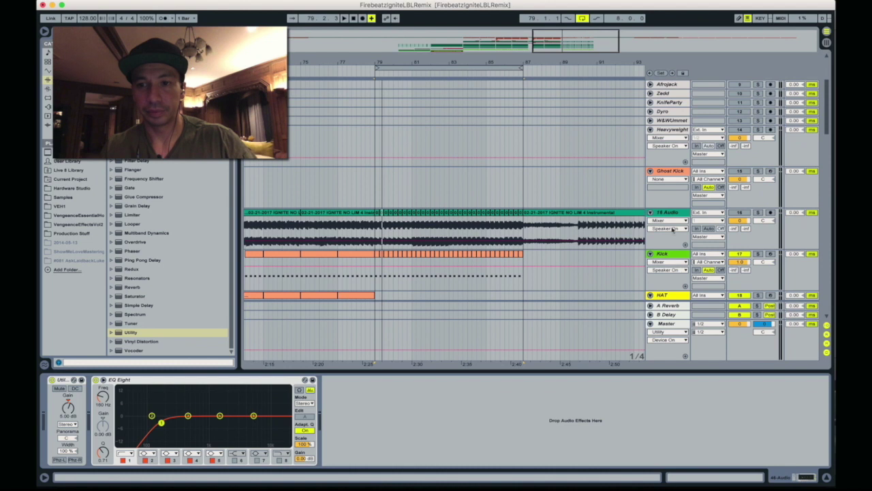
pyautogui.click(667, 212)
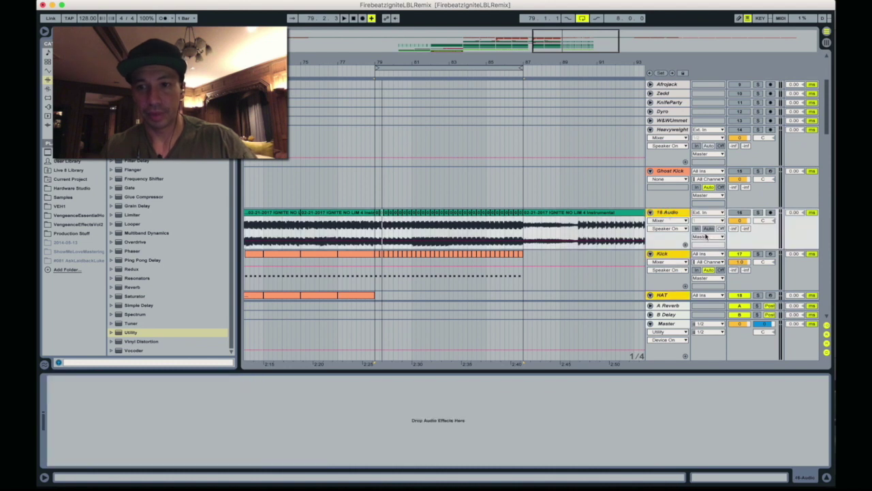
pyautogui.click(706, 236)
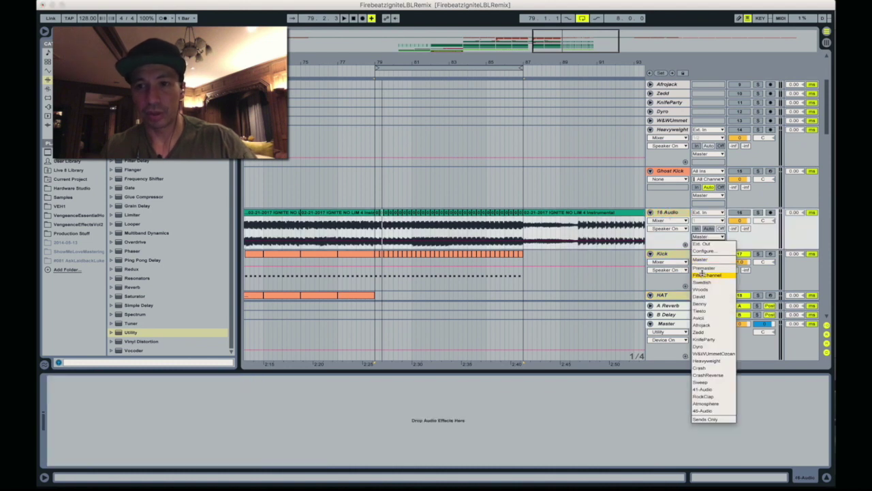
pyautogui.click(706, 275)
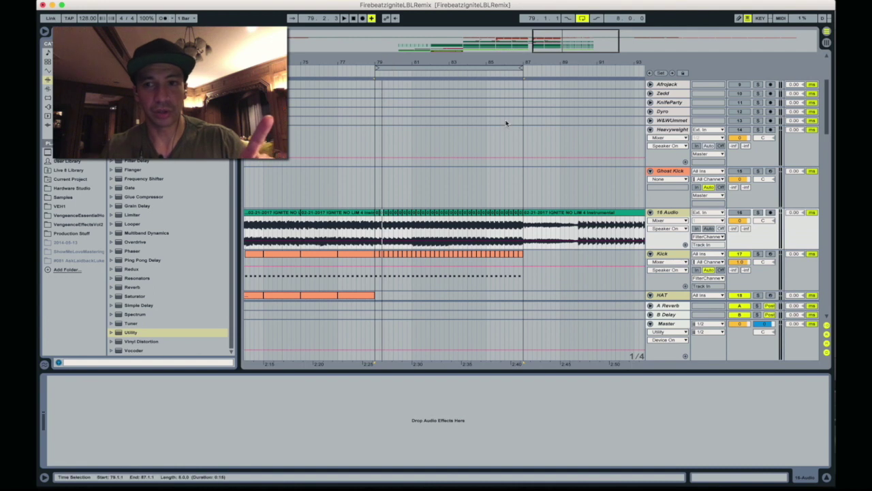
# Set FilterChannel's monitoring to In and add an EQ Eight with a band 1 low cut at about 232 Hz, playing the section
pyautogui.scroll(5, 511, 129)
pyautogui.click(668, 99)
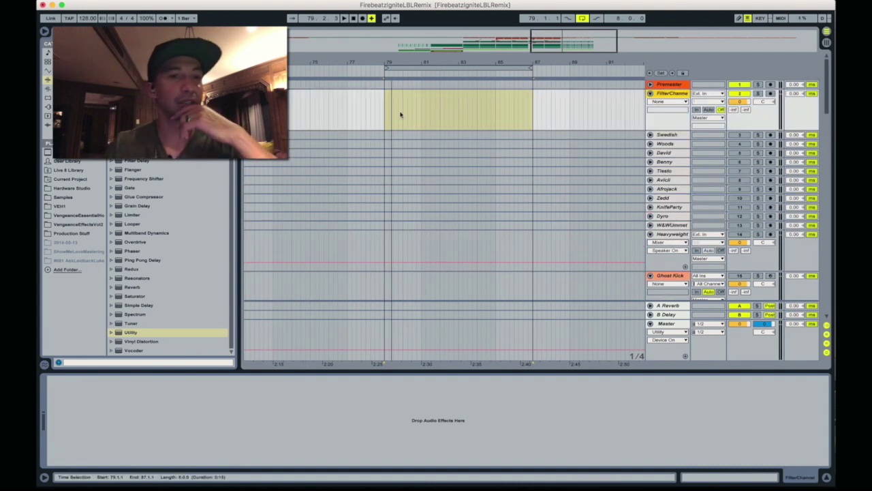
pyautogui.moveTo(100, 214); pyautogui.dragTo(126, 423)
pyautogui.press('space')
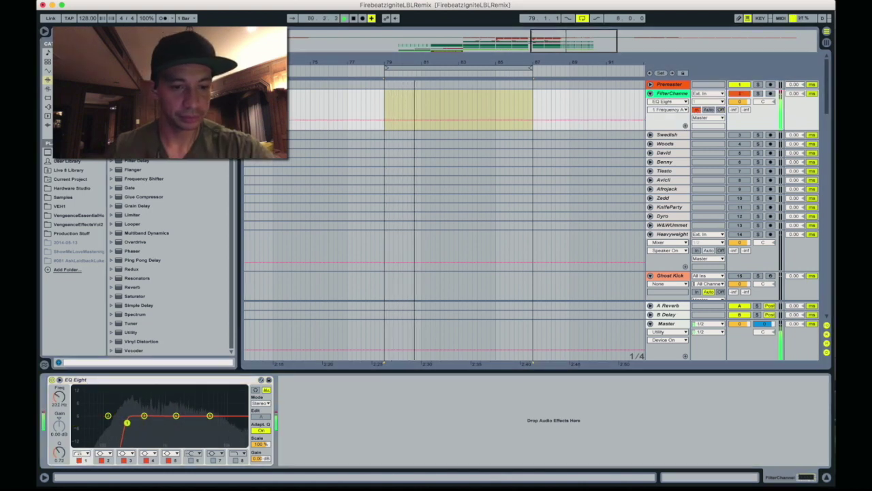
# Enable band 8 of FilterChannel's EQ Eight as a high-cut filter and sweep its cutoff down into the upper mids
pyautogui.click(235, 460)
pyautogui.click(236, 452)
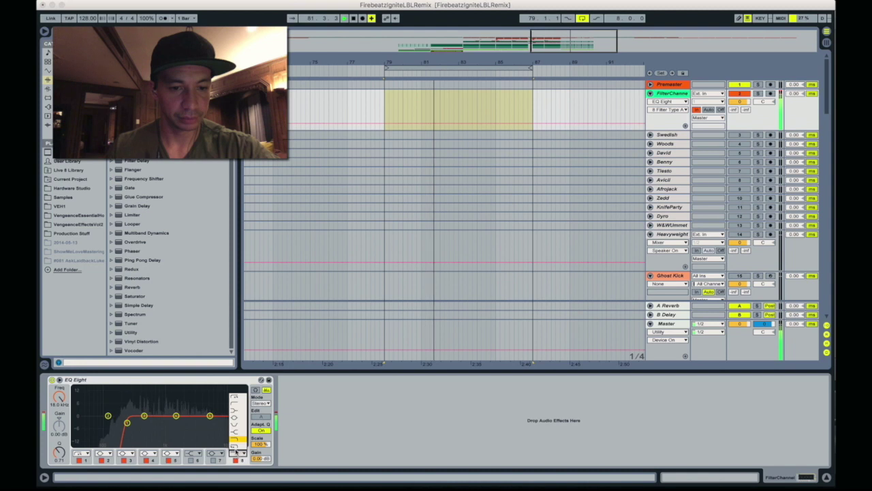
pyautogui.click(235, 441)
pyautogui.moveTo(238, 417); pyautogui.dragTo(195, 422)
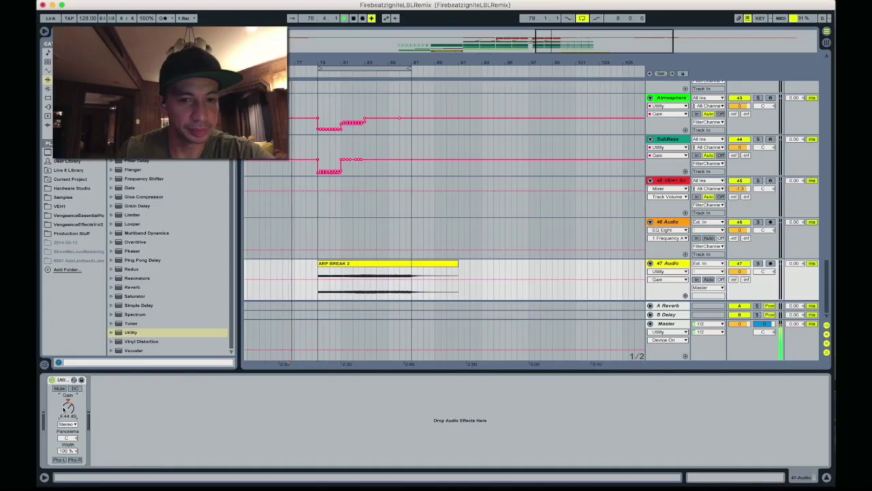
# Play the ARP BREAK 2 clip from just before bar 79 and raise the 47 Audio track's Utility gain to 16.1 dB
pyautogui.click(295, 281)
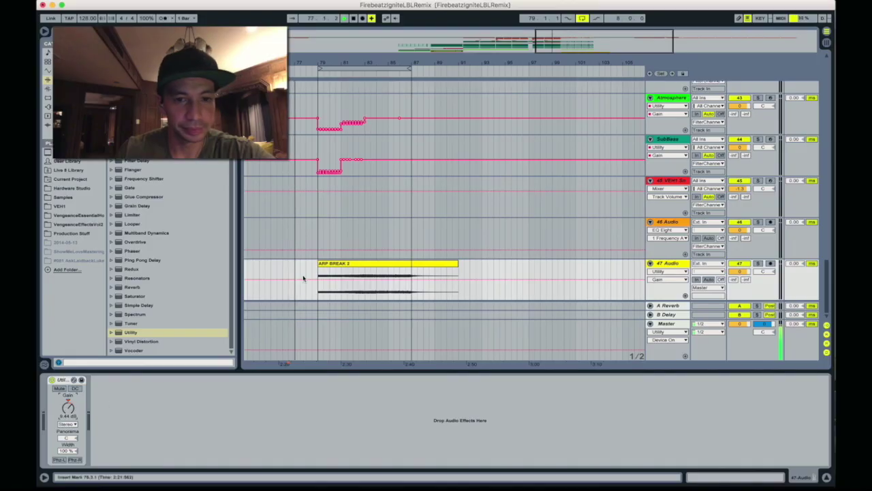
pyautogui.press('space')
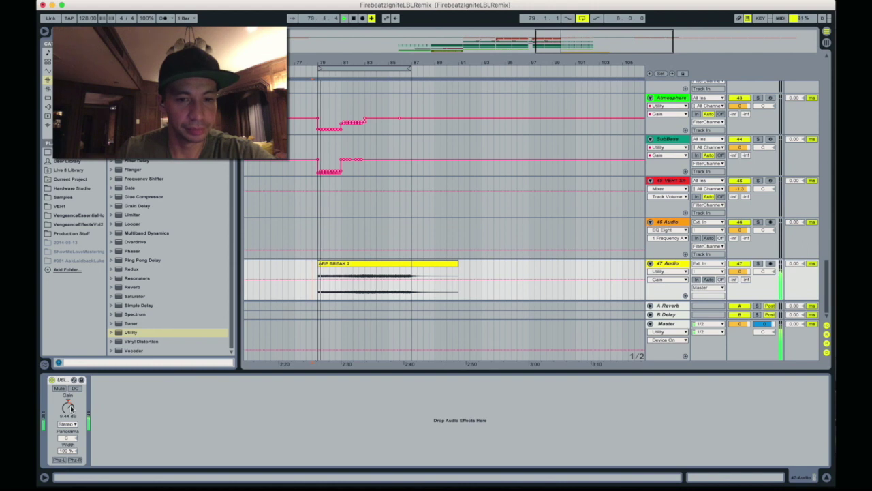
pyautogui.moveTo(69, 408); pyautogui.dragTo(69, 404)
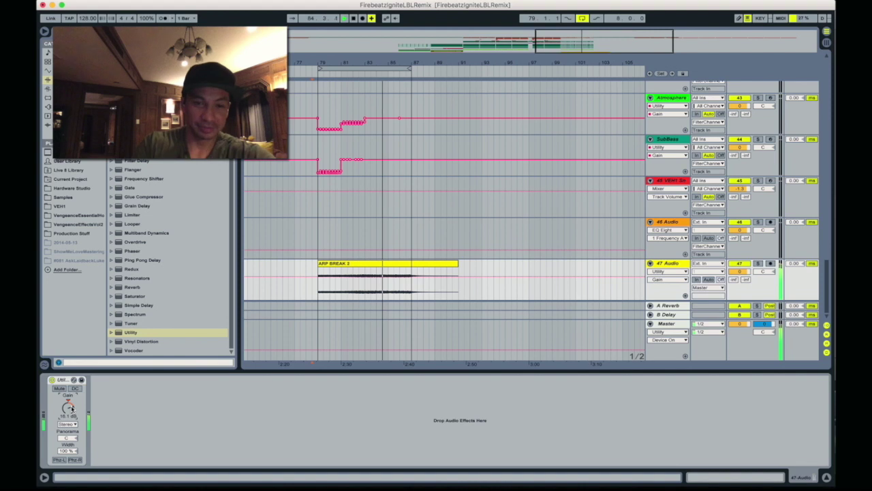
pyautogui.click(345, 295)
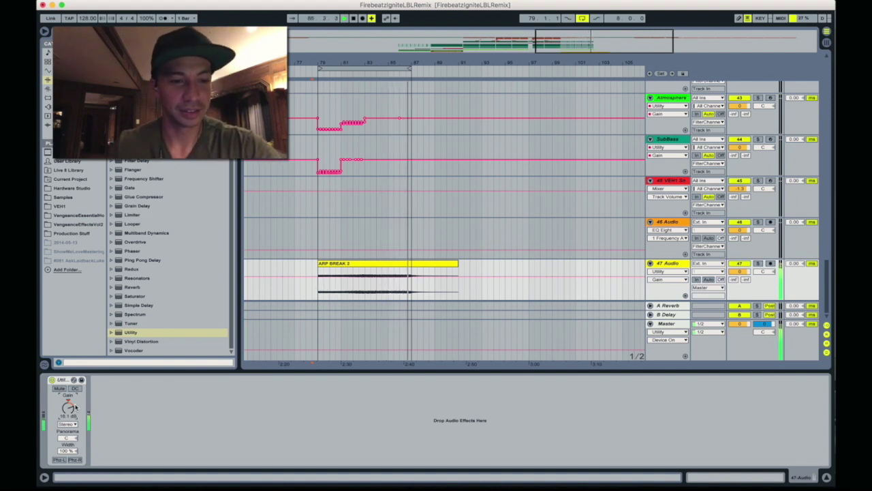
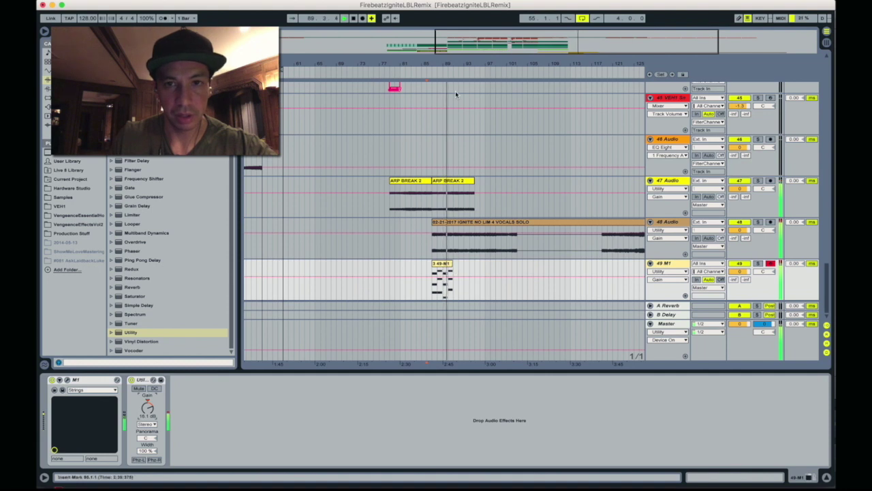
# Stop playback, duplicate the 49 M1 track with its clip and devices, and select the copy
pyautogui.moveTo(447, 64); pyautogui.dragTo(672, 264)
pyautogui.press('space')
pyautogui.press('super+d')
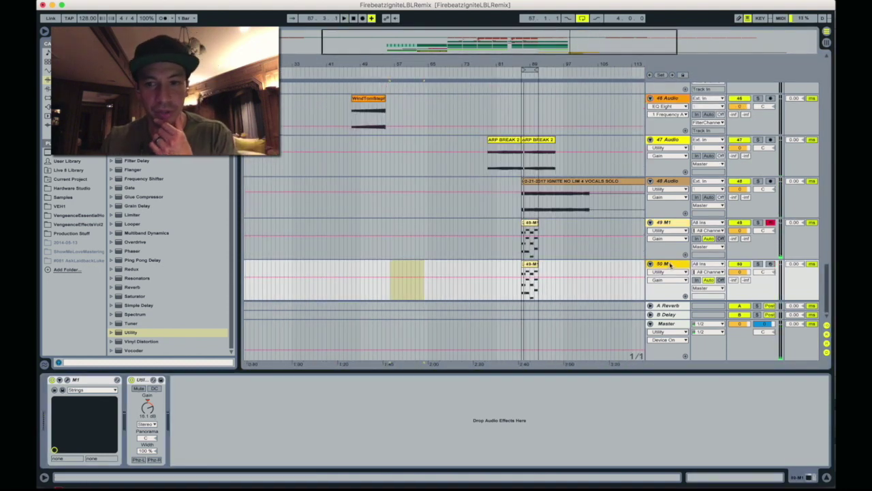
pyautogui.click(661, 265)
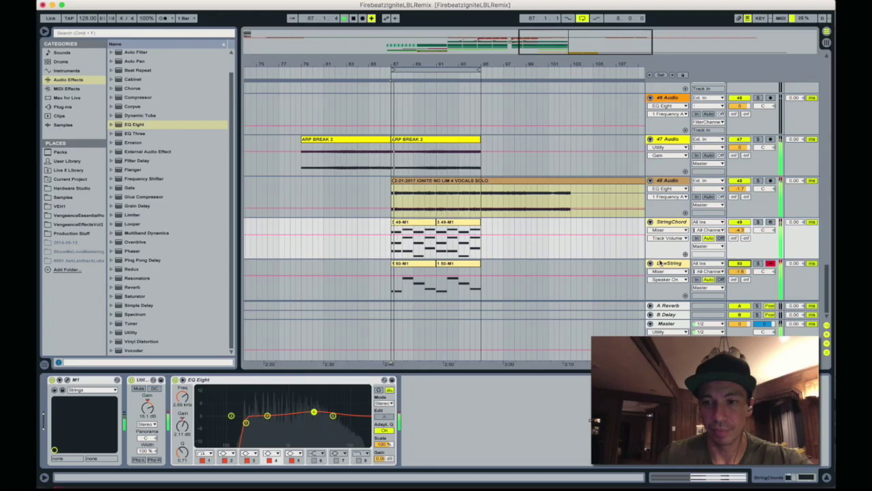
# Change band 1 of the LowString track's EQ Eight to a low-cut filter while the section plays
pyautogui.click(605, 294)
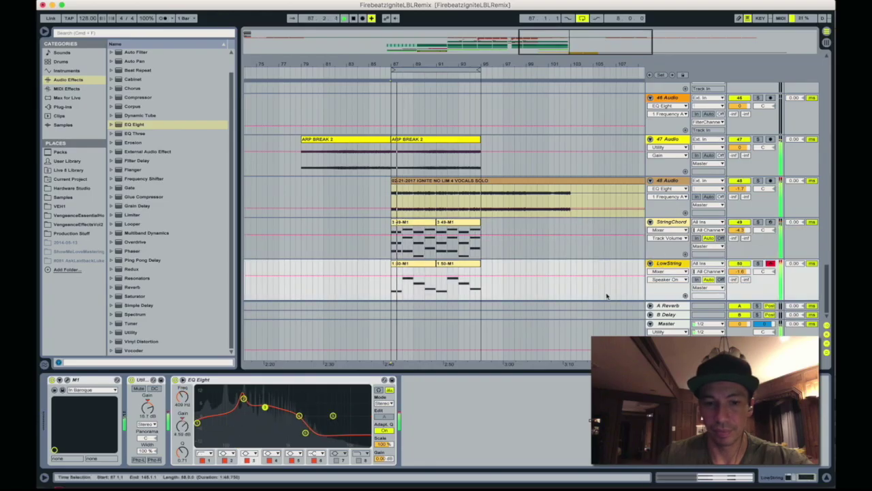
pyautogui.click(202, 396)
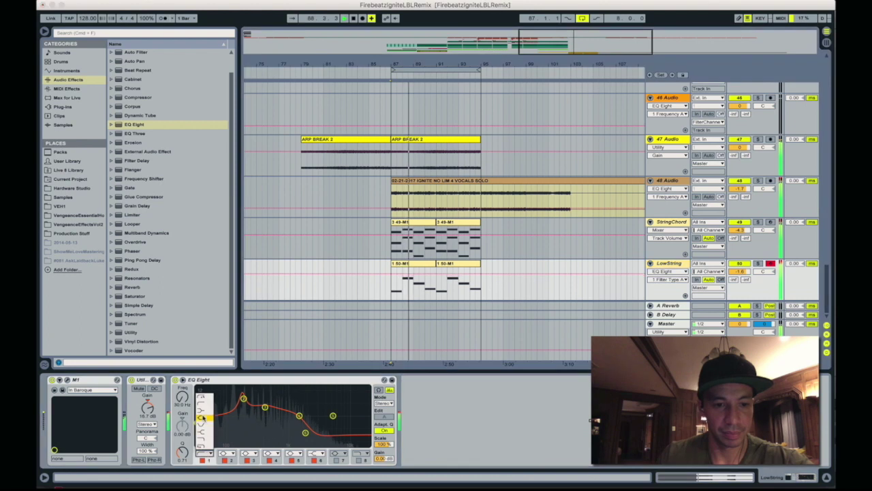
pyautogui.click(202, 398)
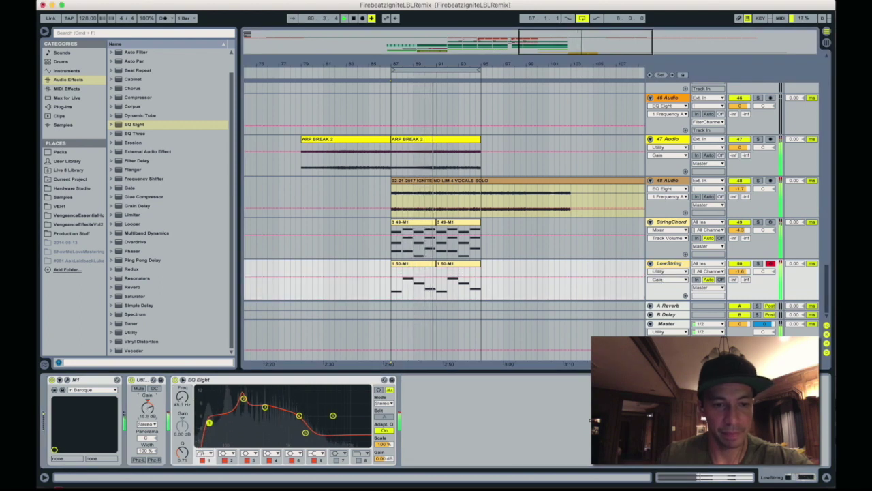
# Try to duplicate the StringChord and LowString clips from bars 87–95 into bars 95–103
pyautogui.moveTo(331, 65); pyautogui.dragTo(357, 218)
pyautogui.moveTo(359, 253); pyautogui.dragTo(395, 273)
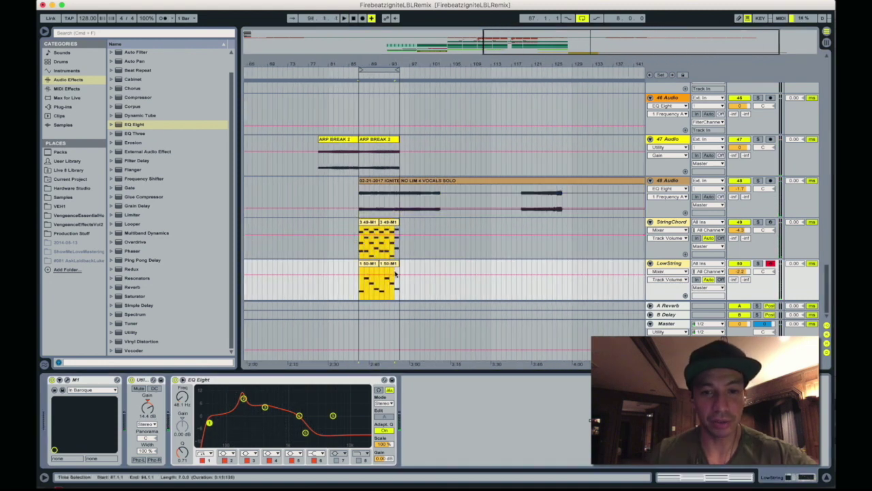
pyautogui.press('super+d')
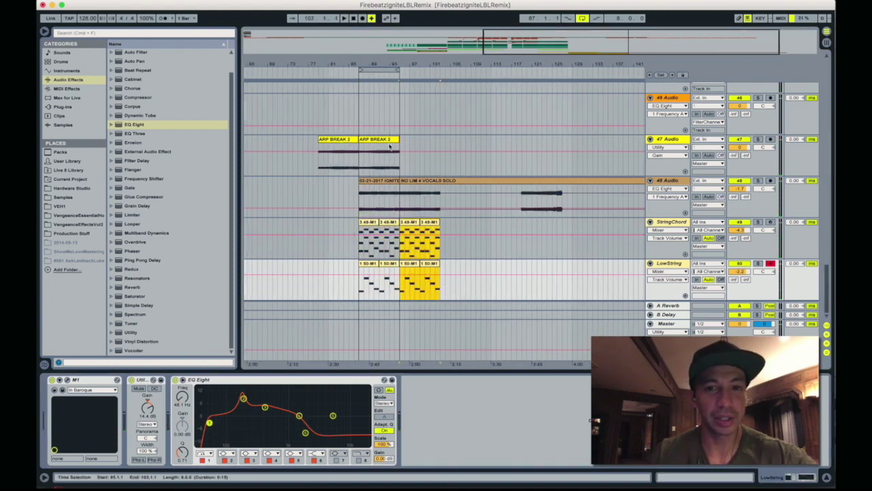
# Paste the four-bar rock clap loop on the RockClap track at bar 91
pyautogui.scroll(5, 416, 250)
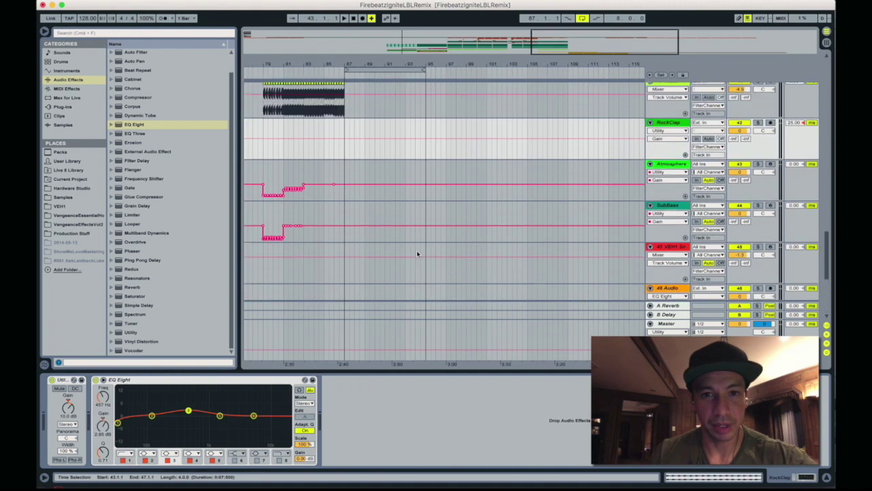
pyautogui.click(385, 155)
pyautogui.press('super+v')
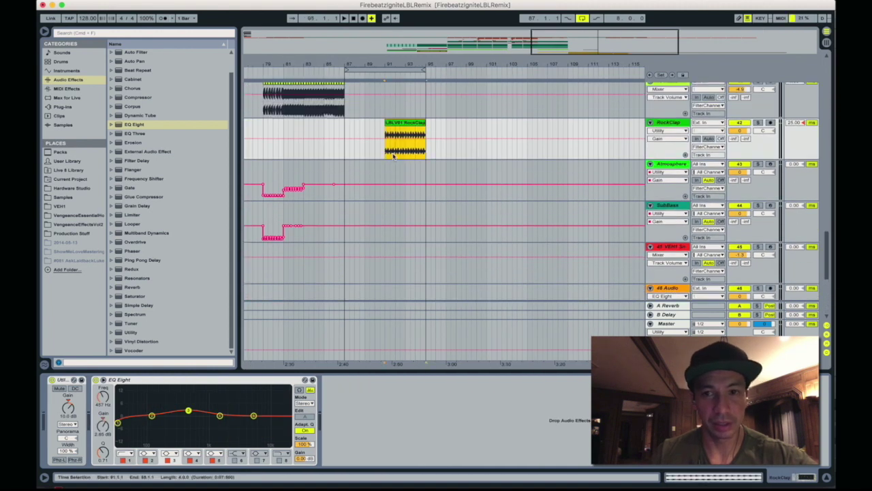
# Copy the 32-bar section starting at bar 47 across the tracks and paste it at bar 95
pyautogui.hscroll(-10, 394, 156)
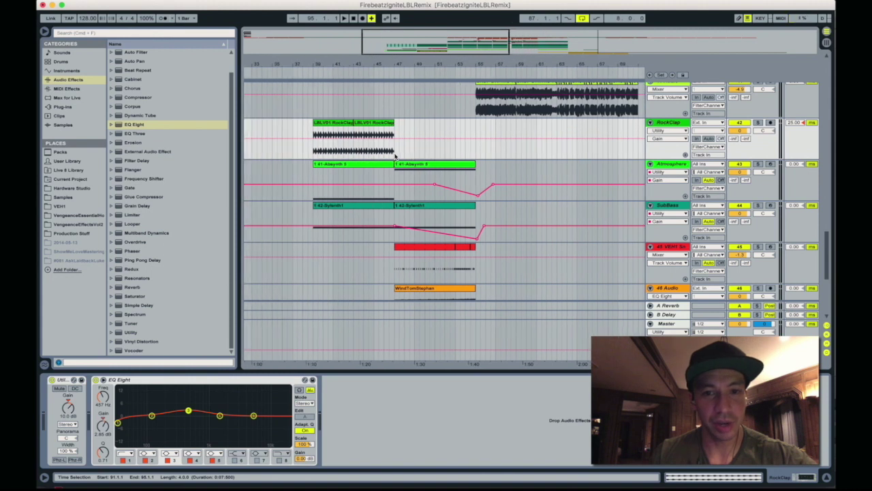
pyautogui.moveTo(428, 155); pyautogui.dragTo(470, 156)
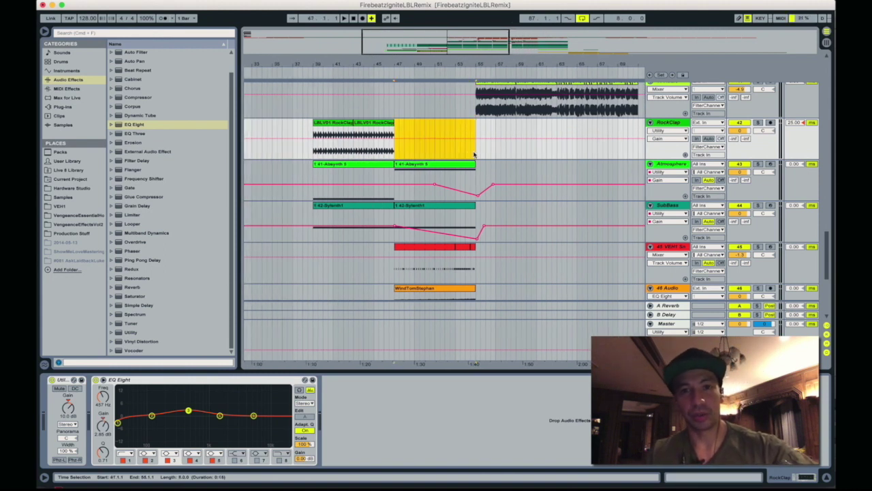
pyautogui.moveTo(417, 66); pyautogui.dragTo(413, 64)
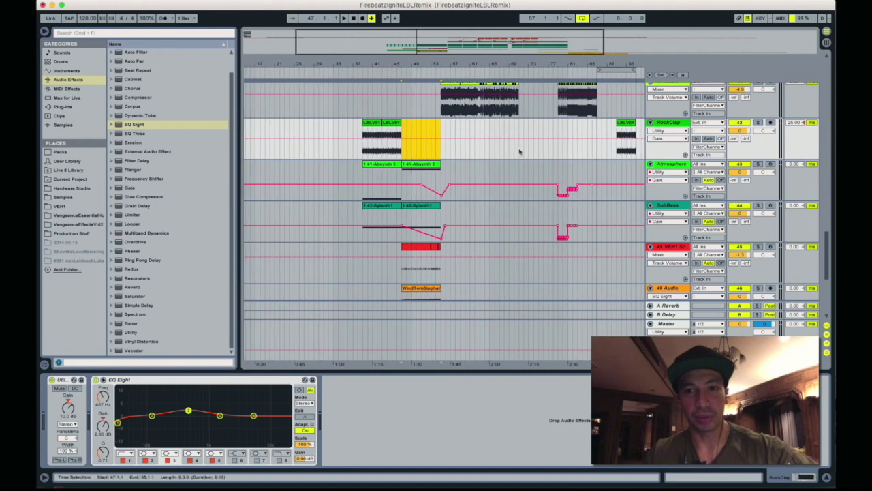
pyautogui.scroll(1, 519, 151)
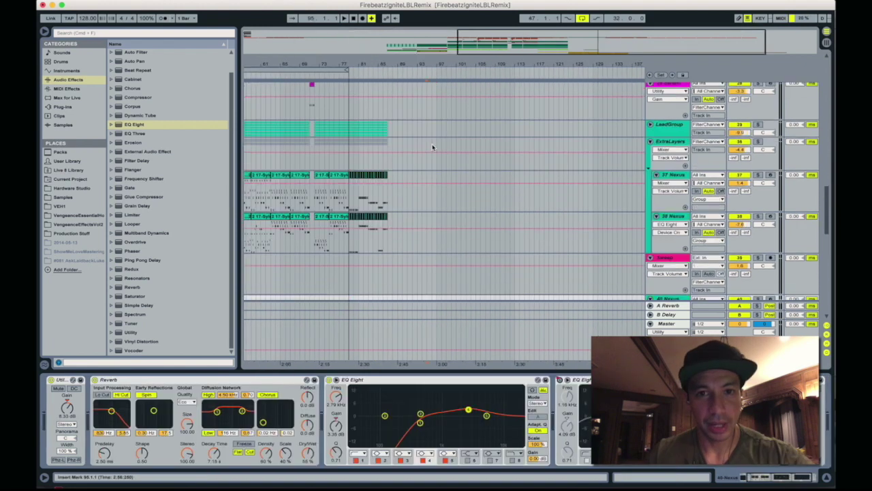
pyautogui.click(427, 88)
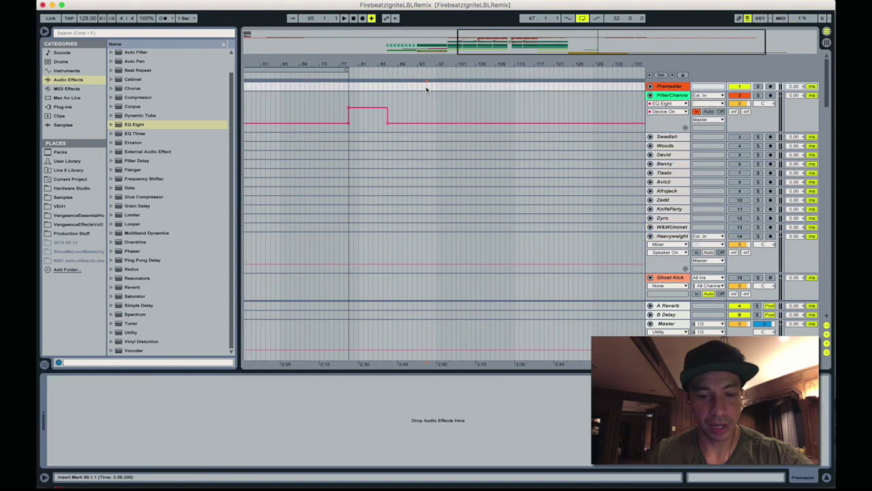
pyautogui.hotkey('shift', 'Right')
pyautogui.scroll(-5, 455, 154)
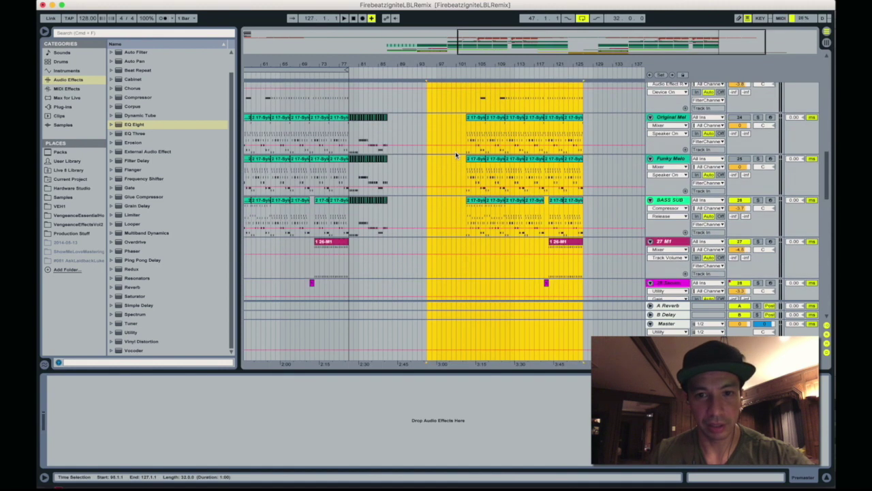
pyautogui.scroll(-10, 455, 152)
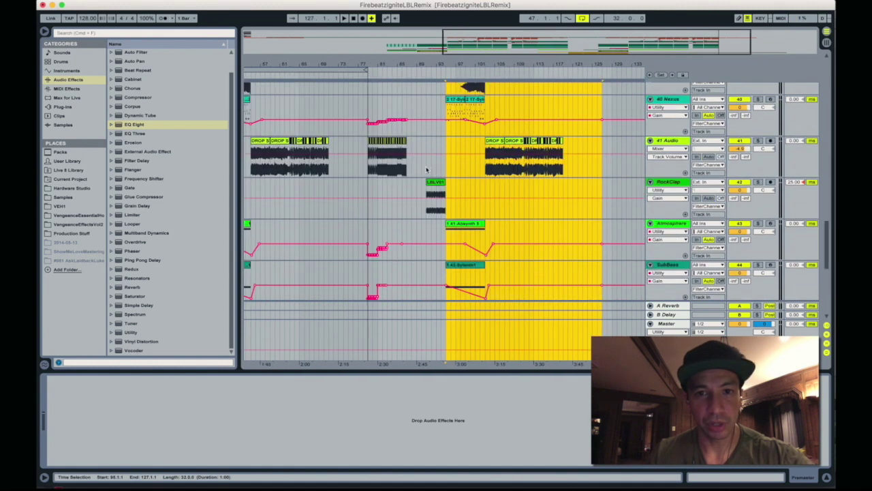
# Delete the 40 Nexus clip covering bars 95–99 and play the transition from bar 94
pyautogui.click(426, 169)
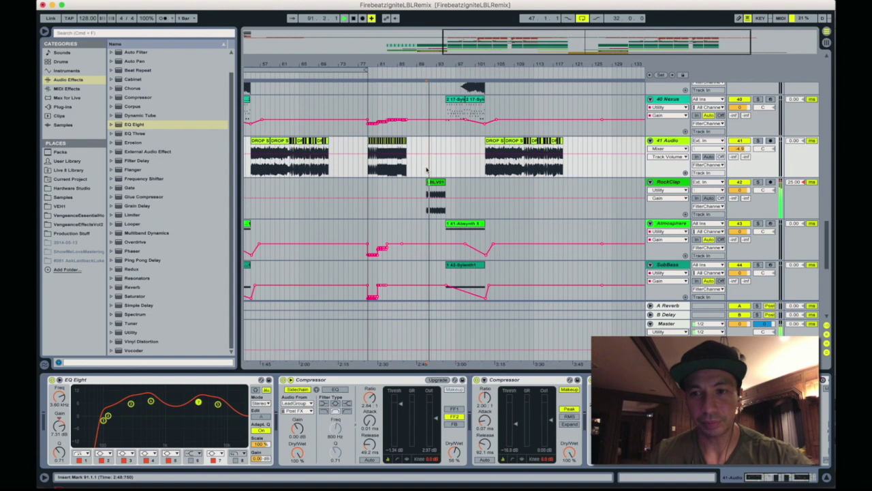
pyautogui.press('z')
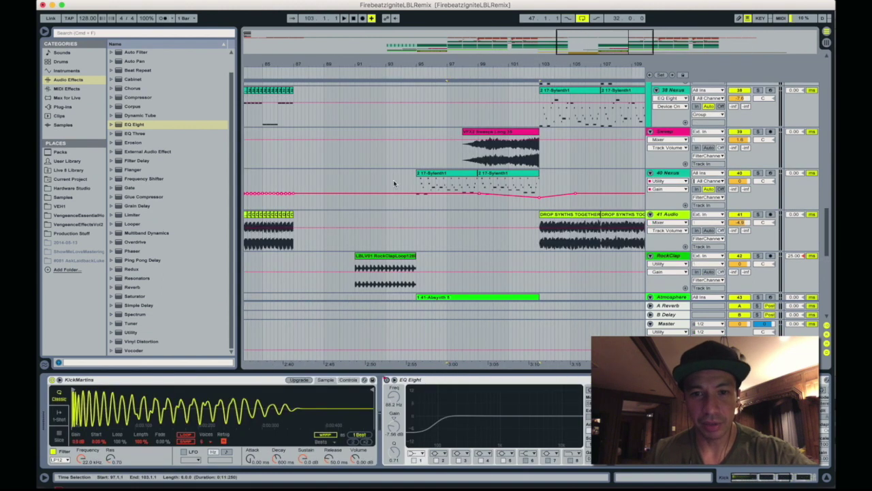
pyautogui.click(440, 175)
pyautogui.press('Delete')
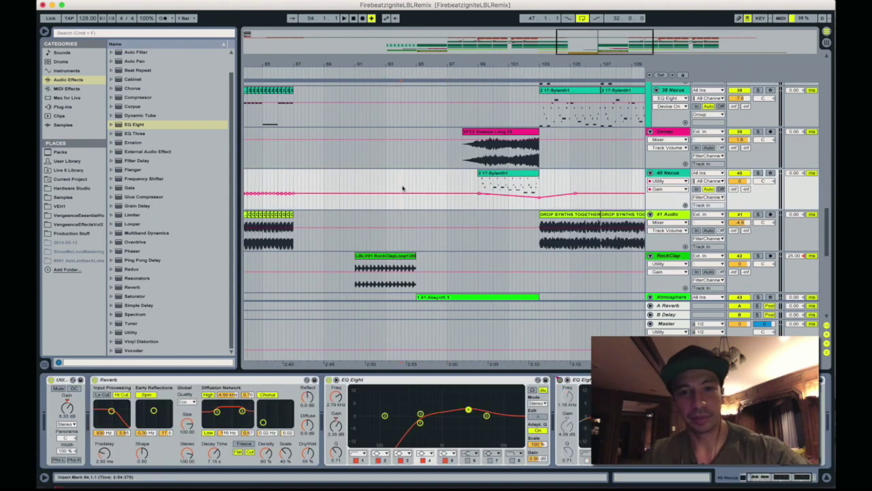
pyautogui.click(403, 189)
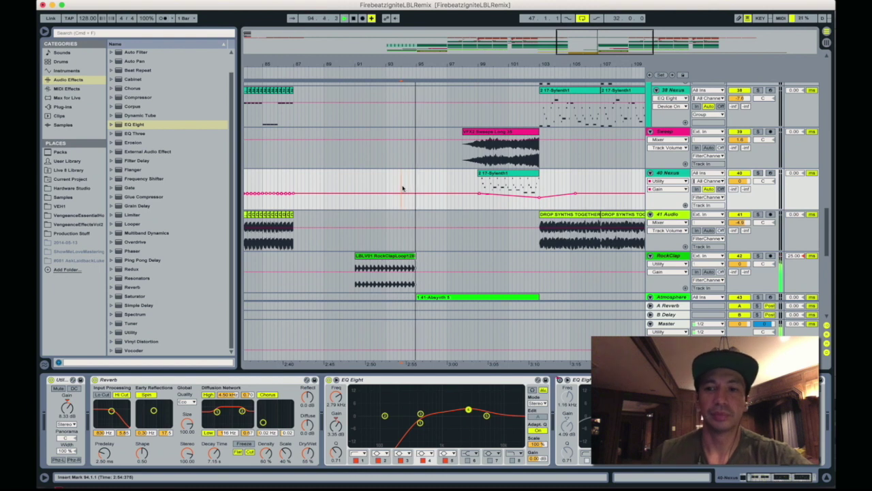
pyautogui.scroll(-10, 403, 188)
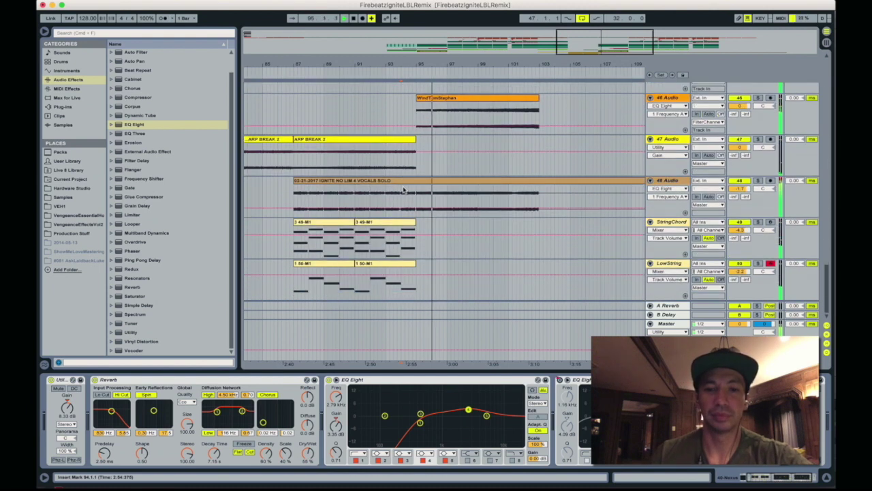
# Sustain the StringChord chord from bar 91 as one clip across bars 95–103 and play it from bar 94
pyautogui.press('space')
pyautogui.moveTo(356, 250); pyautogui.dragTo(372, 251)
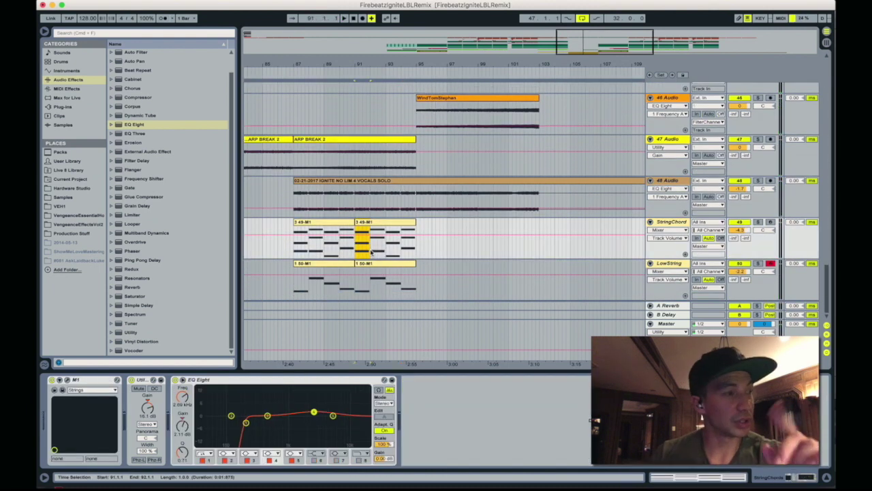
pyautogui.moveTo(417, 251); pyautogui.dragTo(539, 251)
pyautogui.click(402, 251)
pyautogui.press('space')
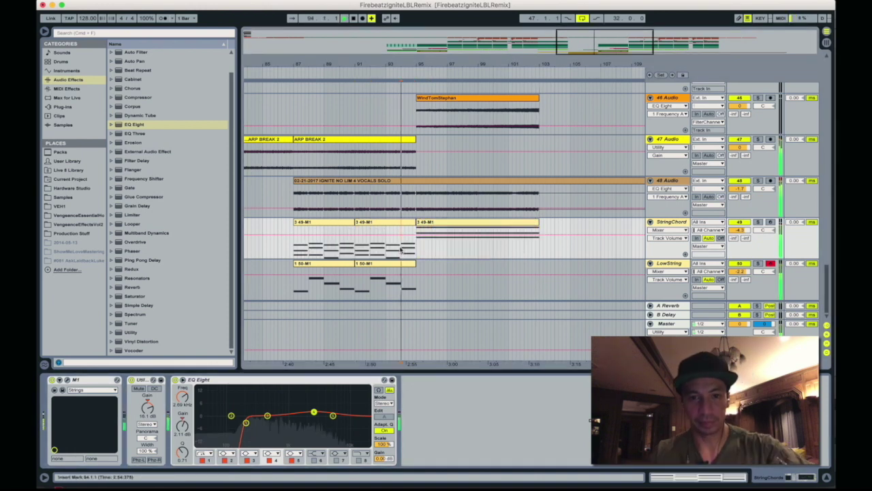
pyautogui.click(429, 227)
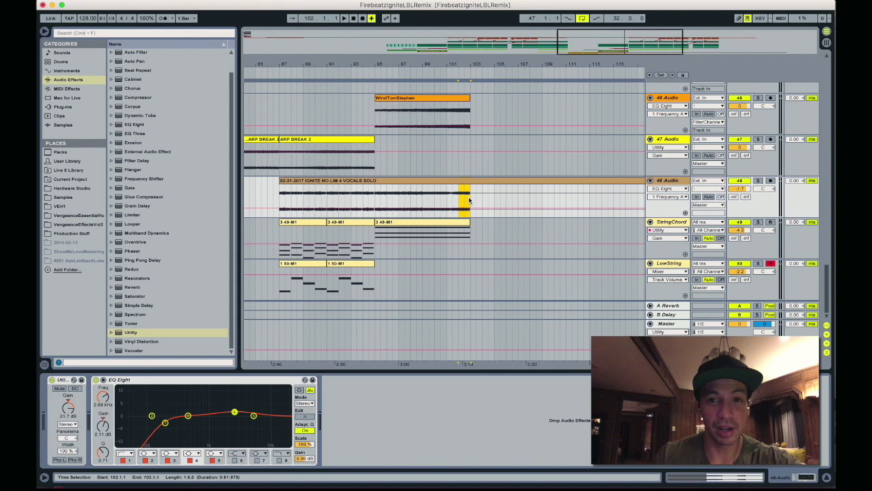
# Unfold LeadGroup and automate 40 Nexus's Speaker On to off during the short gap just before bar 103
pyautogui.moveTo(467, 66); pyautogui.dragTo(427, 194)
pyautogui.press('space')
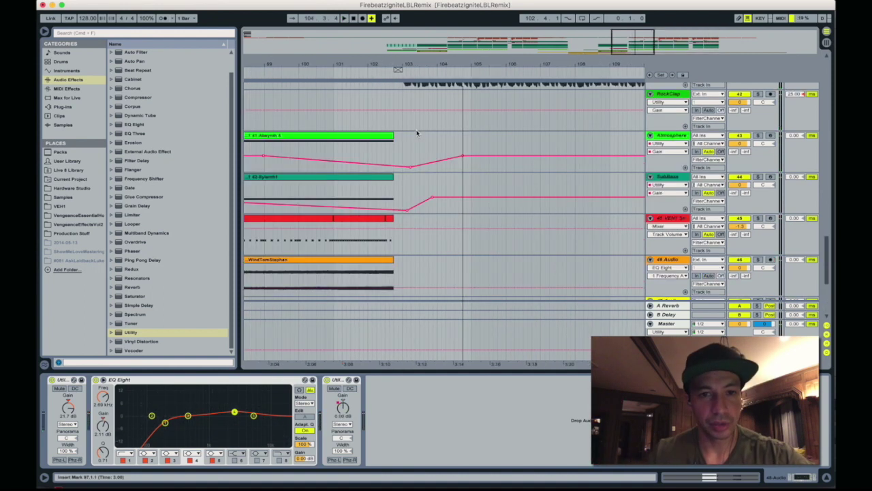
pyautogui.scroll(6, 417, 133)
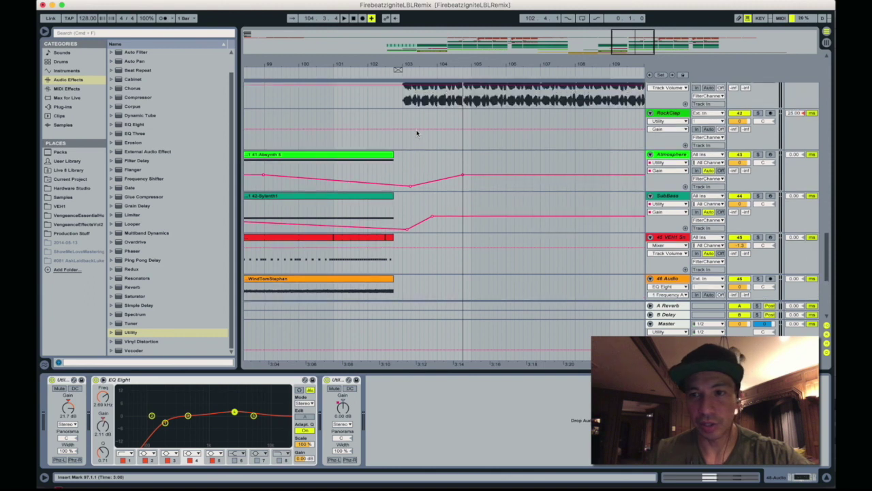
pyautogui.scroll(8, 417, 133)
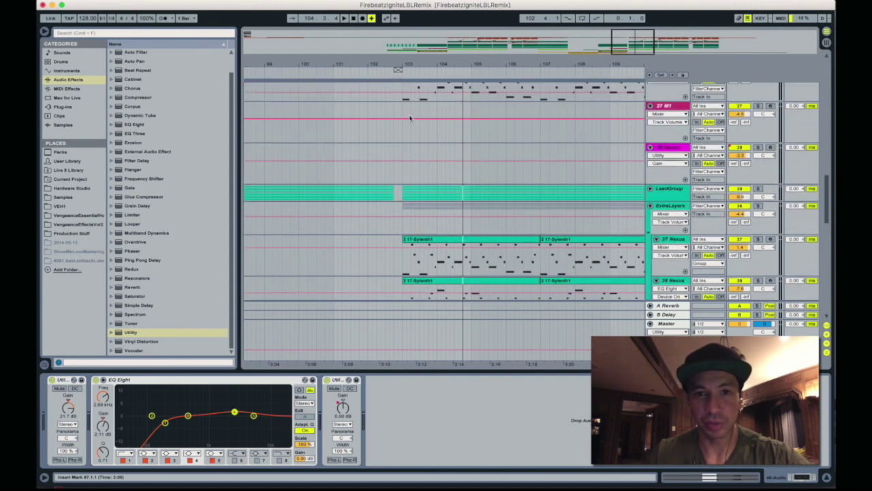
pyautogui.moveTo(398, 68); pyautogui.dragTo(401, 88)
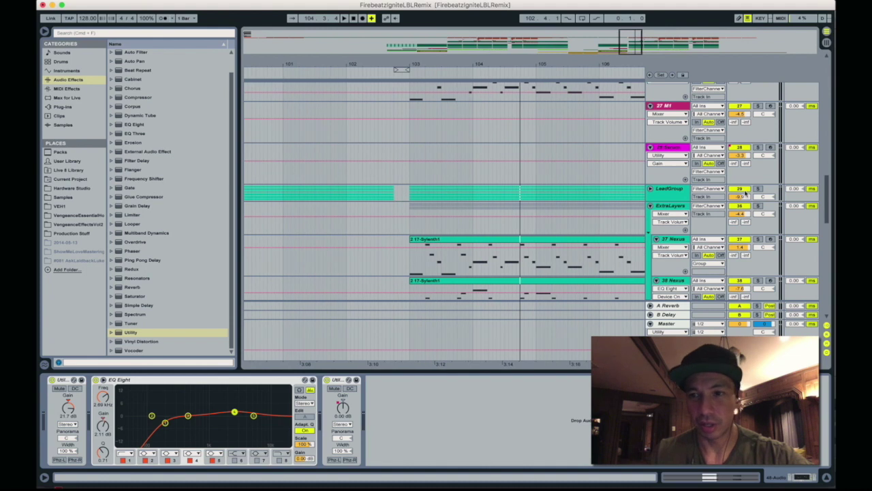
pyautogui.click(650, 189)
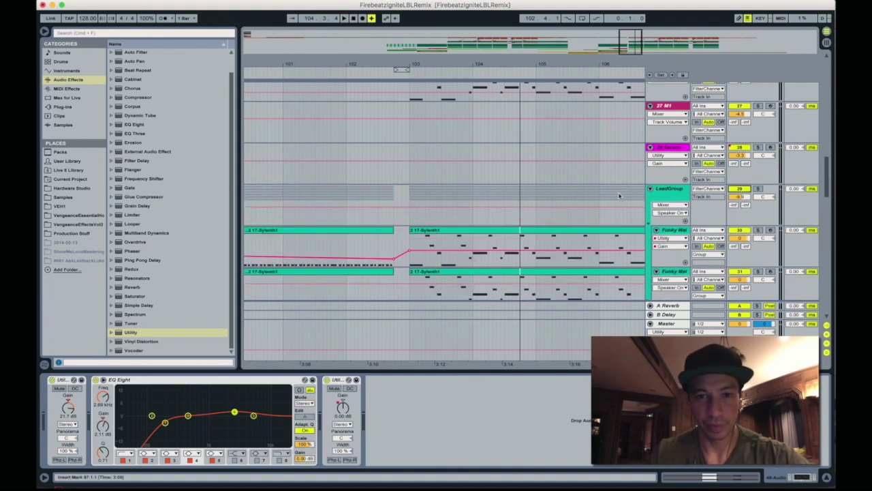
pyautogui.click(396, 216)
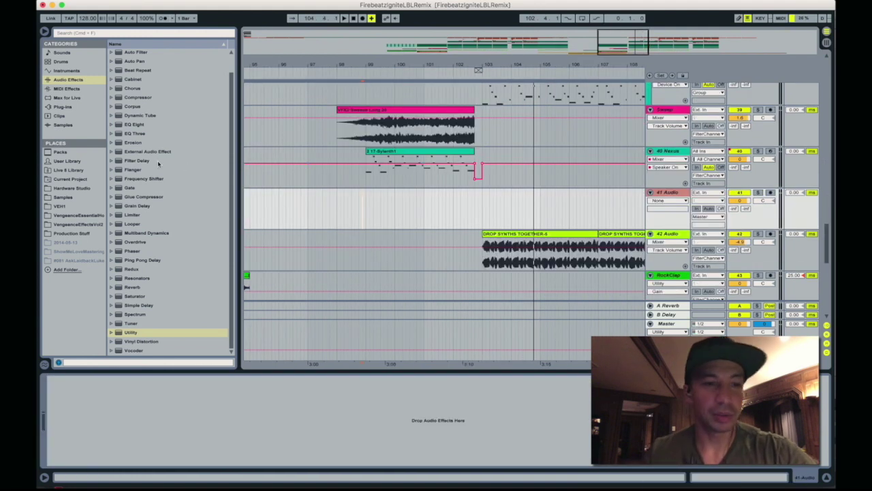
# Place the VEH1 FX - 93 sample on the 41 Audio track at bar 103 and set its warp mode to Complex
pyautogui.click(60, 207)
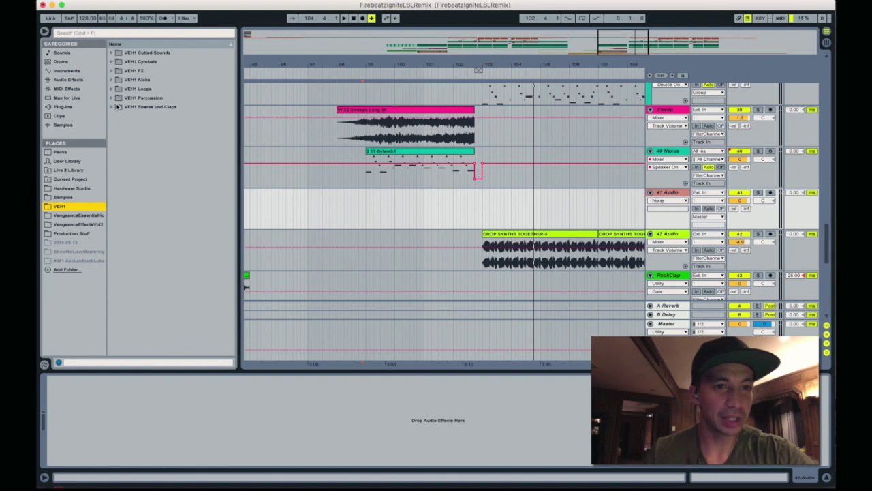
pyautogui.click(113, 70)
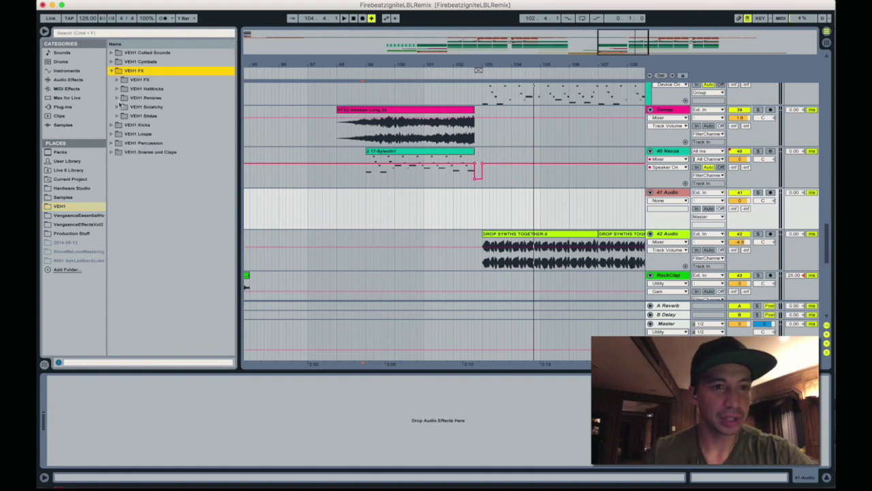
pyautogui.click(117, 81)
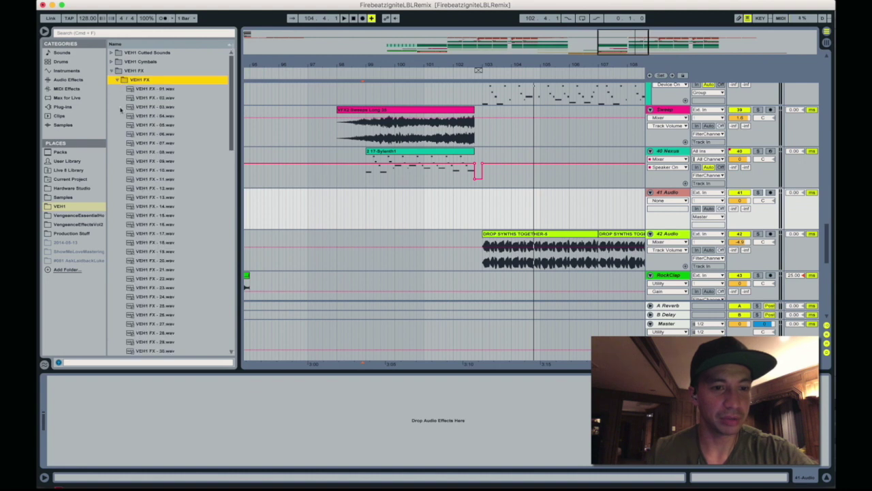
pyautogui.scroll(-15, 170, 215)
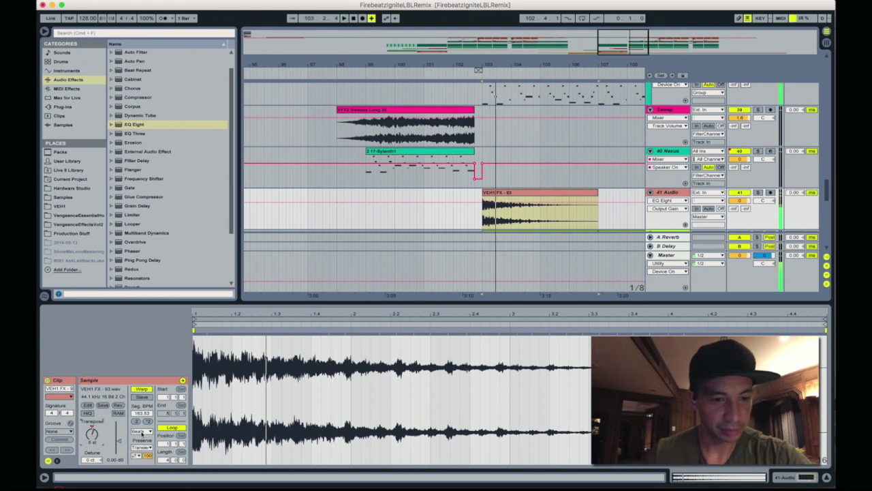
pyautogui.click(141, 431)
pyautogui.click(141, 467)
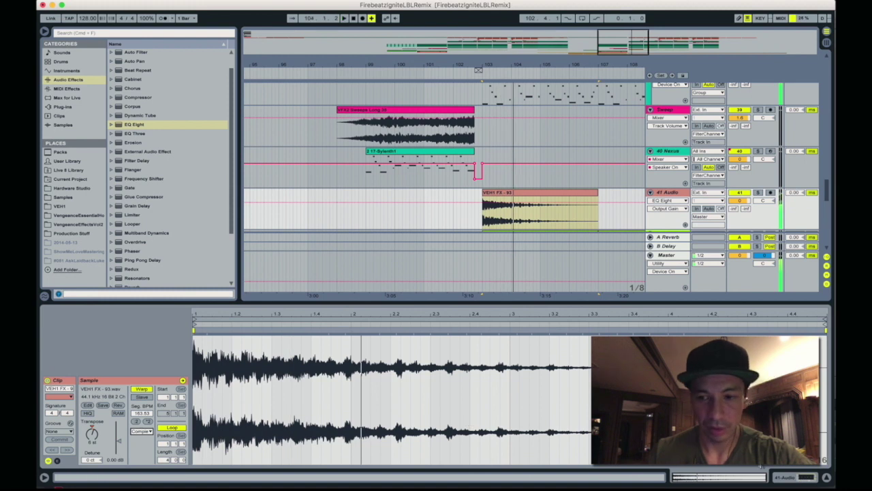
# Rename the 41 Audio track Splash and place the WindTomStephan sample around bar 97 on a new audio track below it
pyautogui.click(790, 477)
pyautogui.click(671, 192)
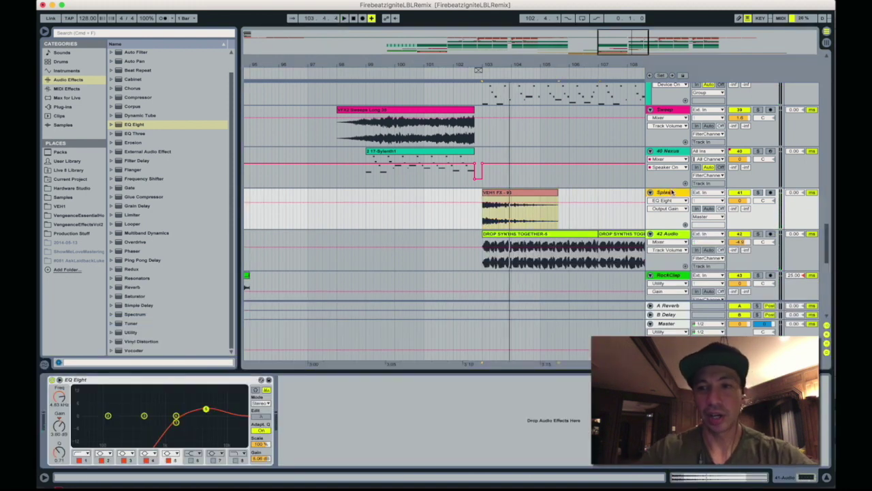
pyautogui.click(53, 200)
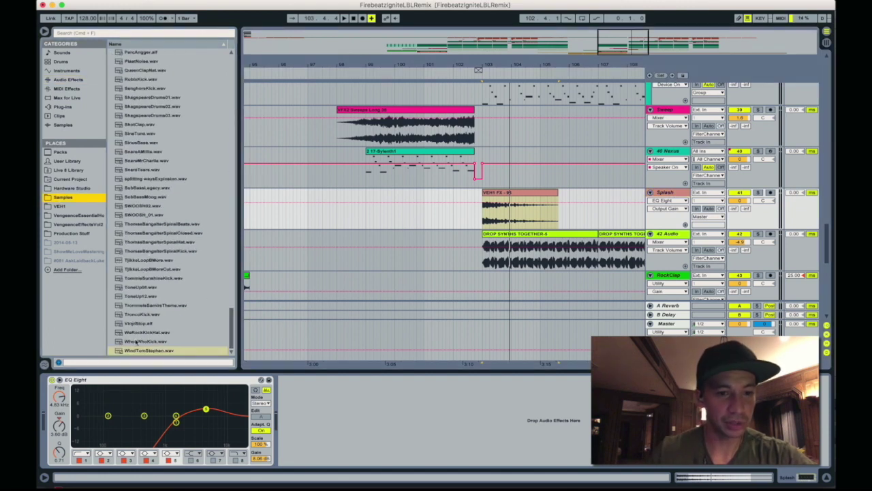
pyautogui.click(656, 218)
pyautogui.press('super+t')
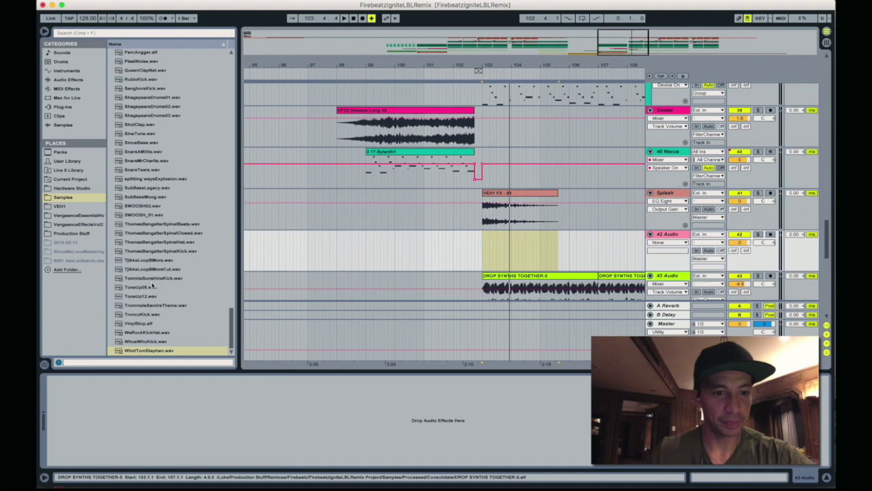
pyautogui.moveTo(119, 352); pyautogui.dragTo(327, 250)
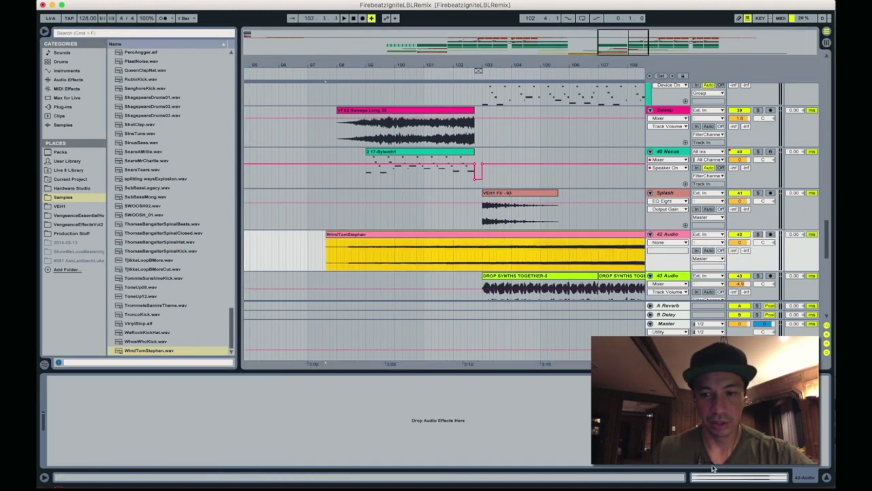
# Reverse the WindTomStephan clip with warp off, trim its start to bar 103 and split it late in bar 104
pyautogui.hotkey('shift', 'Tab')
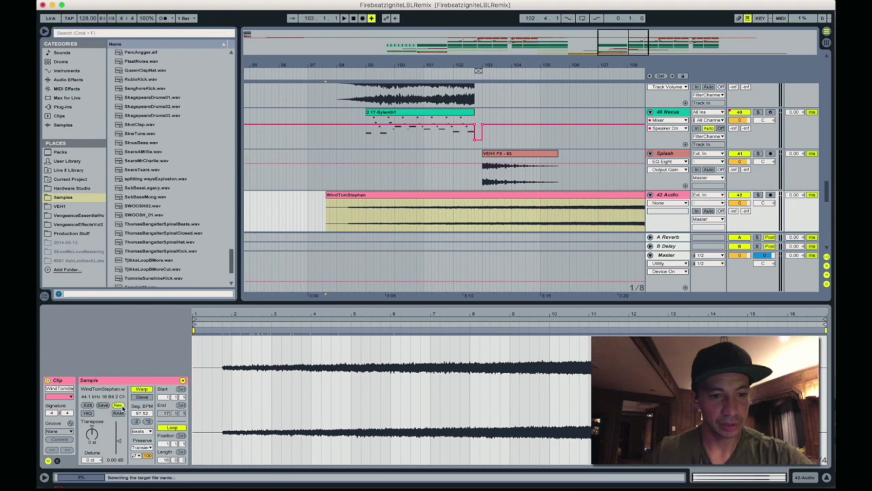
pyautogui.click(142, 389)
pyautogui.moveTo(326, 214)
pyautogui.mouseDown()
pyautogui.moveTo(580, 215)
pyautogui.moveTo(479, 214)
pyautogui.moveTo(482, 199)
pyautogui.mouseUp()
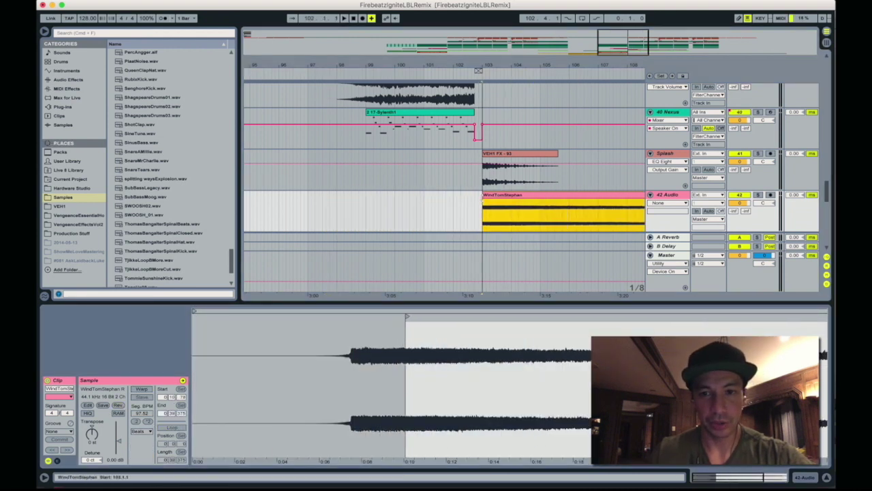
pyautogui.click(508, 206)
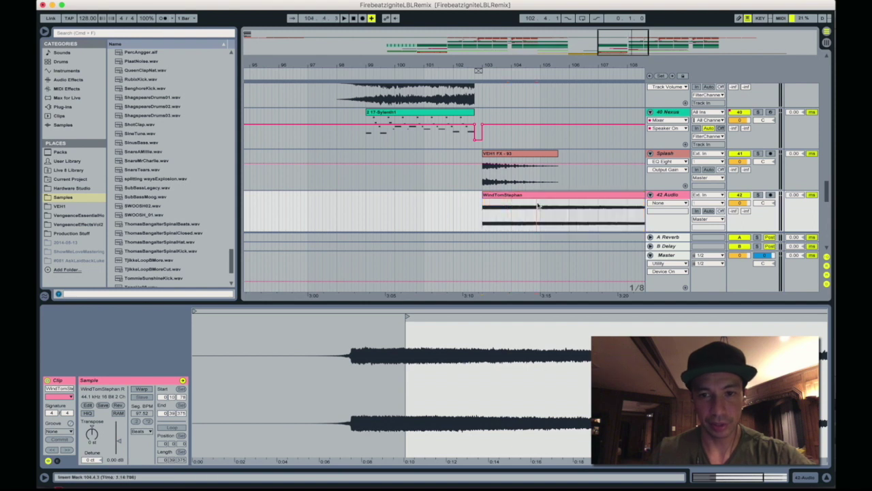
pyautogui.press('super+e')
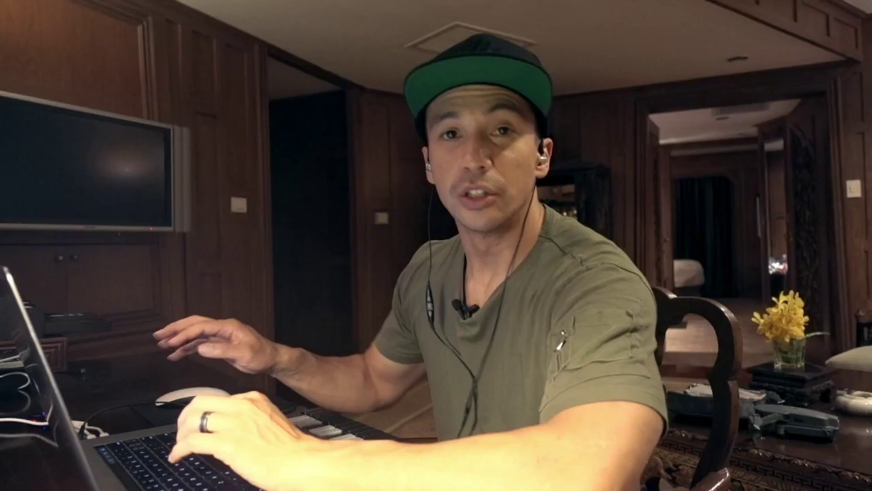
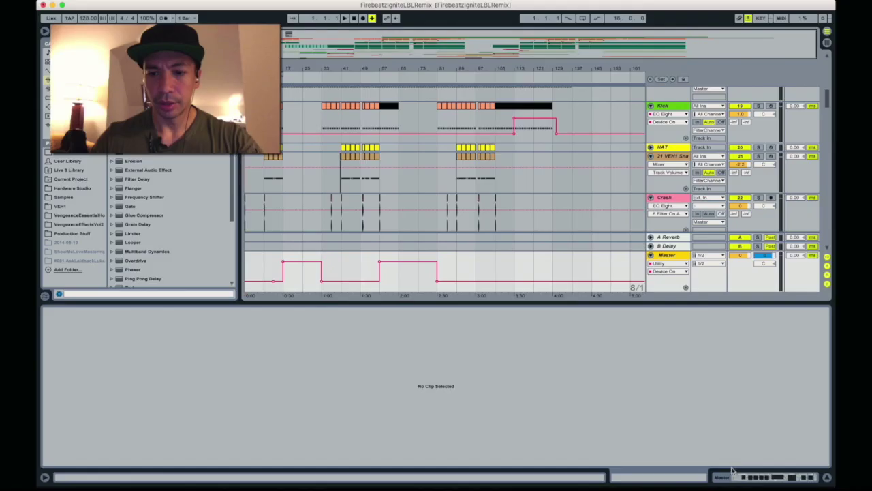
# Show the Master track's device chain and examine its effects from end to end
pyautogui.click(736, 476)
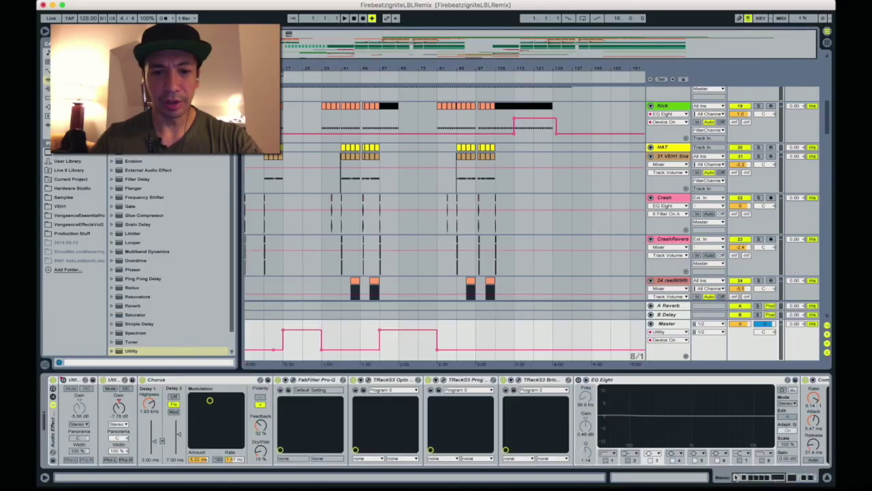
pyautogui.hscroll(8, 560, 434)
pyautogui.hscroll(-10, 562, 435)
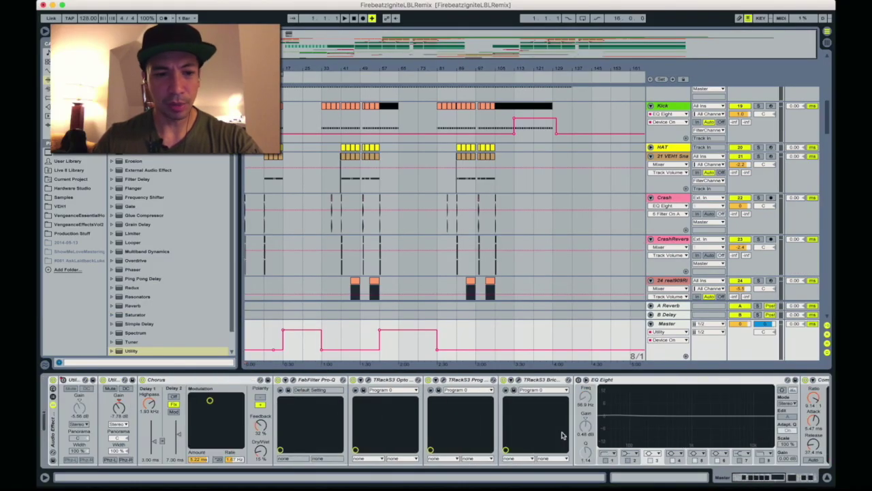
pyautogui.hscroll(6, 562, 435)
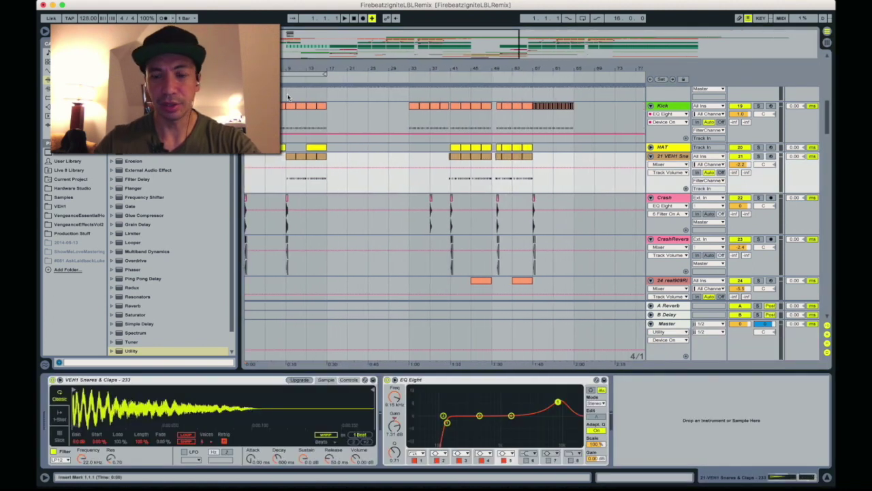
# Add the SubMonoLBL EQ Eight preset at the end of the Kick track's device chain and set its band 1 frequency to 198 Hz
pyautogui.press('space')
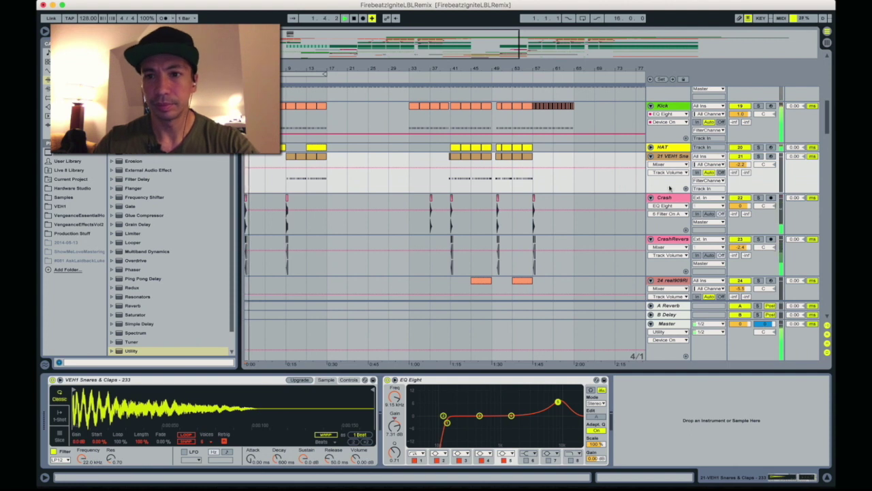
pyautogui.click(665, 107)
pyautogui.hscroll(10, 436, 419)
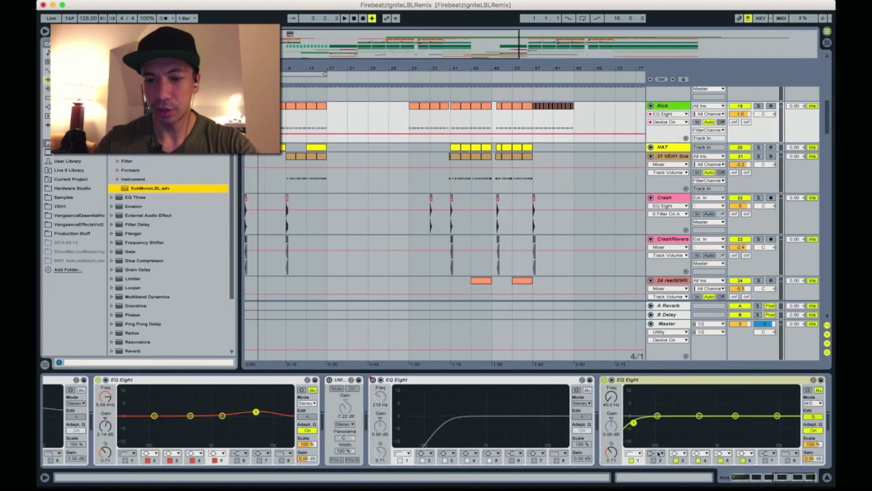
pyautogui.moveTo(610, 397); pyautogui.dragTo(610, 378)
# Copy the Kick track's SubMonoLBL EQ Eight to the end of the FirebeatzLayer track's device chain
pyautogui.scroll(-10, 666, 225)
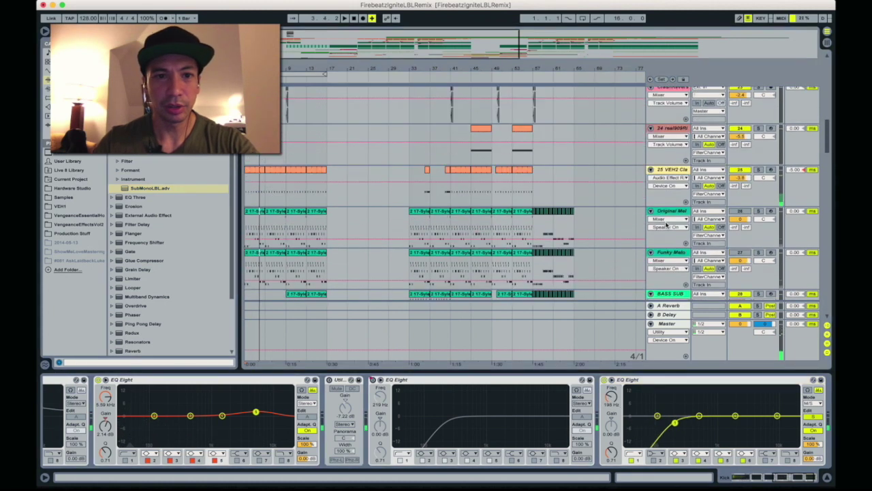
pyautogui.scroll(-10, 666, 225)
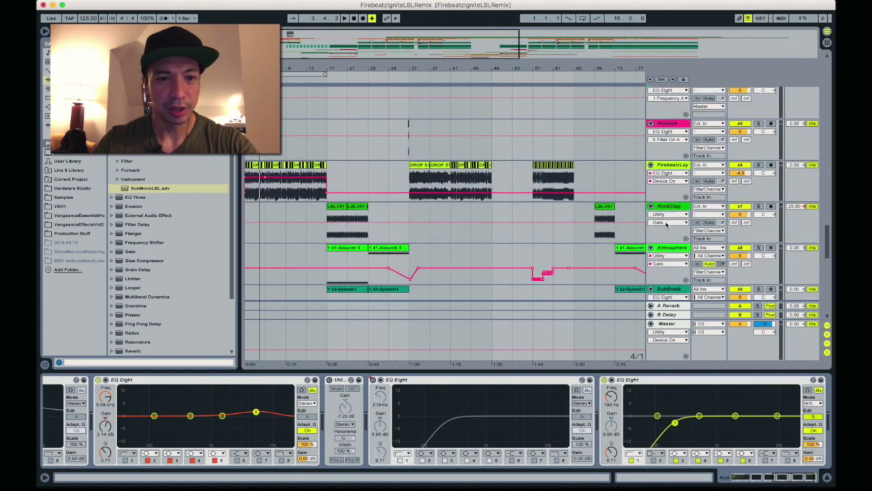
pyautogui.click(669, 381)
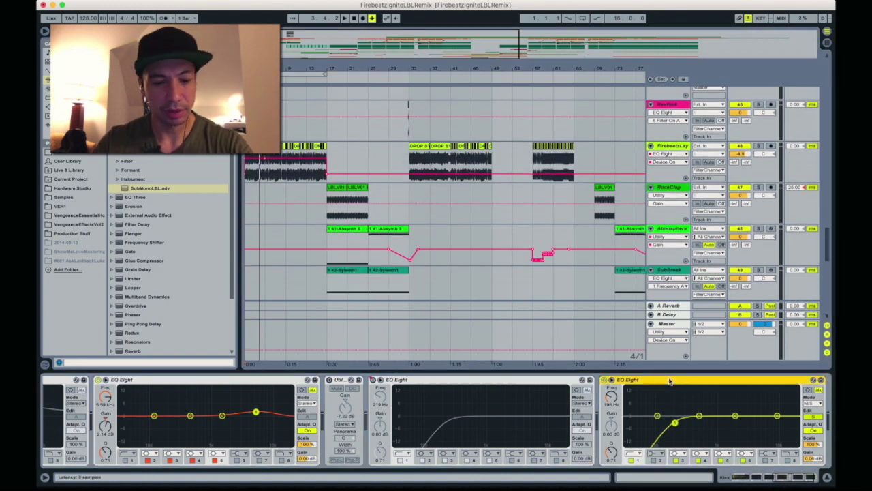
pyautogui.click(660, 166)
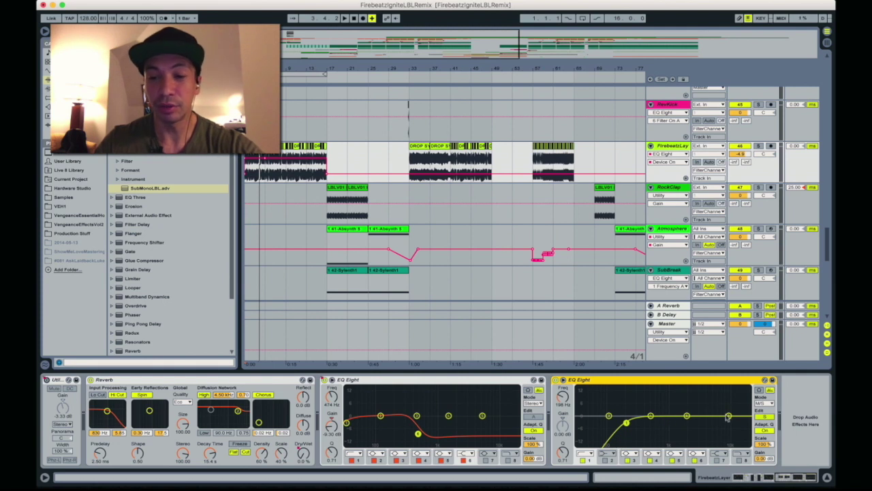
# Play the arrangement from bar 9 and add the mda Stereo plug-in to the end of the Clap track's device chain
pyautogui.click(284, 134)
pyautogui.press('space')
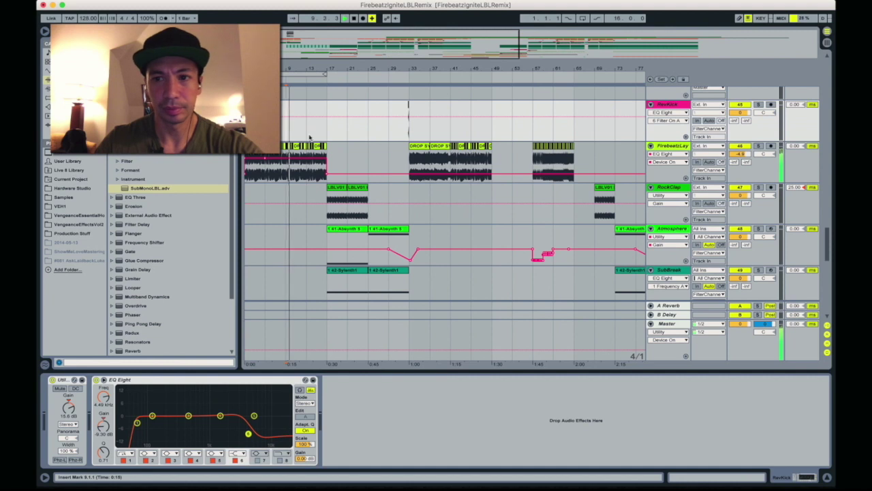
pyautogui.scroll(8, 336, 143)
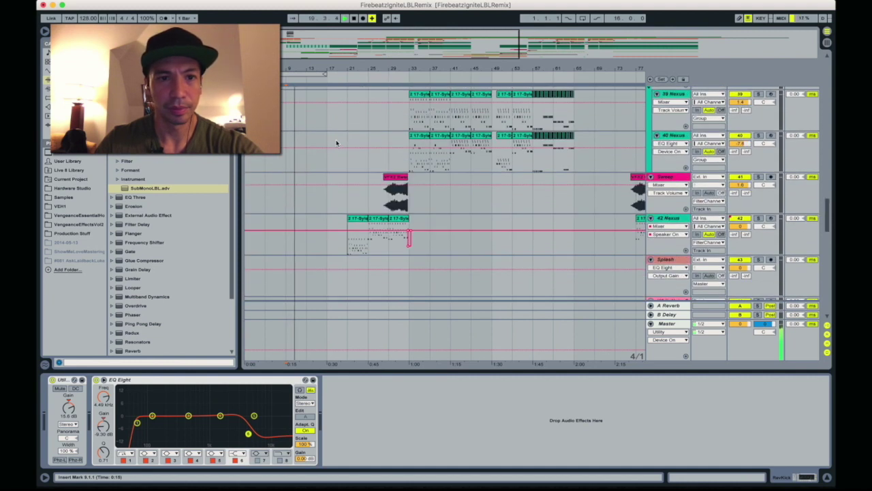
pyautogui.scroll(12, 336, 143)
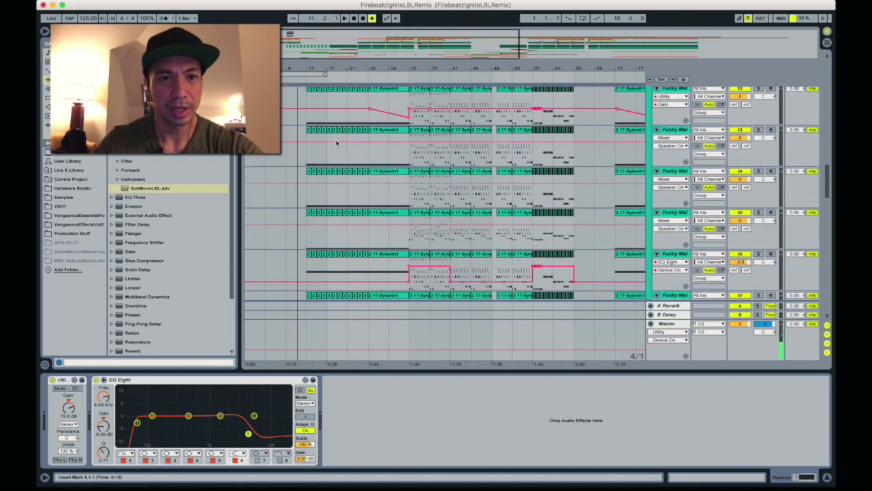
pyautogui.scroll(5, 336, 144)
pyautogui.scroll(-20, 335, 143)
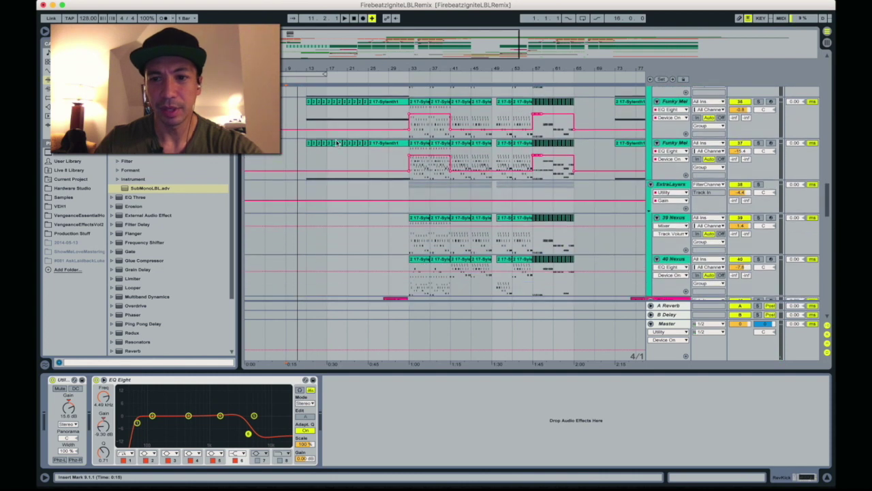
pyautogui.scroll(-15, 335, 143)
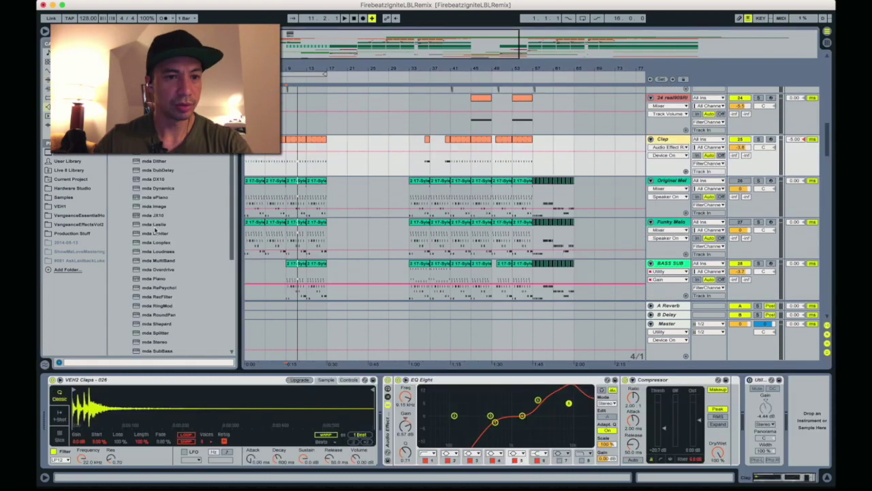
pyautogui.click(136, 206)
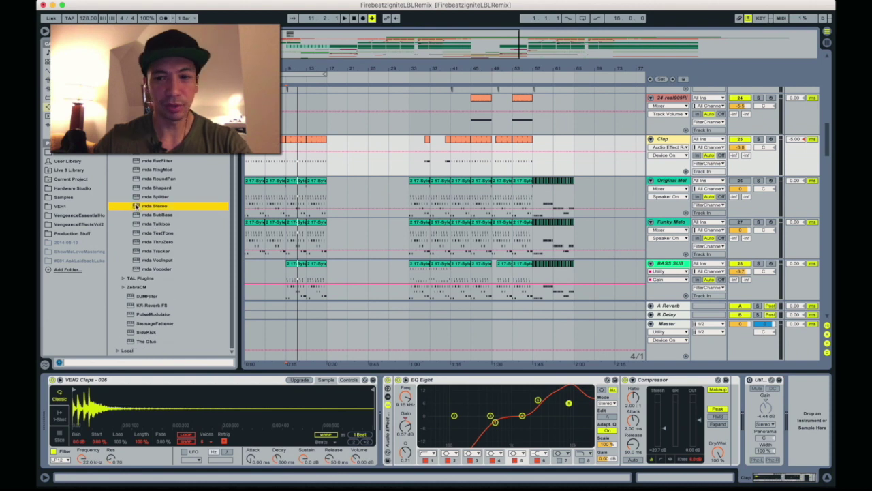
pyautogui.moveTo(757, 352); pyautogui.dragTo(816, 408)
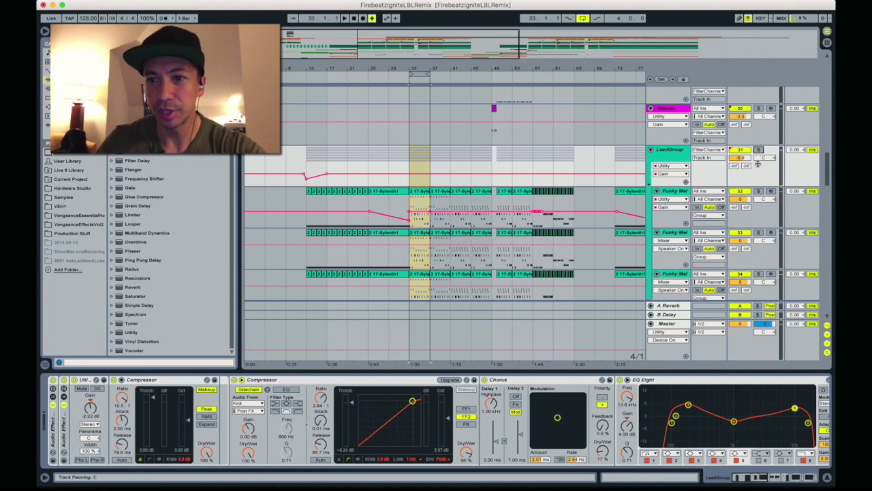
# Solo the Funky Melody layer on track 32, set its mid/side EQ Eight's band 1 frequency to 334 Hz and play the loop
pyautogui.click(760, 192)
pyautogui.moveTo(436, 348); pyautogui.dragTo(535, 423)
pyautogui.press('space')
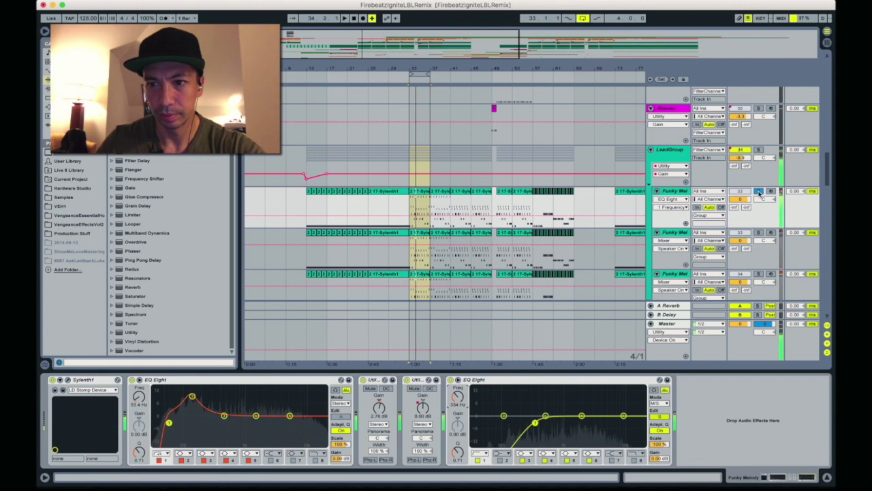
# Solo the Funky Melody layer on track 33 while the loop plays and set its Utility width to 0%
pyautogui.press('space')
pyautogui.click(758, 233)
pyautogui.press('space')
pyautogui.scroll(-3, 687, 197)
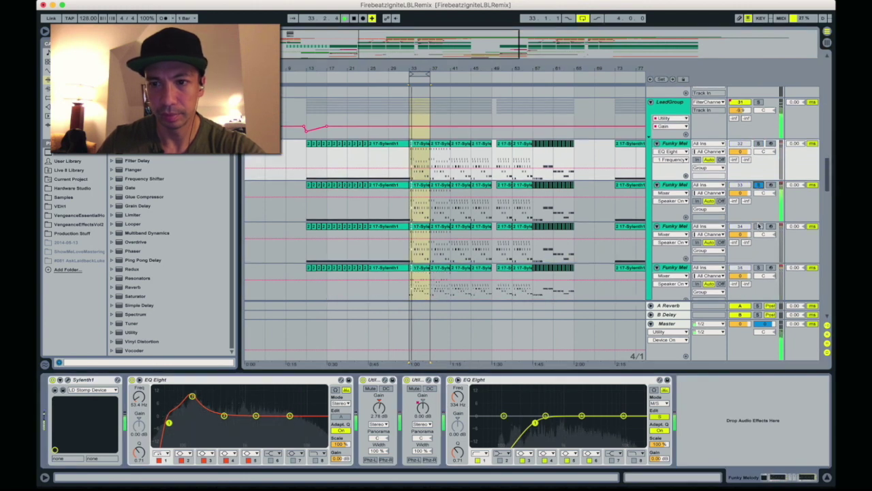
pyautogui.click(686, 191)
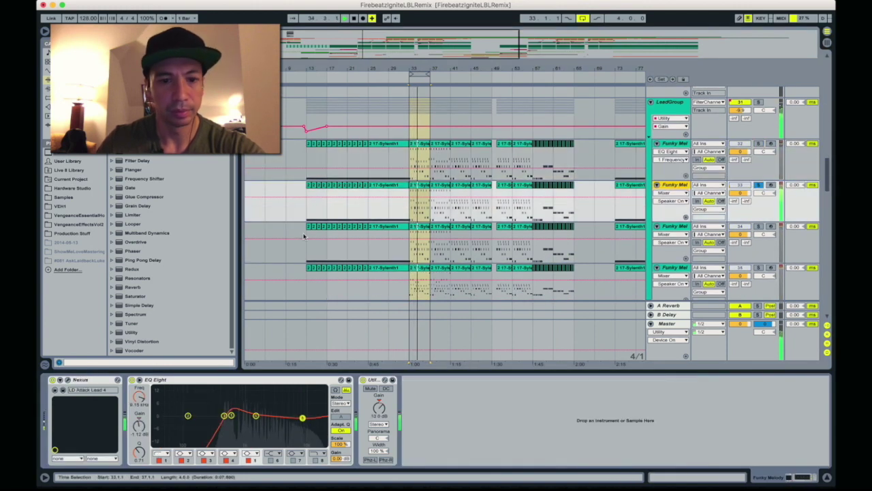
pyautogui.click(373, 452)
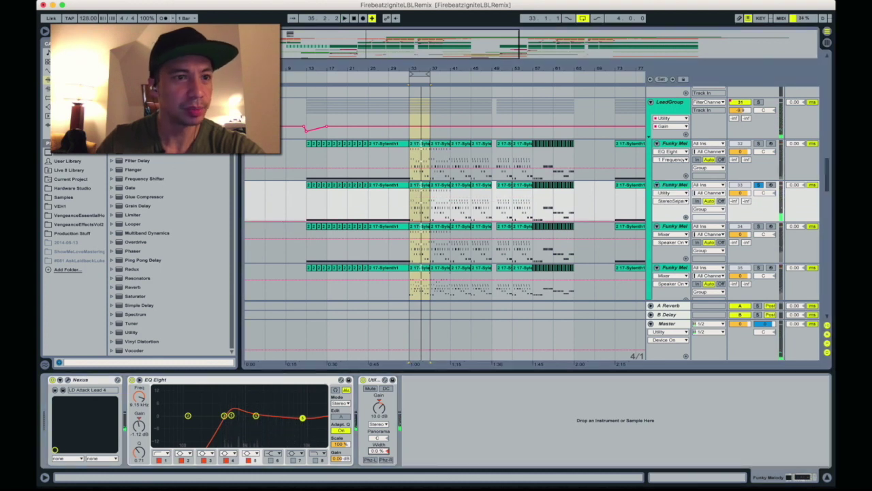
# Add mda Stereo after Utility on track 33's Funky Melody, set its width to 91 Comb and play the loop
pyautogui.press('super+alt+p')
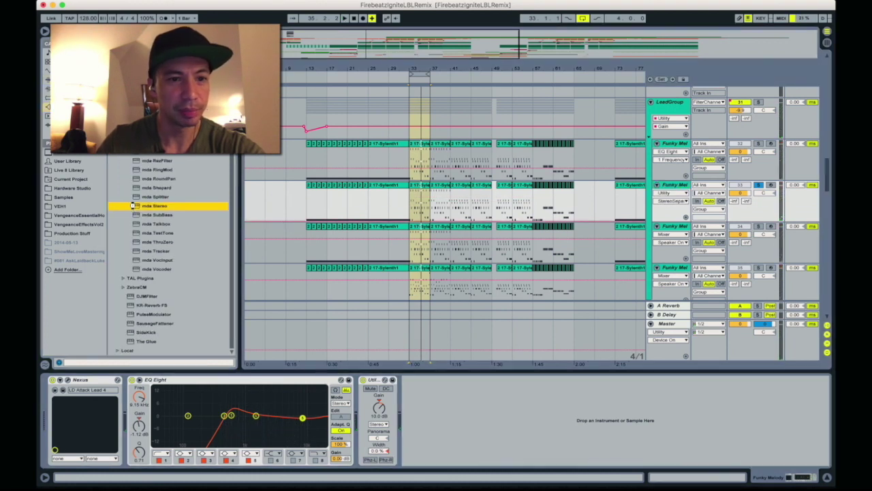
pyautogui.moveTo(133, 206); pyautogui.dragTo(470, 378)
pyautogui.click(414, 380)
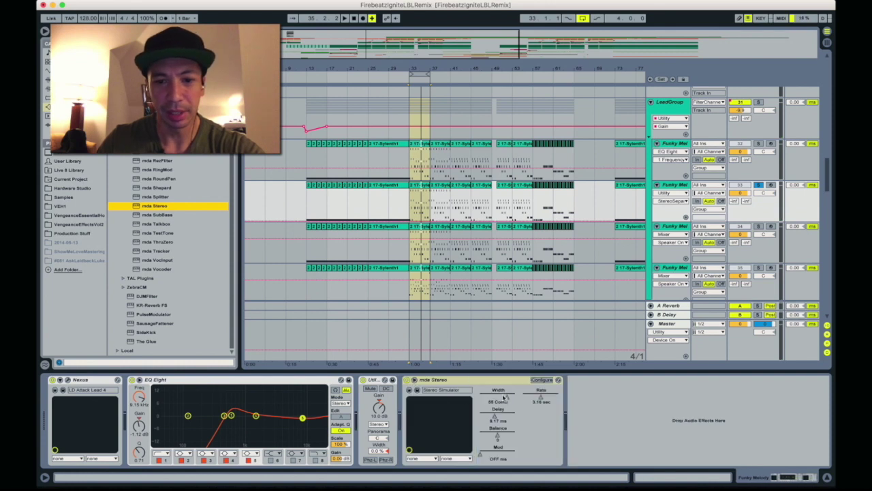
pyautogui.moveTo(506, 401); pyautogui.dragTo(506, 402)
pyautogui.press('space')
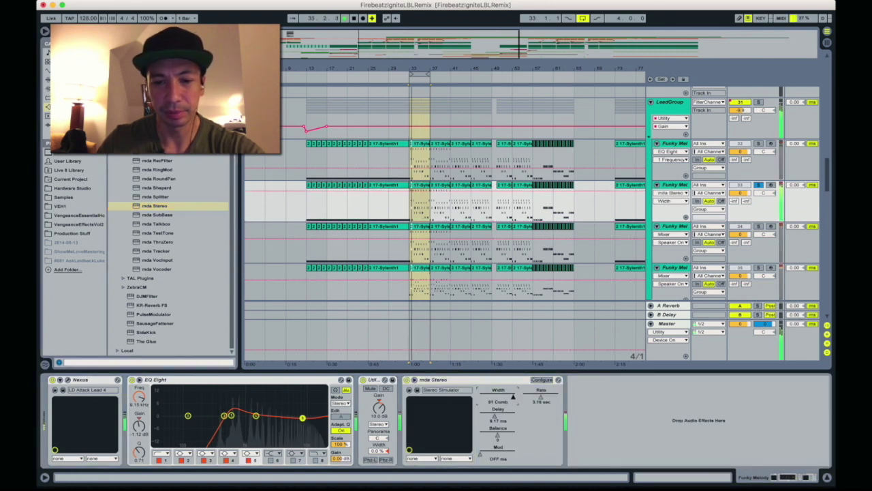
pyautogui.moveTo(377, 440); pyautogui.dragTo(376, 436)
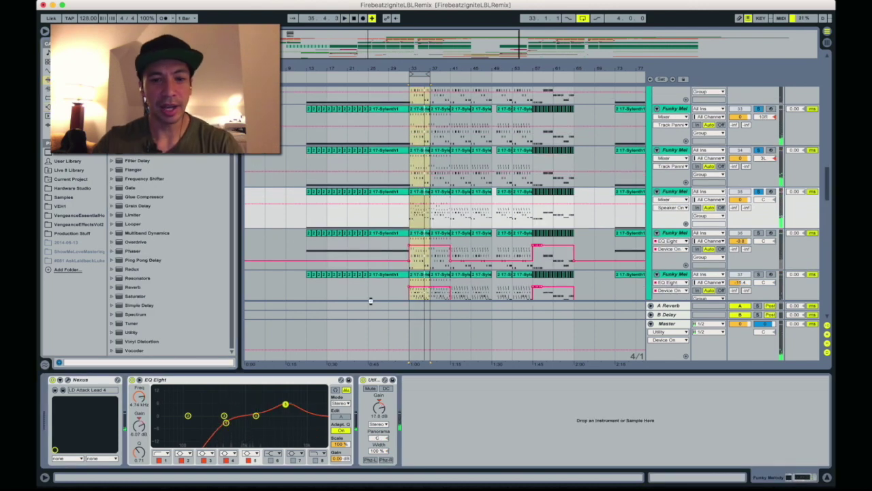
# Add the mid/side EQ Eight preset after Utility on track 35's Funky Melody and raise its band 1 frequency
pyautogui.moveTo(370, 300); pyautogui.dragTo(431, 389)
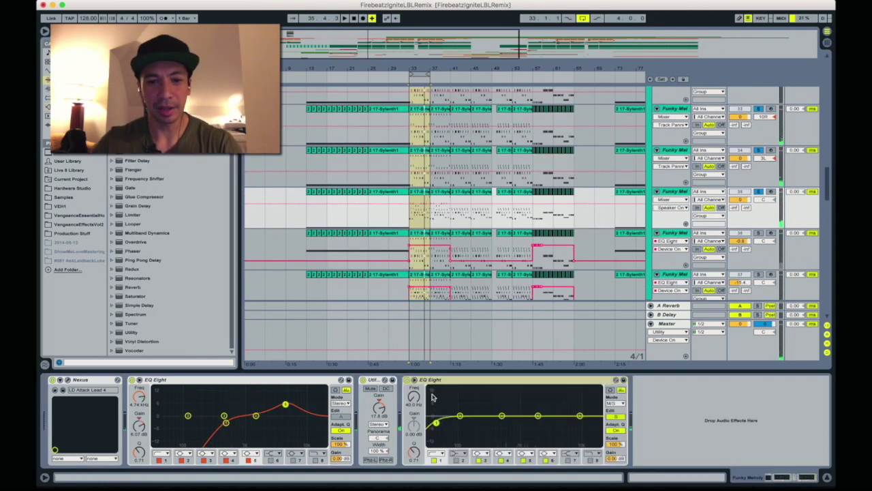
pyautogui.moveTo(436, 423); pyautogui.dragTo(543, 423)
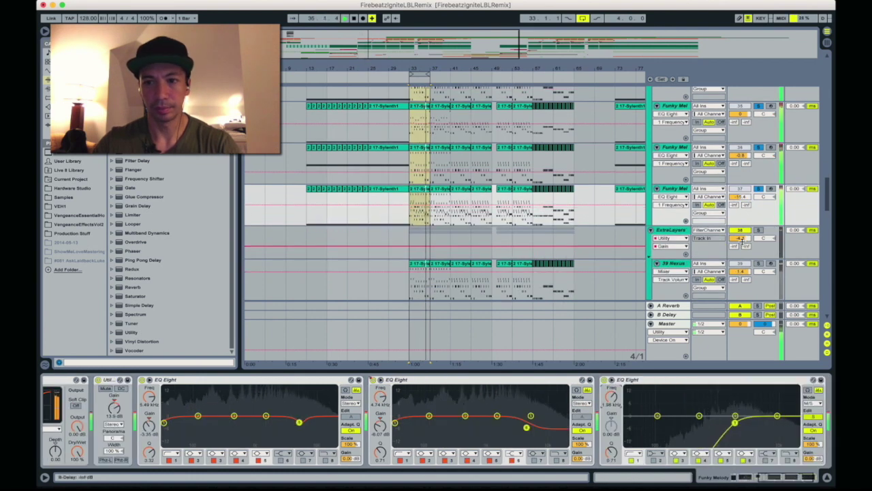
# Solo the Funky Melody layer on track 32 with the other layers and pan track 37's Funky Melody to 1L
pyautogui.scroll(2, 747, 216)
pyautogui.scroll(4, 747, 217)
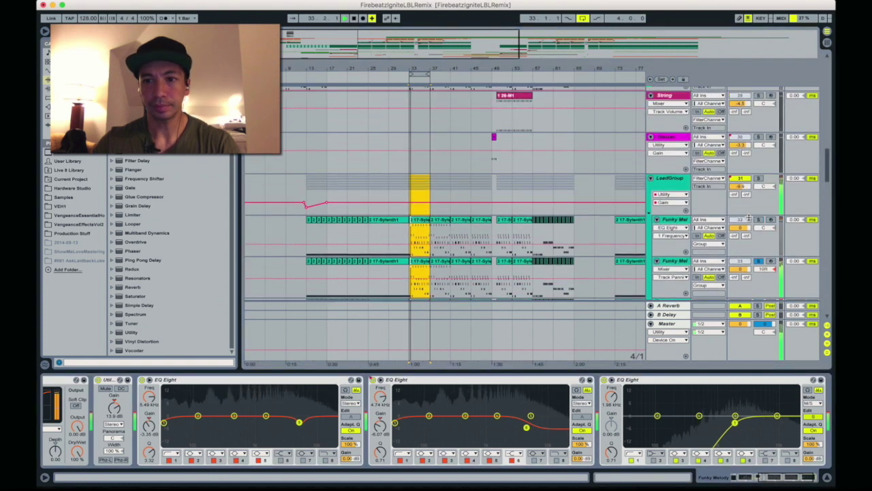
pyautogui.click(683, 219)
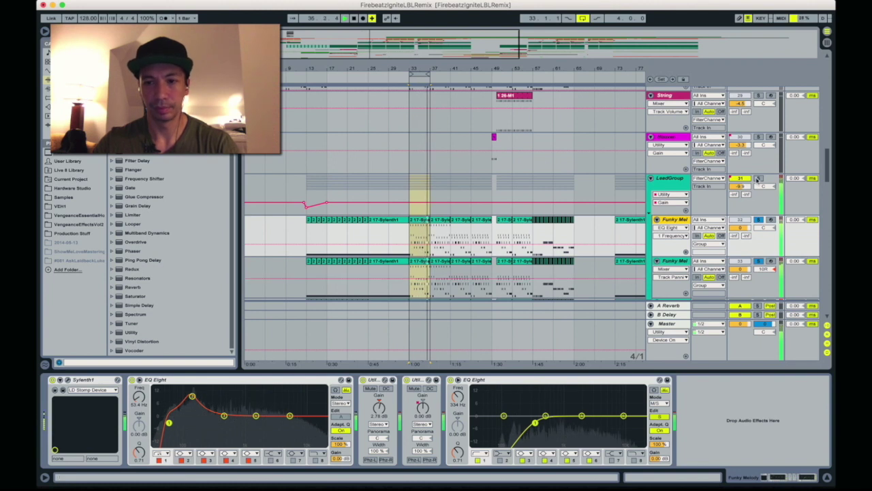
pyautogui.scroll(-5, 747, 254)
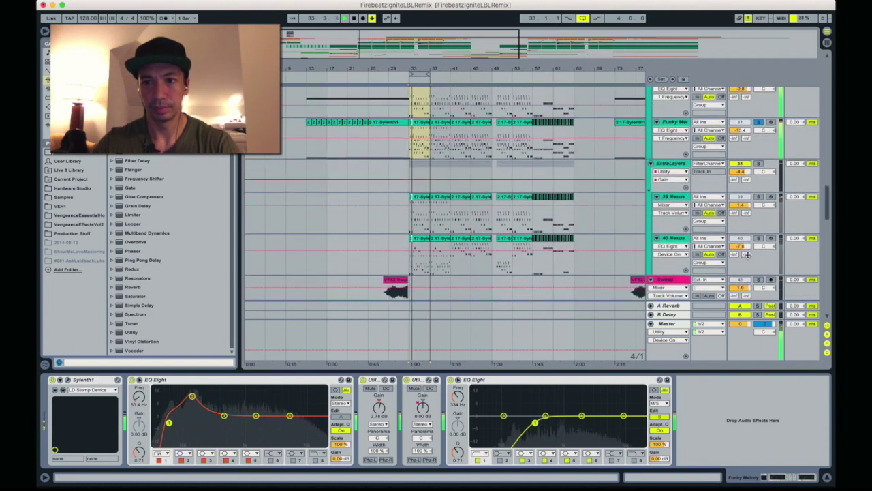
pyautogui.moveTo(761, 177)
pyautogui.mouseDown()
pyautogui.moveTo(761, 188)
pyautogui.moveTo(761, 167)
pyautogui.mouseUp()
pyautogui.click(675, 174)
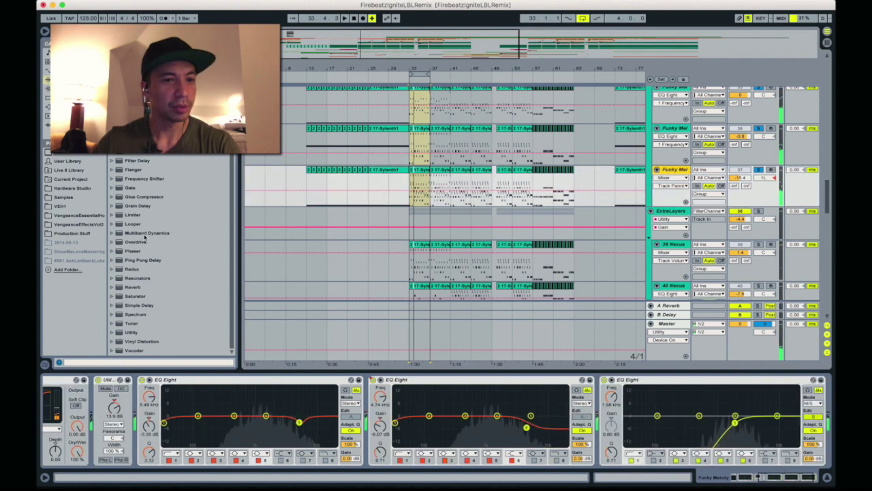
# Add Auto Pan after the last EQ Eight on track 37's Funky Melody, with amount 76.2% and rate 0.26 Hz
pyautogui.scroll(3, 132, 161)
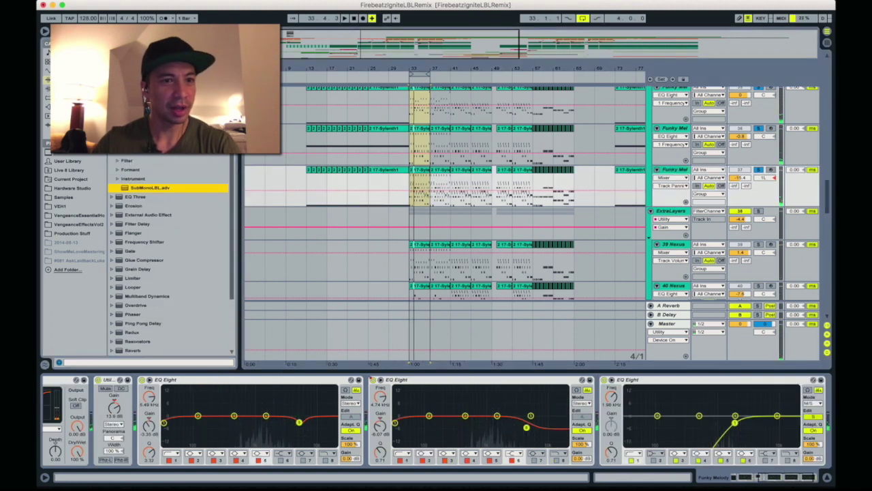
pyautogui.click(652, 293)
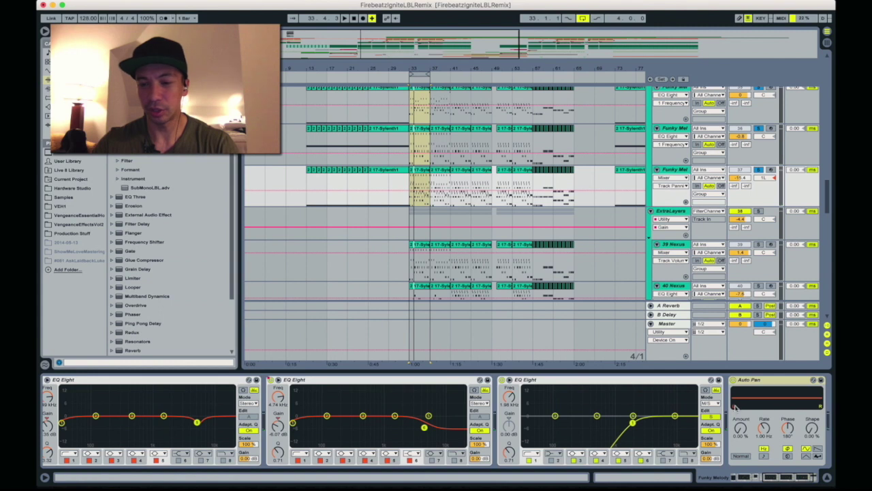
pyautogui.moveTo(740, 429); pyautogui.dragTo(740, 405)
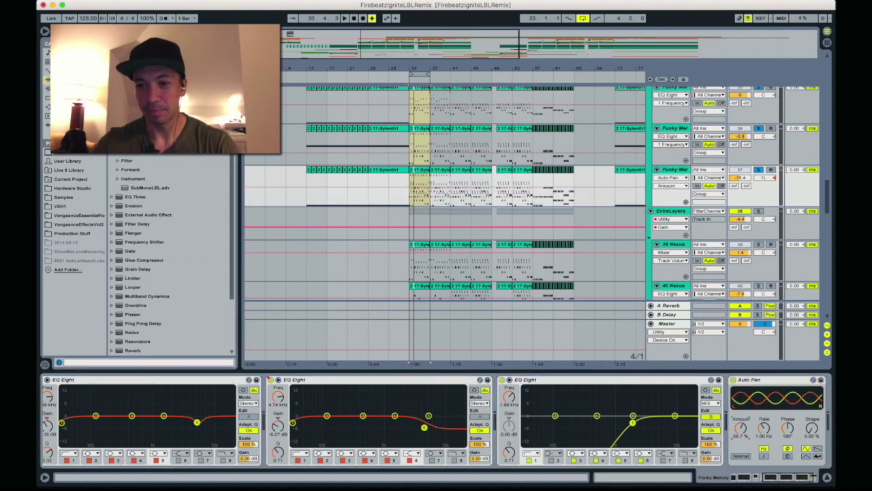
pyautogui.click(764, 428)
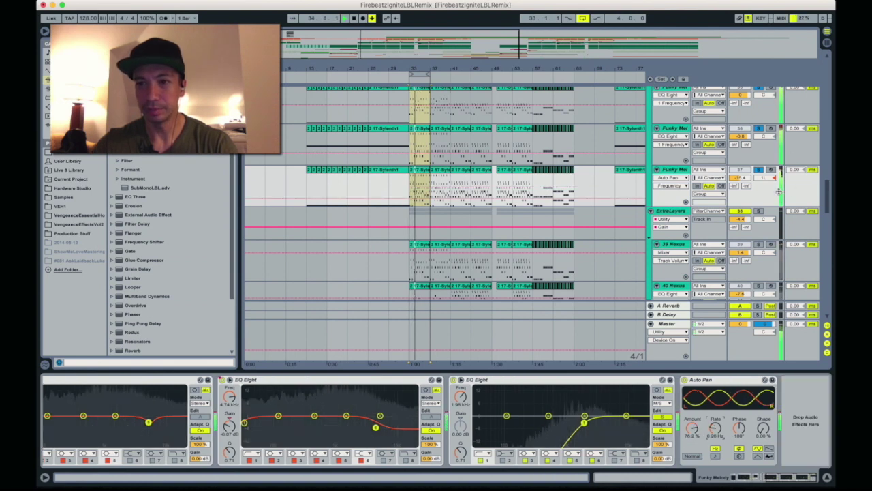
pyautogui.click(692, 428)
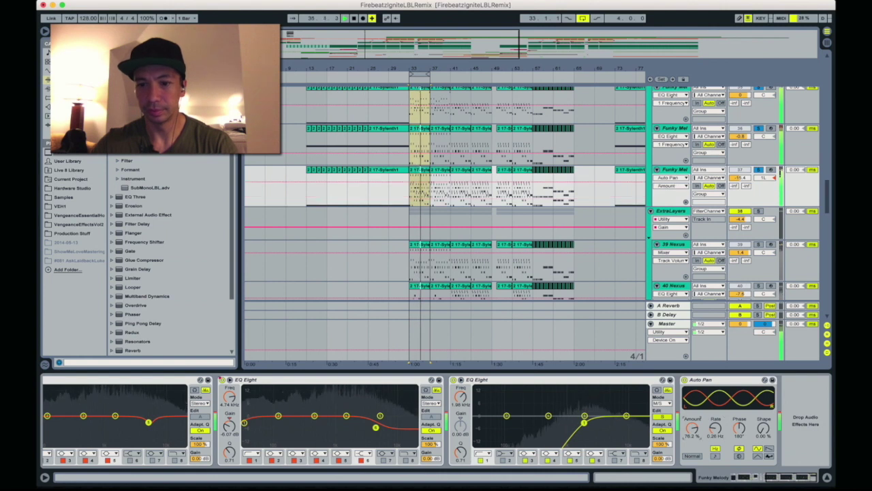
# Set band 1 of the mid/side EQ Eight on 39 Nexus to 390 Hz and pan the track to 14L
pyautogui.moveTo(162, 423); pyautogui.dragTo(220, 423)
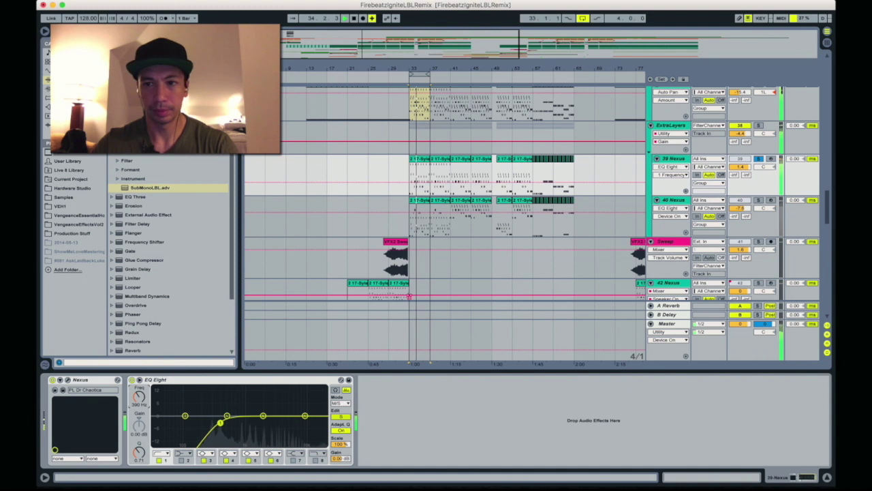
pyautogui.click(756, 166)
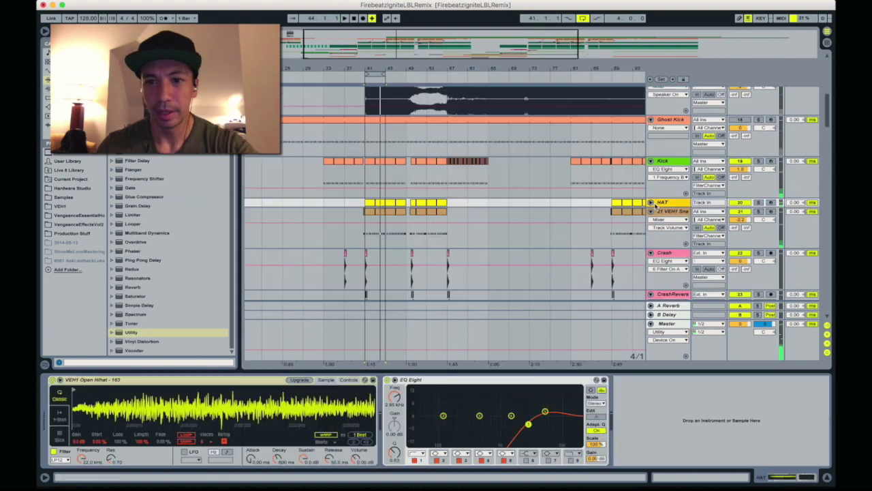
# Unfold the HAT track and pan it to 12R, and pan the VEH1 snare track 21 to 10L
pyautogui.click(650, 203)
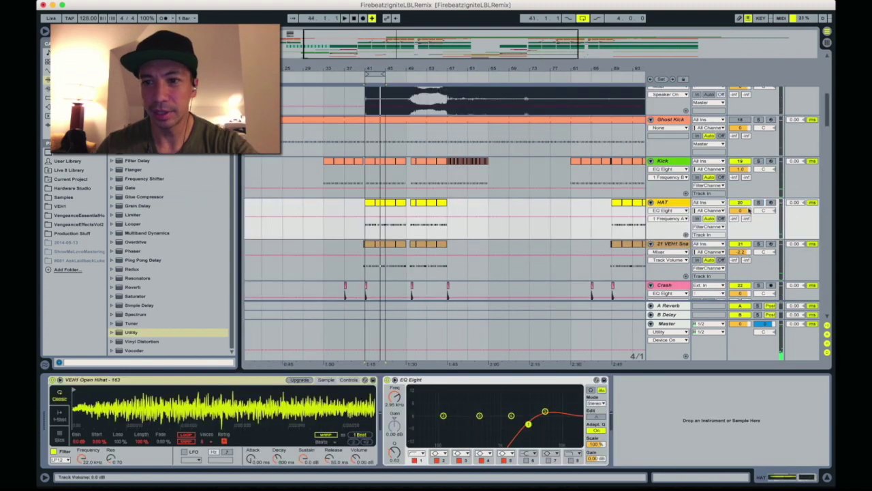
pyautogui.moveTo(756, 212); pyautogui.dragTo(756, 204)
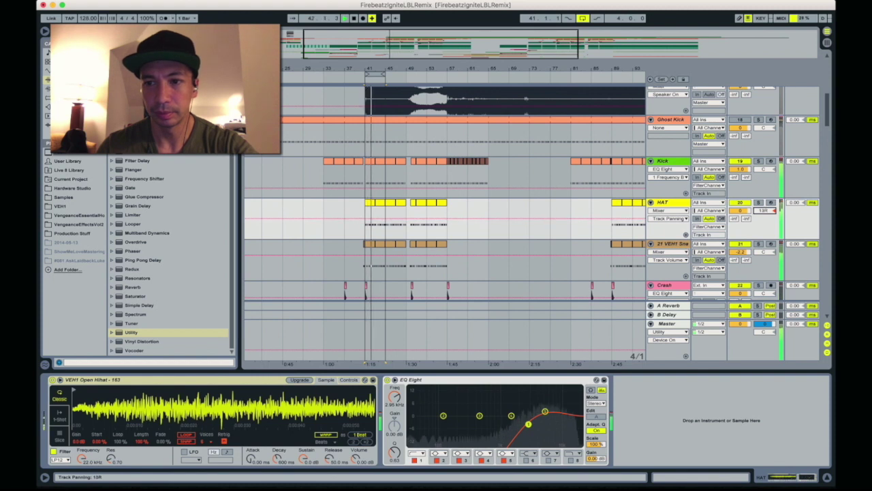
pyautogui.moveTo(764, 251); pyautogui.dragTo(764, 259)
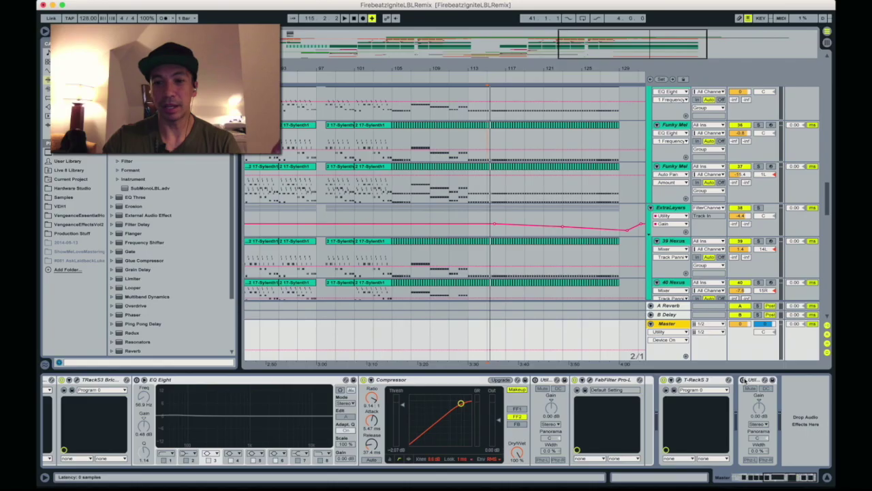
# Collapse the LeadGroup and ExtraLayers track groups
pyautogui.scroll(5, 678, 213)
pyautogui.click(652, 223)
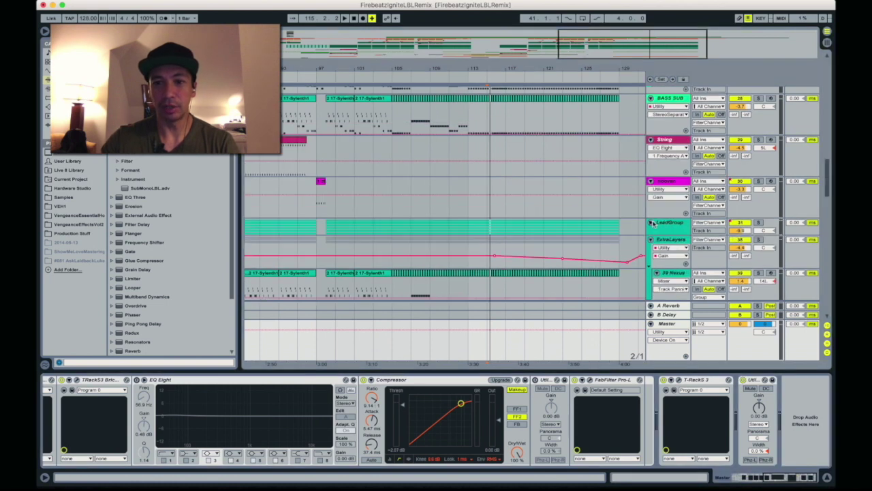
pyautogui.click(650, 240)
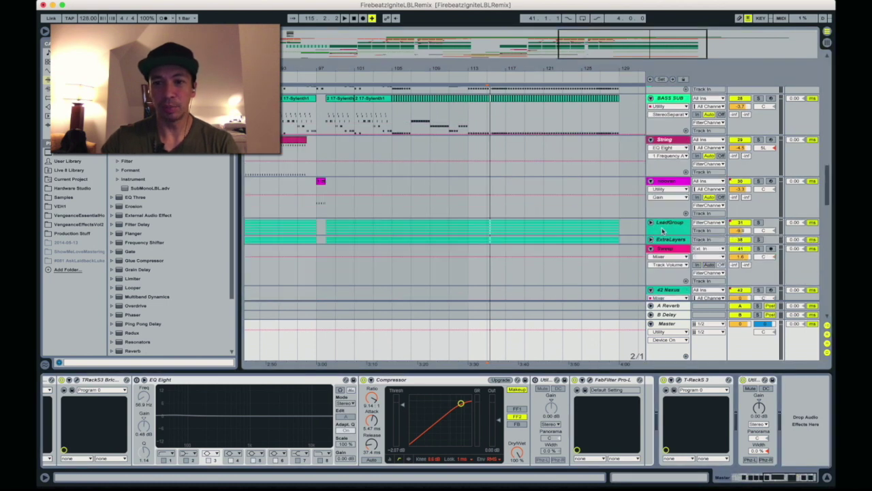
# Route the FilterChannel track's audio output to Premaster
pyautogui.scroll(10, 663, 231)
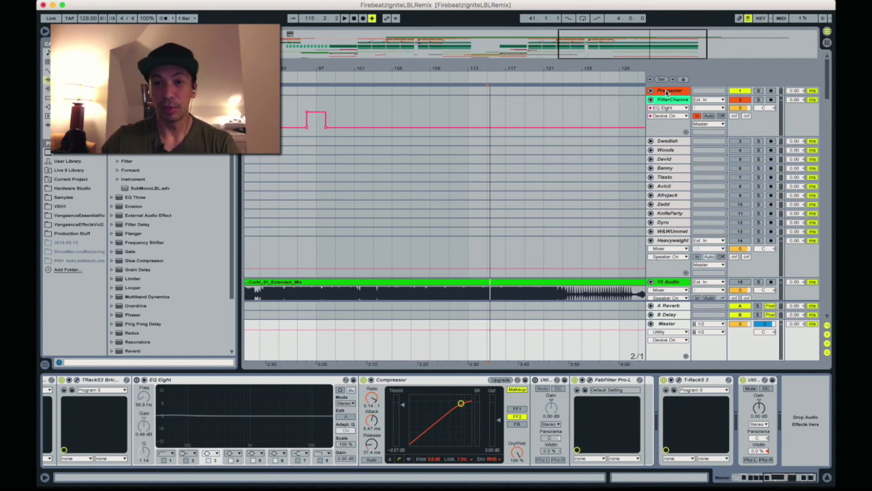
pyautogui.click(680, 125)
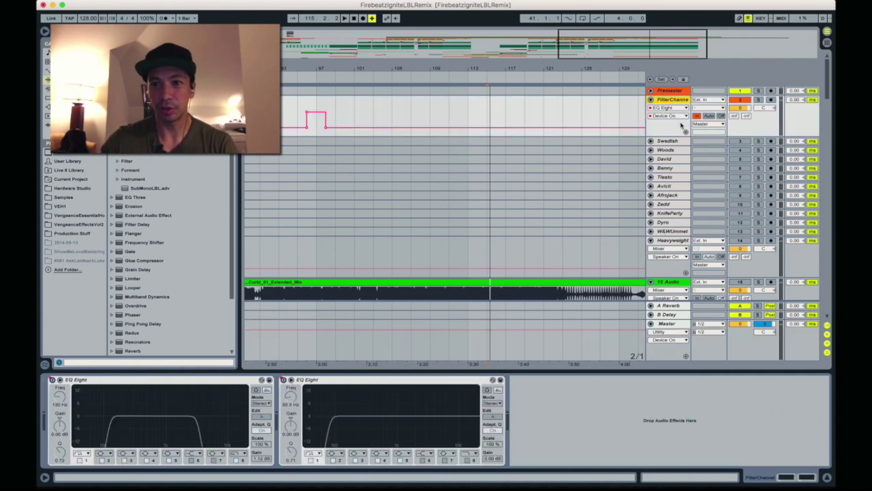
pyautogui.click(694, 124)
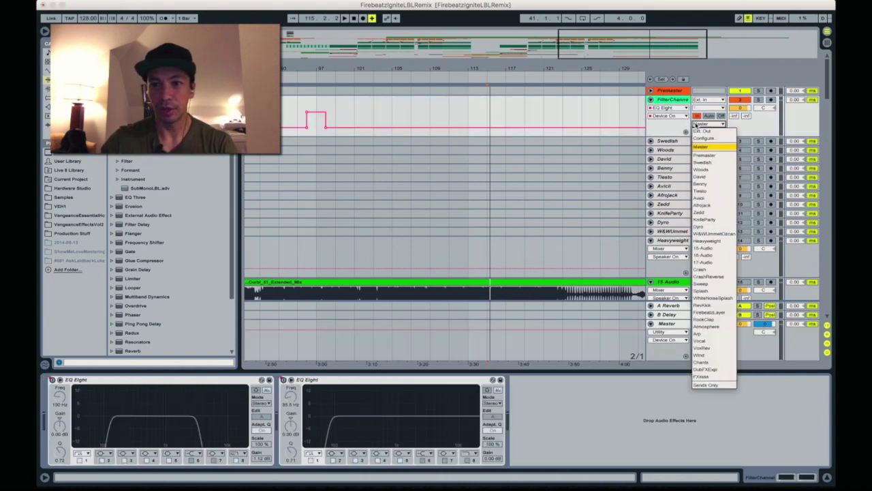
pyautogui.click(698, 155)
# Select the tracks from Wind through FXssss and route their audio outputs to Premaster
pyautogui.scroll(-15, 690, 162)
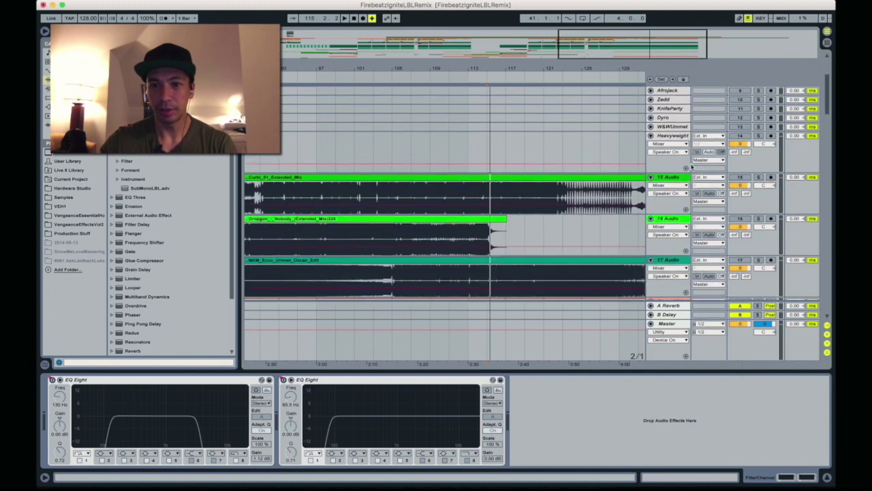
pyautogui.scroll(-4, 676, 220)
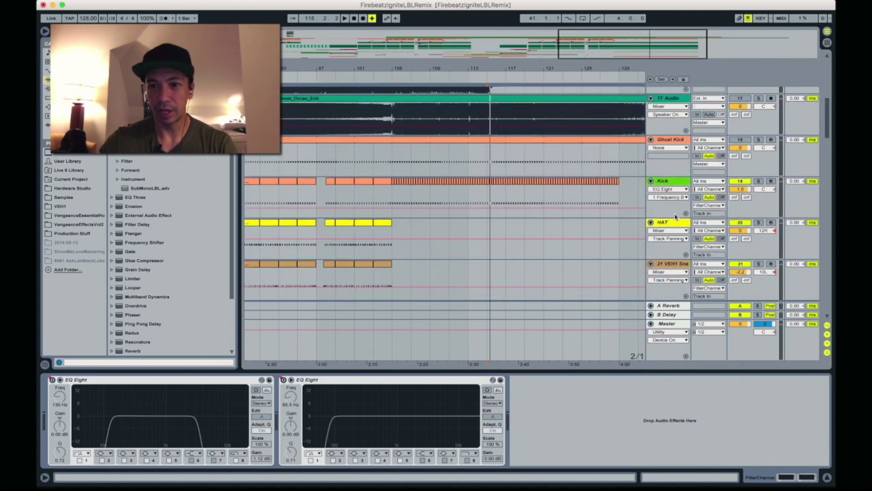
pyautogui.scroll(-1, 674, 208)
pyautogui.scroll(-6, 705, 238)
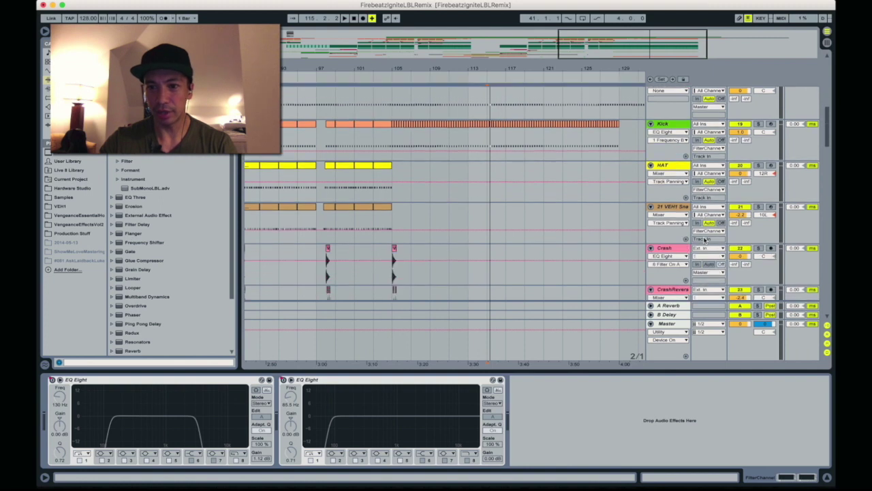
pyautogui.scroll(-10, 674, 192)
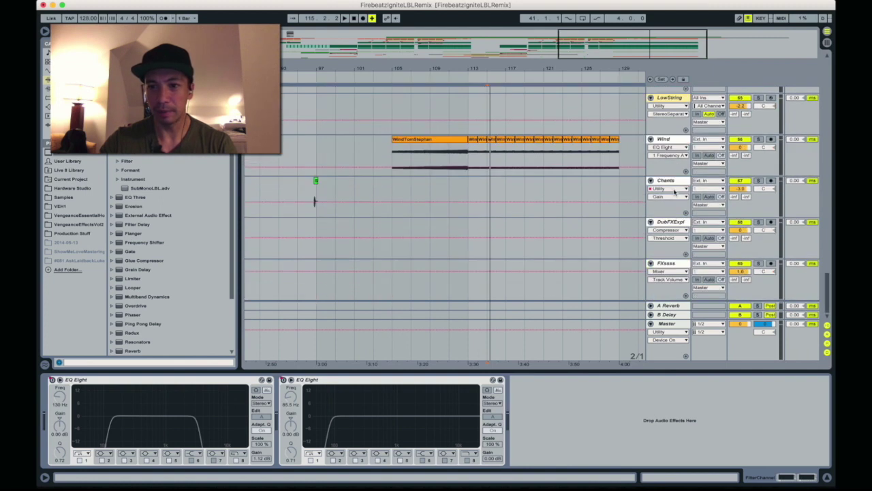
pyautogui.click(673, 141)
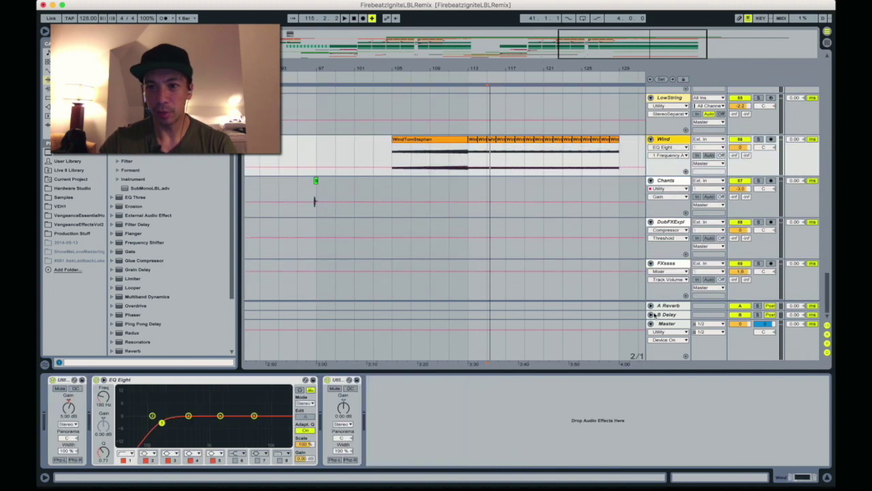
pyautogui.click(666, 263)
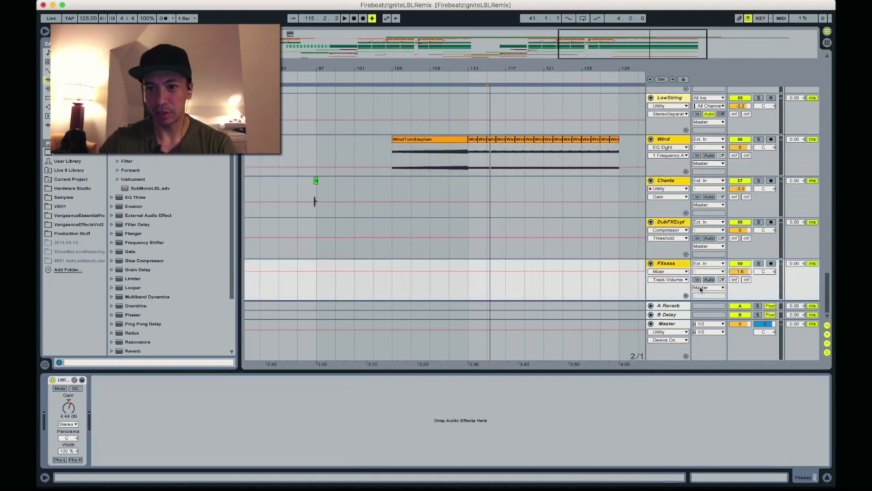
pyautogui.click(701, 289)
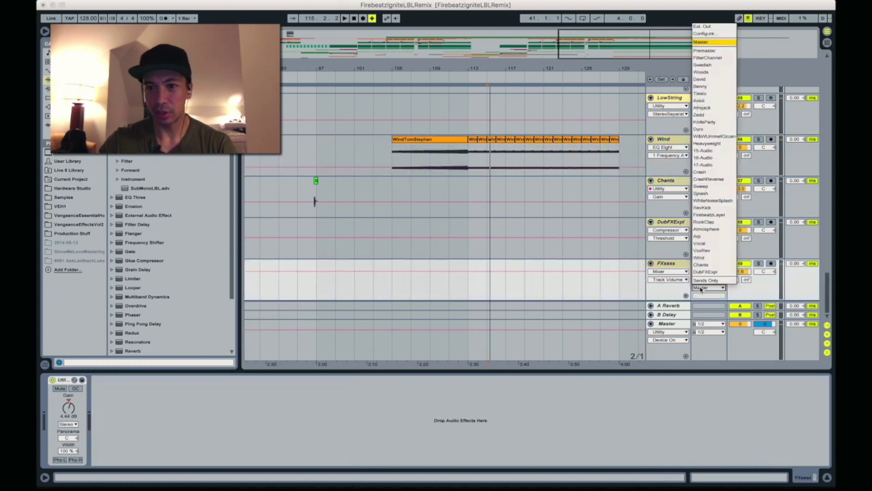
pyautogui.click(704, 50)
# Show the Master track's effect rack and set an 8-bar loop starting at bar 41
pyautogui.click(666, 323)
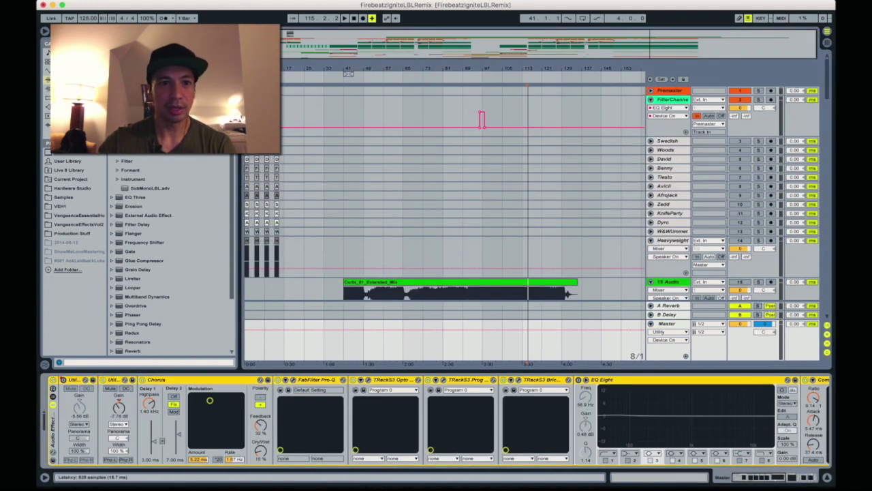
pyautogui.moveTo(346, 187); pyautogui.dragTo(358, 189)
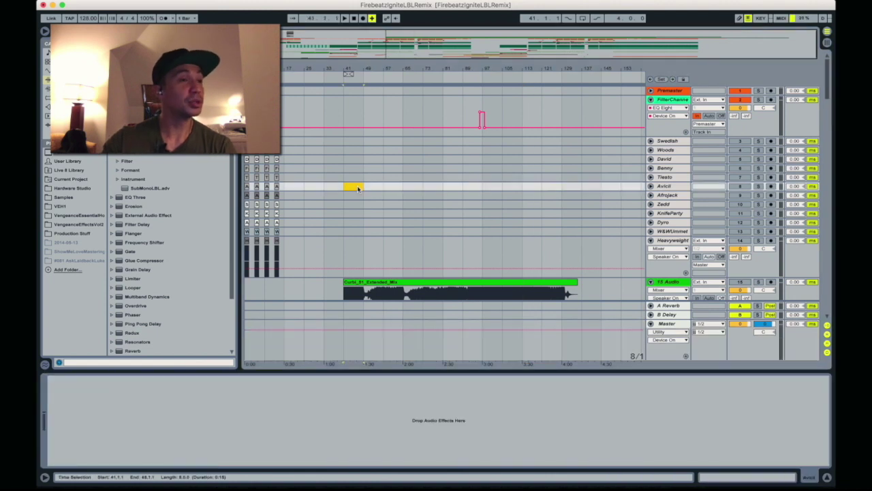
pyautogui.press('super+l')
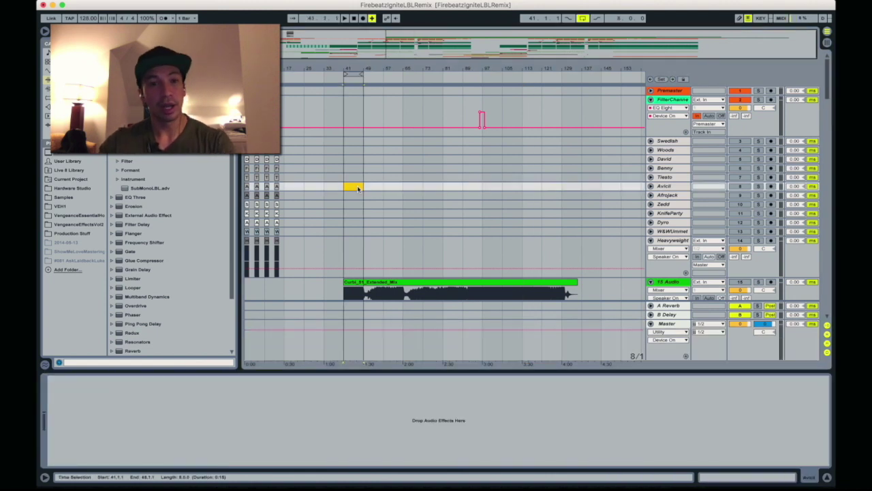
# Select the Curbi reference clip on 15 Audio and solo the 17 Audio reference track for playback
pyautogui.scroll(-5, 368, 187)
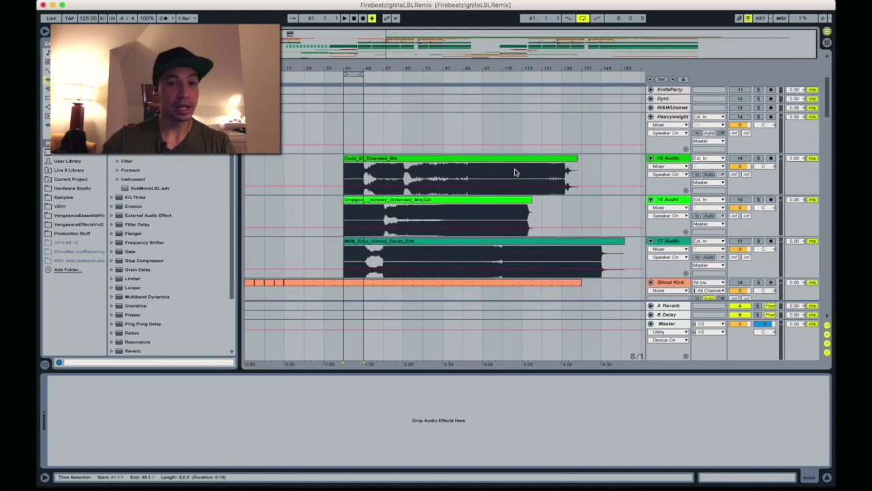
pyautogui.click(353, 158)
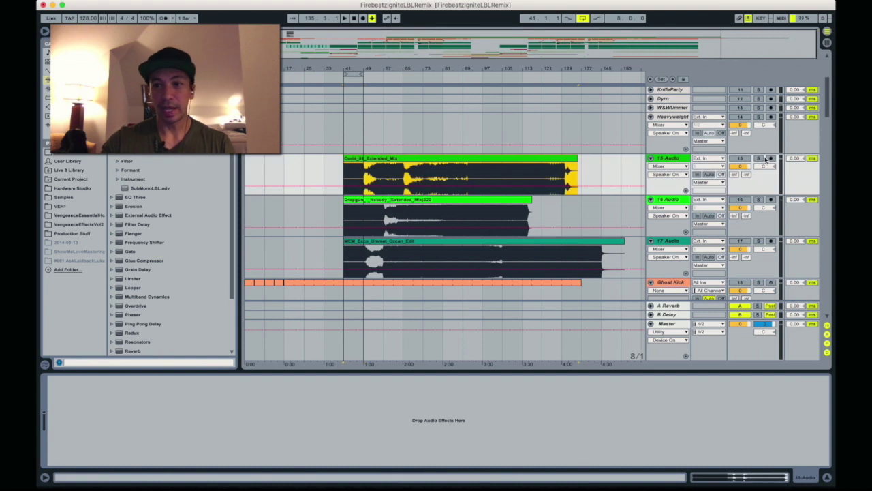
pyautogui.click(758, 241)
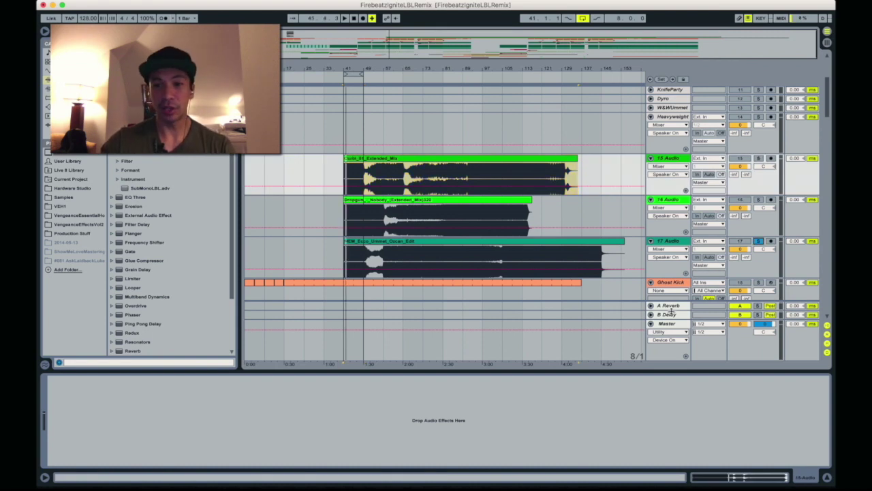
# Examine the effect chains on the Master and Premaster tracks
pyautogui.click(668, 324)
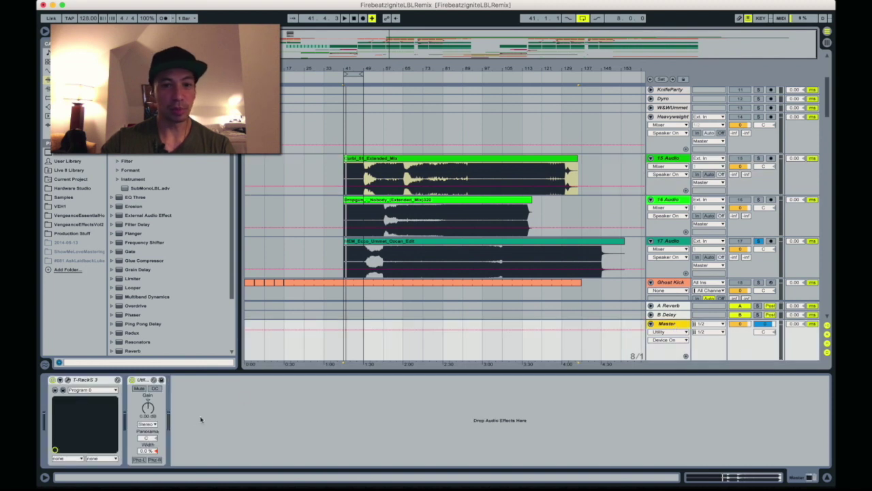
pyautogui.scroll(5, 599, 225)
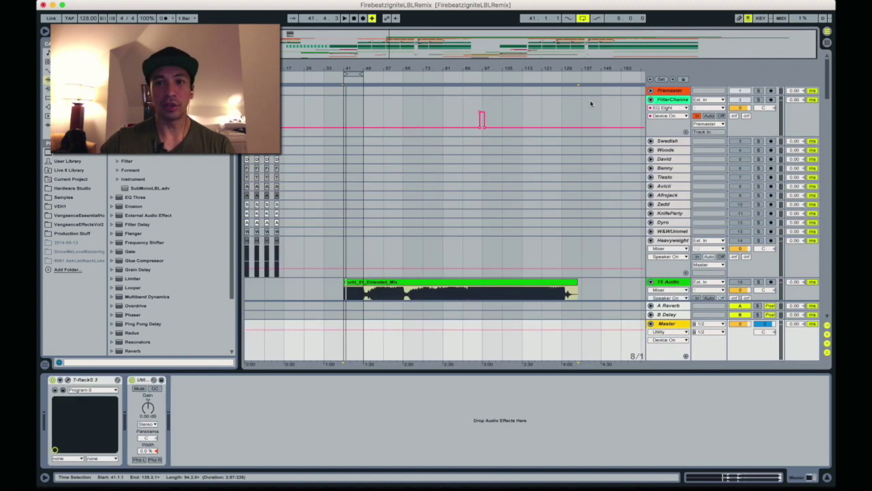
pyautogui.click(671, 90)
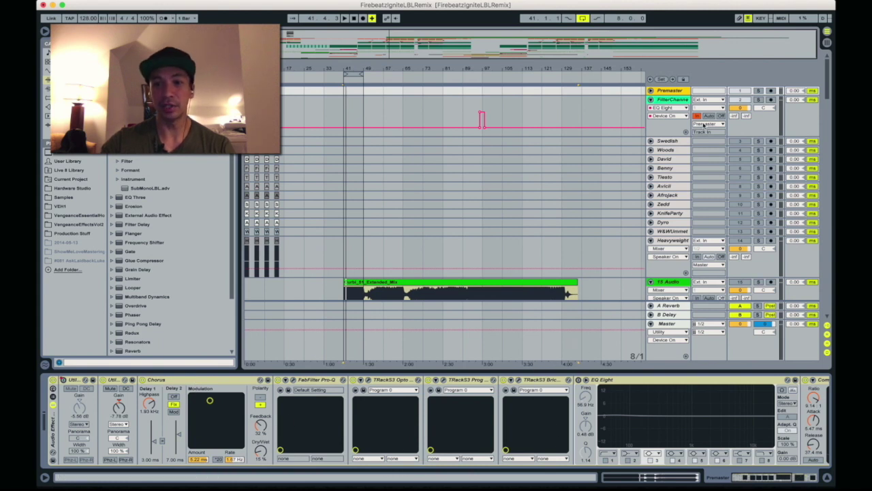
# Add an EQ Eight before the Chorus on the Premaster track and shape its band 3 to 237 Hz with 1.86 dB gain
pyautogui.click(651, 91)
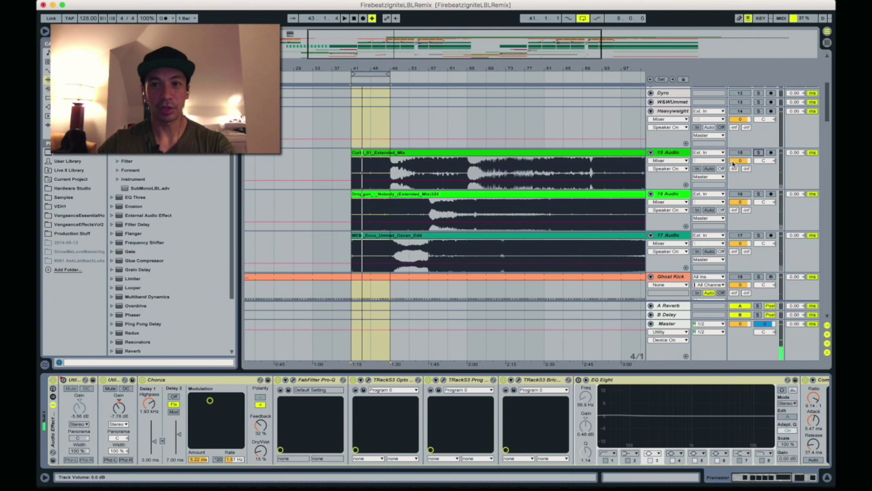
pyautogui.scroll(2, 733, 162)
pyautogui.press('Delete')
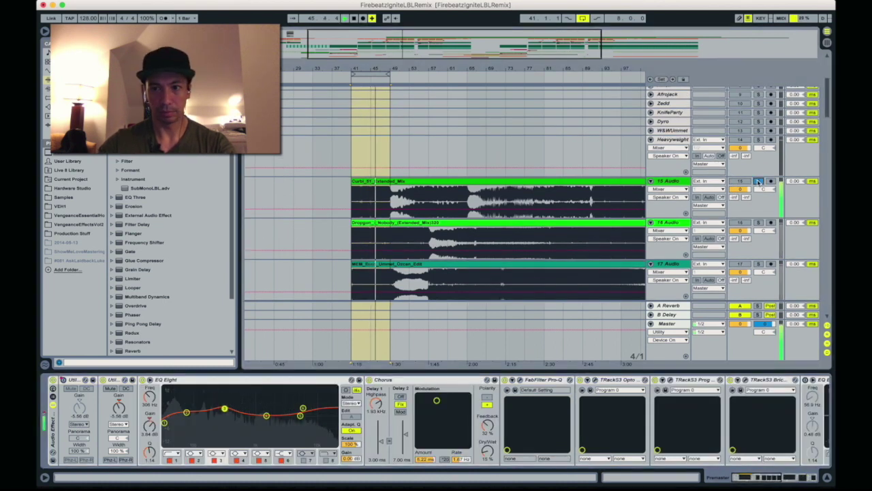
pyautogui.moveTo(225, 409); pyautogui.dragTo(218, 412)
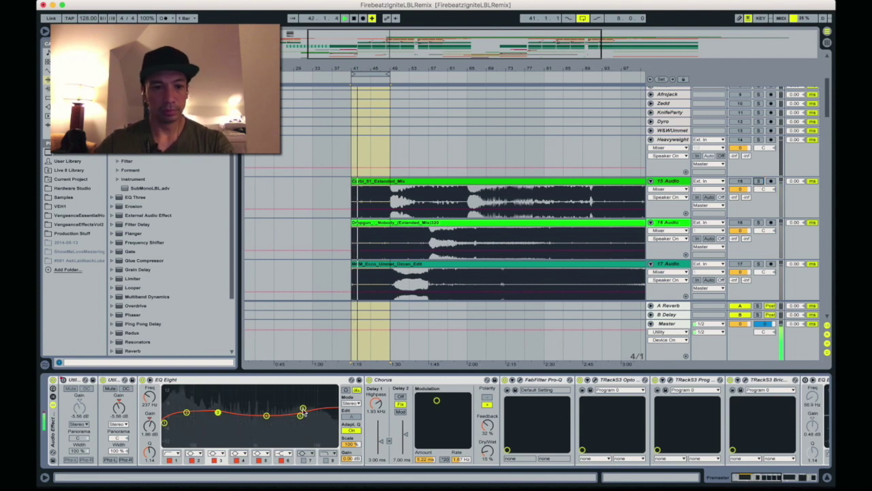
# Boost band 4 of Premaster's EQ Eight by about 4 dB slightly above 2 kHz, comparing the mix with the soloed 15 Audio reference
pyautogui.moveTo(266, 416); pyautogui.dragTo(272, 407)
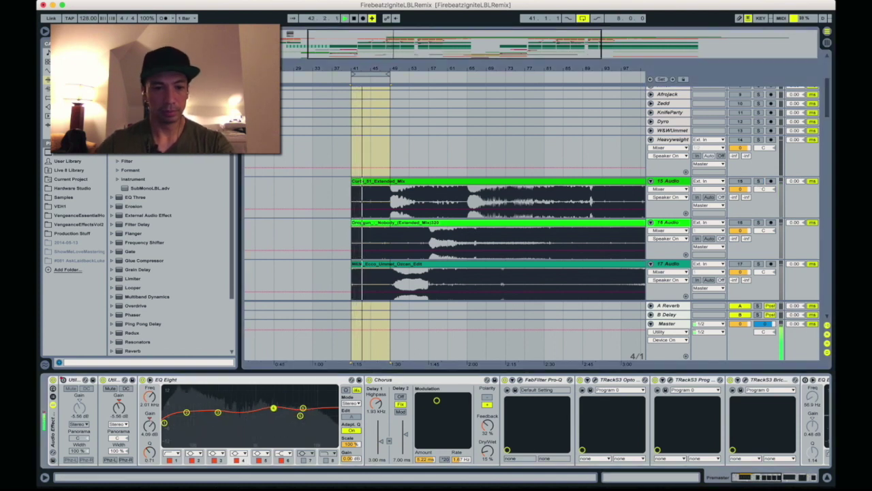
pyautogui.click(757, 181)
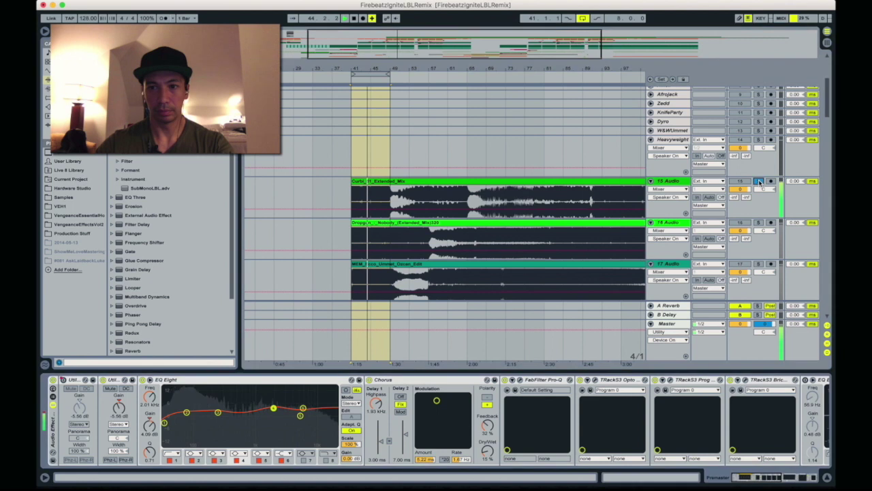
pyautogui.click(273, 409)
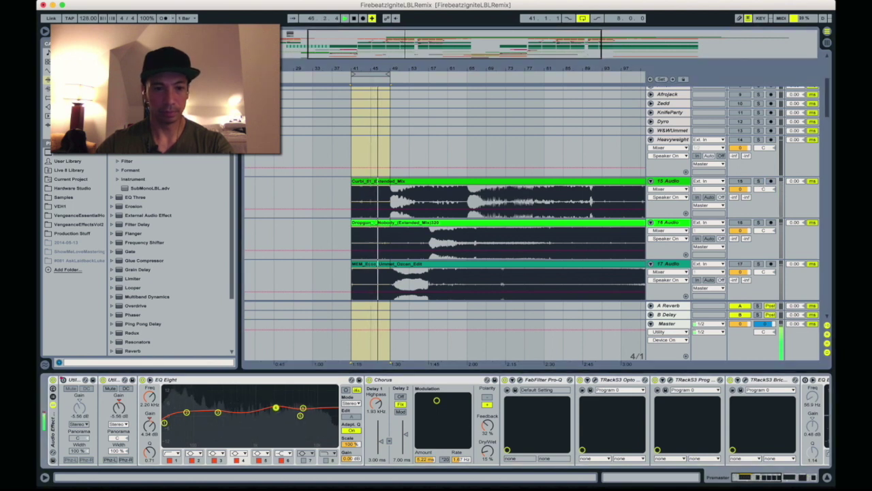
pyautogui.press('space')
# Append an EQ Eight to the Kick track, boost its band 4 by 3.10 dB at 1.08 kHz, and compare with the 16 Audio reference
pyautogui.scroll(-5, 648, 158)
pyautogui.click(669, 138)
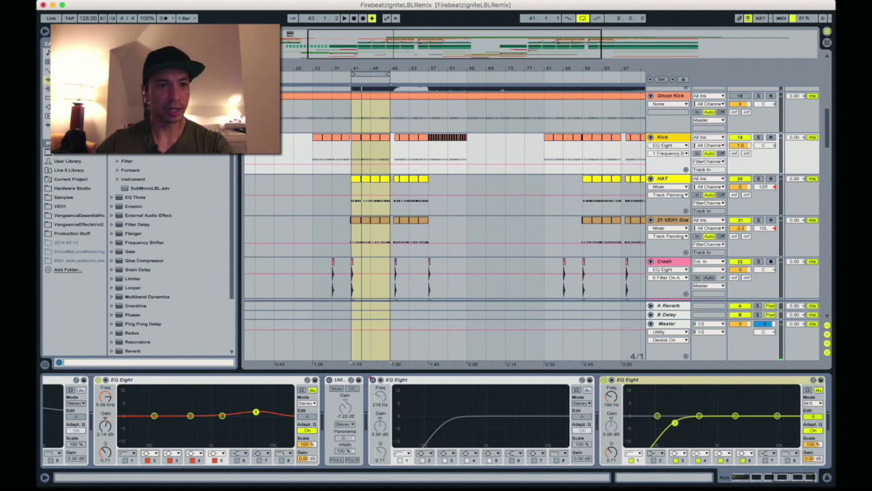
pyautogui.press('Right')
pyautogui.press('space')
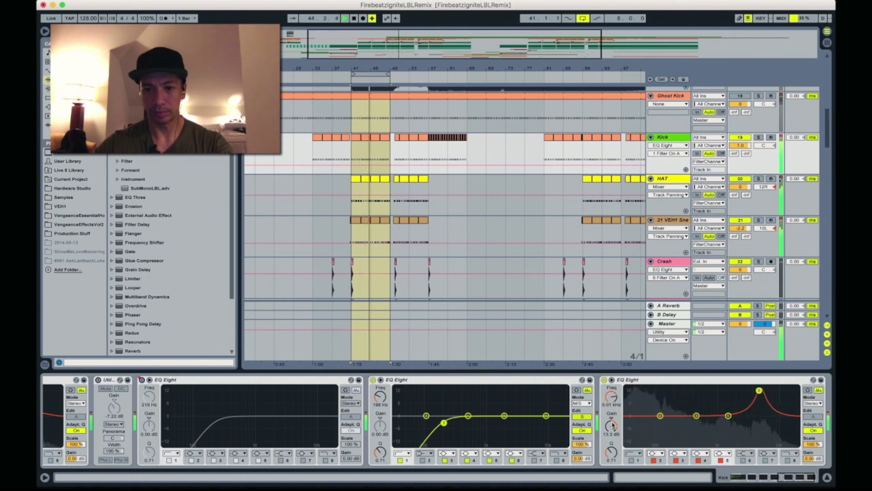
pyautogui.scroll(5, 760, 157)
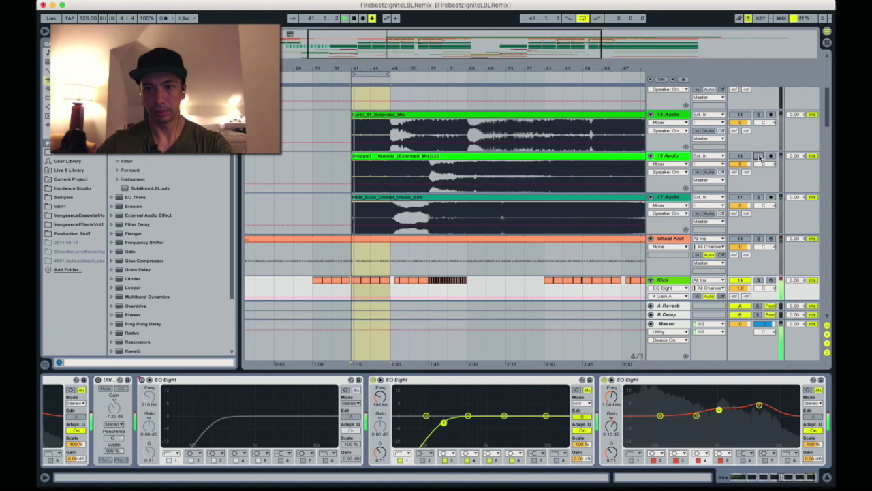
pyautogui.click(758, 156)
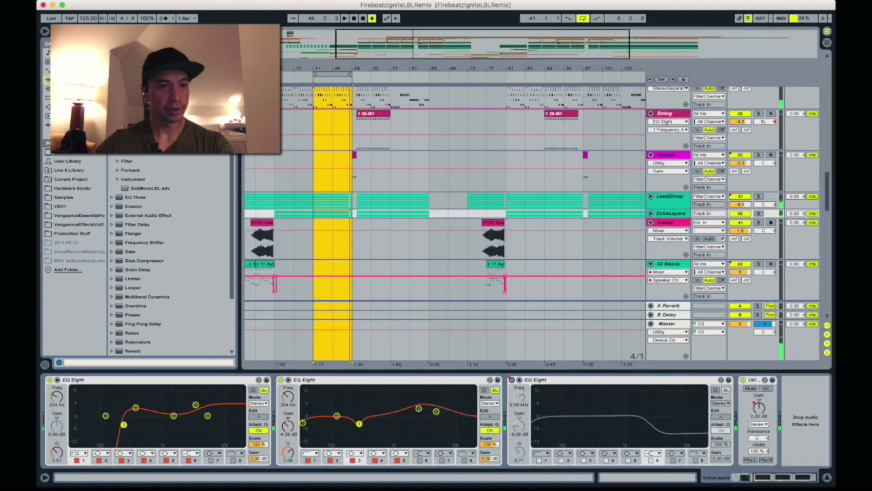
# Append an EQ Eight to the ExtraLayers group, boost its highs by about 3.10 dB, and compare with the 17 Audio reference
pyautogui.click(748, 434)
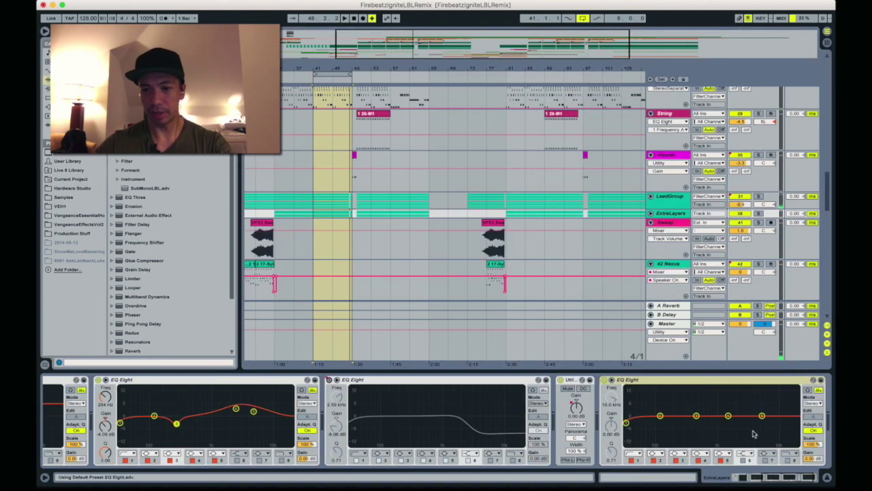
pyautogui.press('space')
pyautogui.moveTo(762, 416)
pyautogui.mouseDown()
pyautogui.moveTo(749, 411)
pyautogui.moveTo(773, 409)
pyautogui.mouseUp()
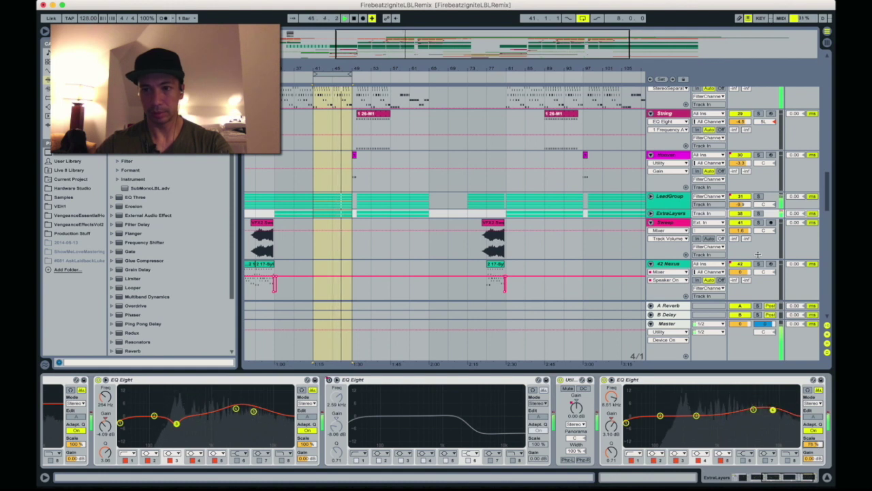
pyautogui.scroll(10, 764, 245)
pyautogui.scroll(2, 763, 245)
pyautogui.click(758, 178)
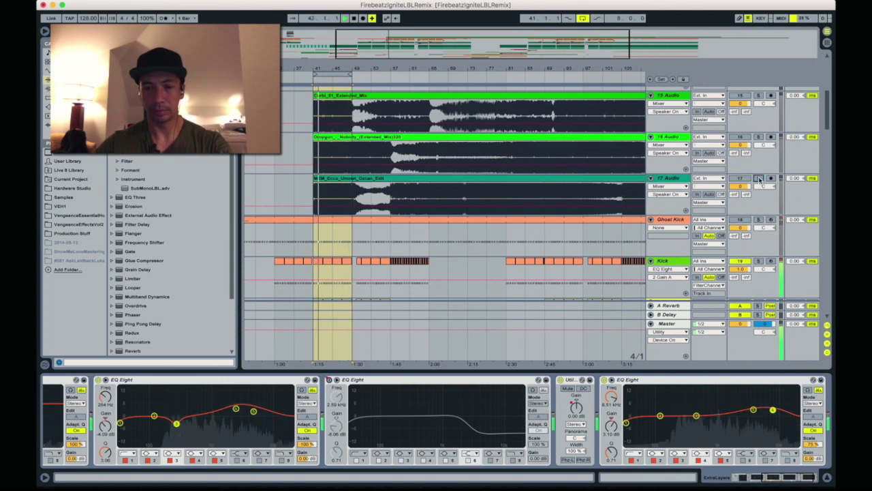
# Insert a second EQ Eight before Premaster's Chorus and boost its band 2 near 49 Hz with a Q of 1.65
pyautogui.scroll(5, 761, 179)
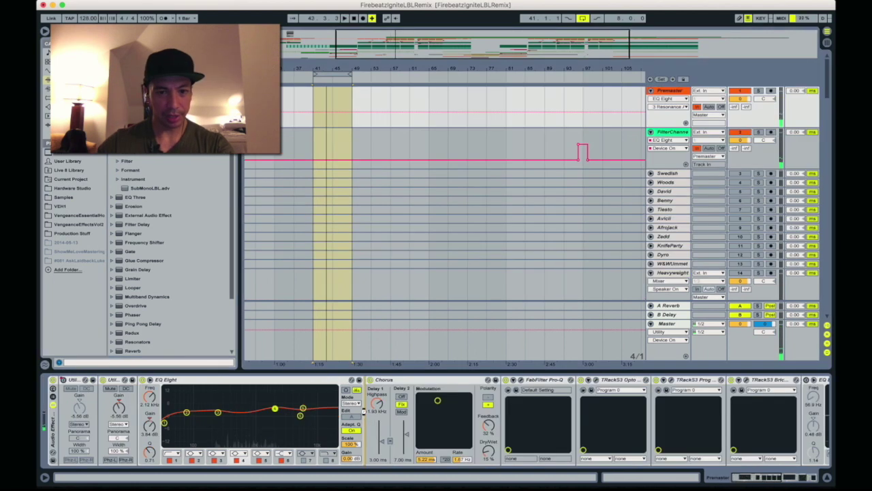
pyautogui.moveTo(364, 411); pyautogui.dragTo(366, 410)
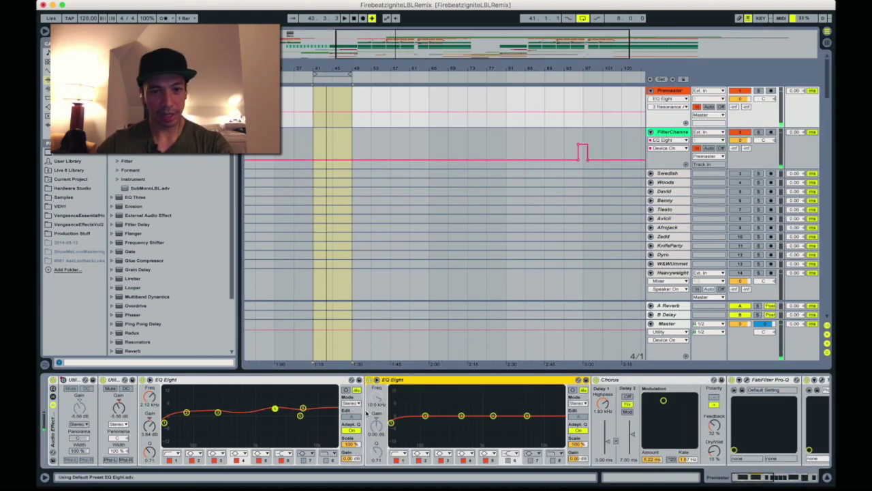
pyautogui.click(424, 416)
pyautogui.moveTo(375, 452); pyautogui.dragTo(375, 442)
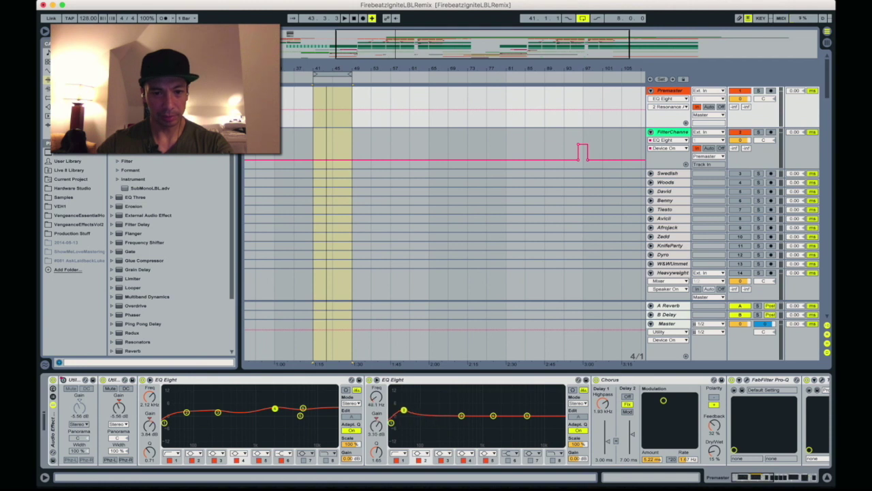
# Refine the second Premaster EQ Eight during playback by raising band 2's low boost and shifting the upper-mid band higher in frequency
pyautogui.press('space')
pyautogui.moveTo(402, 411); pyautogui.dragTo(416, 405)
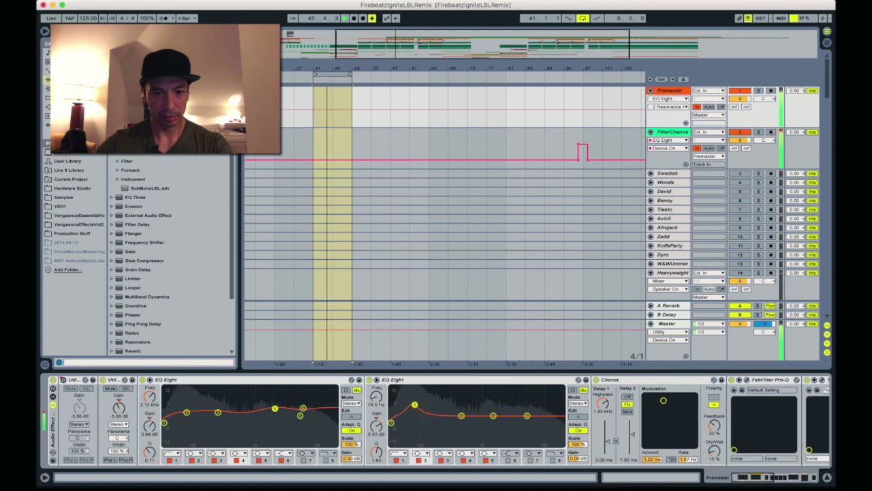
pyautogui.moveTo(415, 404); pyautogui.dragTo(402, 402)
pyautogui.moveTo(493, 415); pyautogui.dragTo(517, 418)
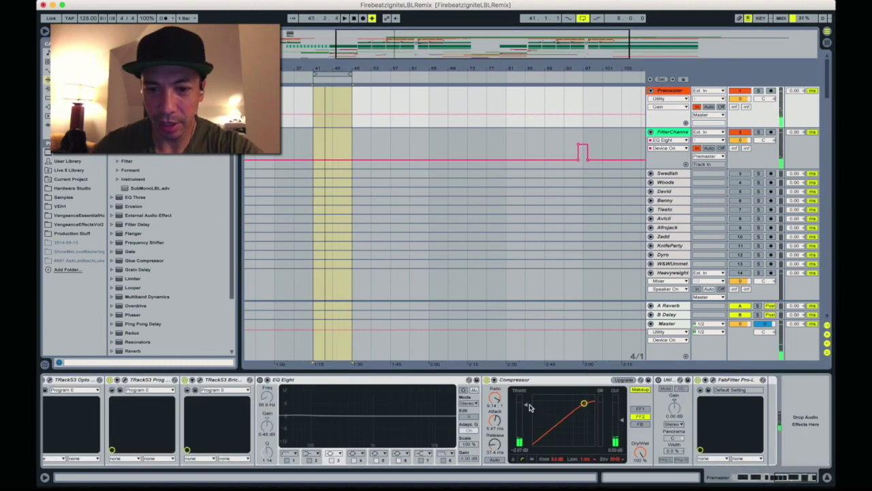
# Lower the Premaster Compressor's threshold and set the Utility after it to 100% width and 2.22 dB gain
pyautogui.moveTo(530, 408); pyautogui.dragTo(529, 411)
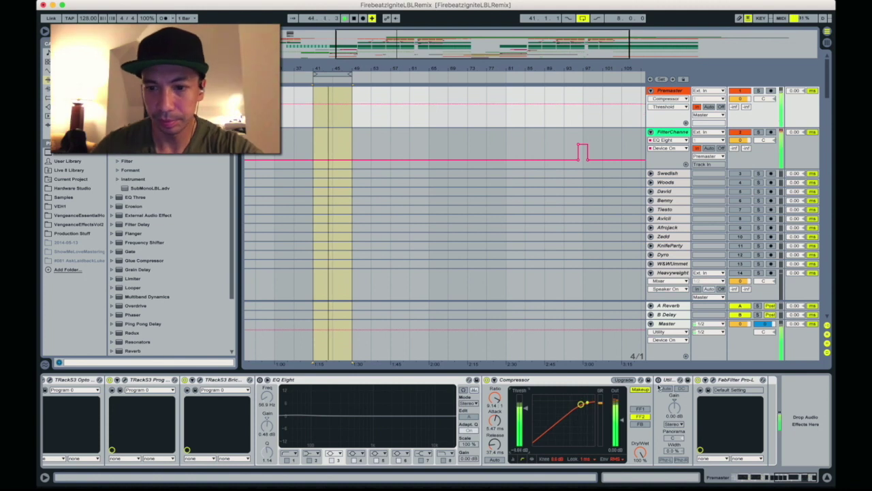
pyautogui.click(672, 450)
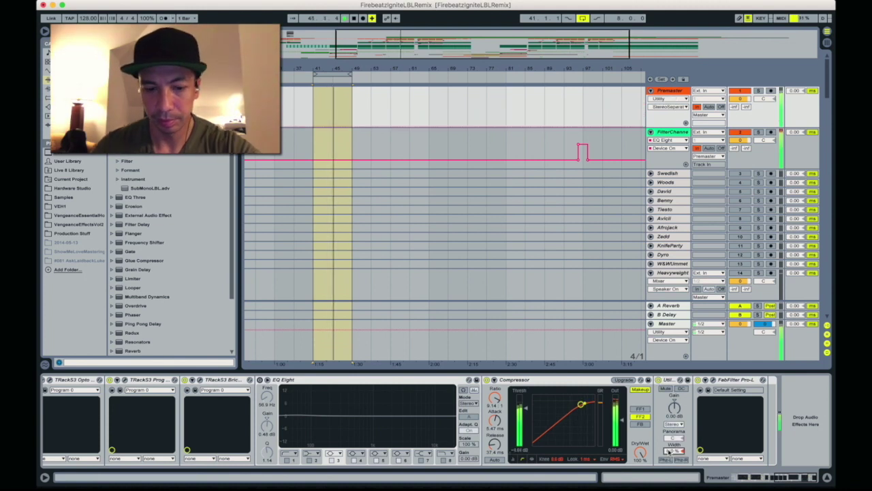
pyautogui.click(674, 416)
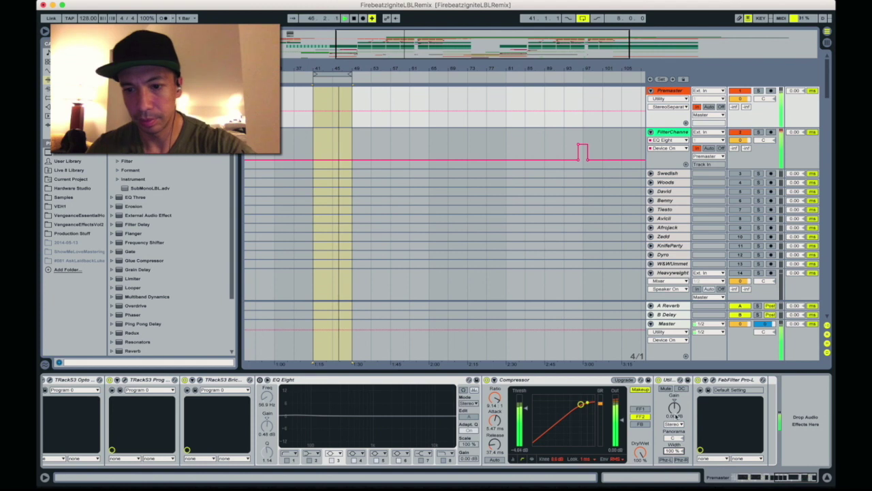
pyautogui.click(675, 415)
pyautogui.moveTo(674, 415)
pyautogui.mouseDown()
pyautogui.moveTo(674, 405)
pyautogui.moveTo(675, 413)
pyautogui.mouseUp()
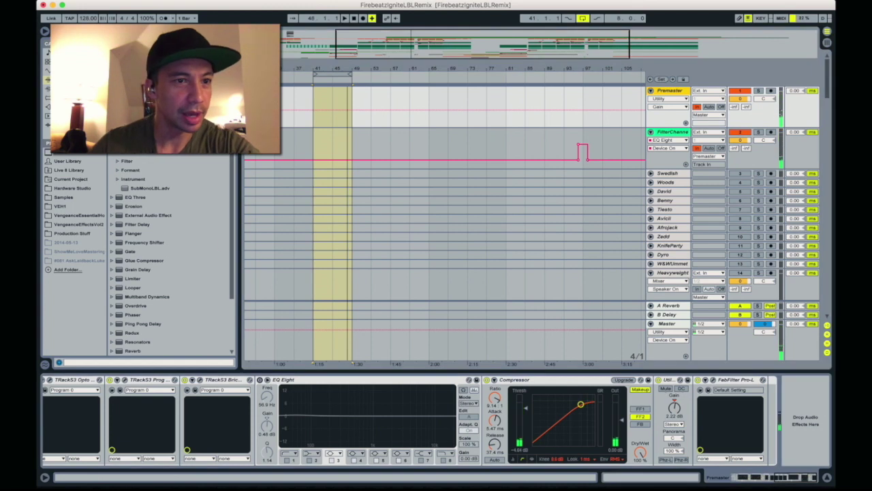
# Find the iZotope Ozone 7 Exciter plug-in and insert it before the Compressor on the Premaster track
pyautogui.scroll(-10, 167, 158)
pyautogui.scroll(5, 163, 159)
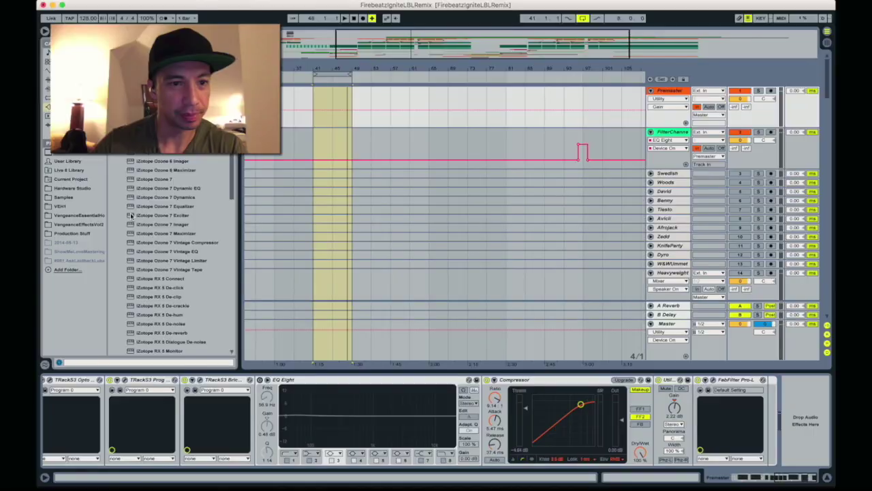
pyautogui.click(137, 217)
pyautogui.moveTo(137, 217)
pyautogui.mouseDown()
pyautogui.moveTo(420, 358)
pyautogui.moveTo(656, 408)
pyautogui.mouseUp()
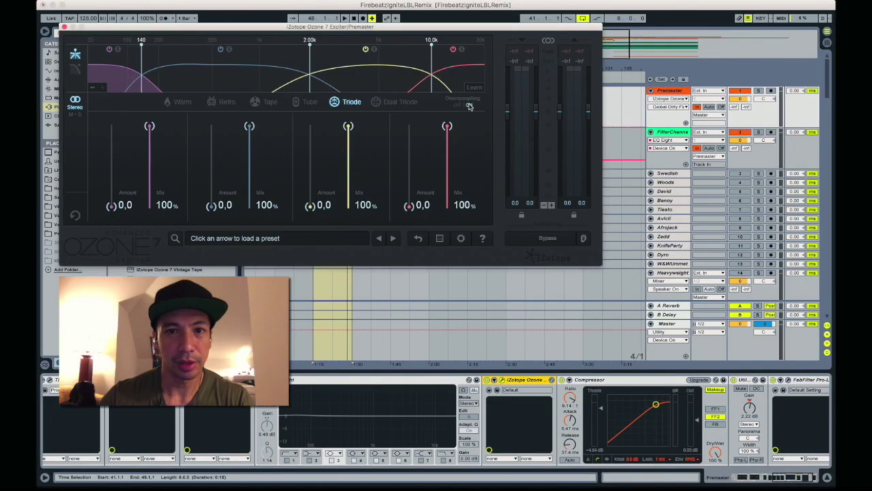
# Set the Exciter to Dual Triode with an amount of 5.5 on the highest band and 5.8 on the third band
pyautogui.click(393, 101)
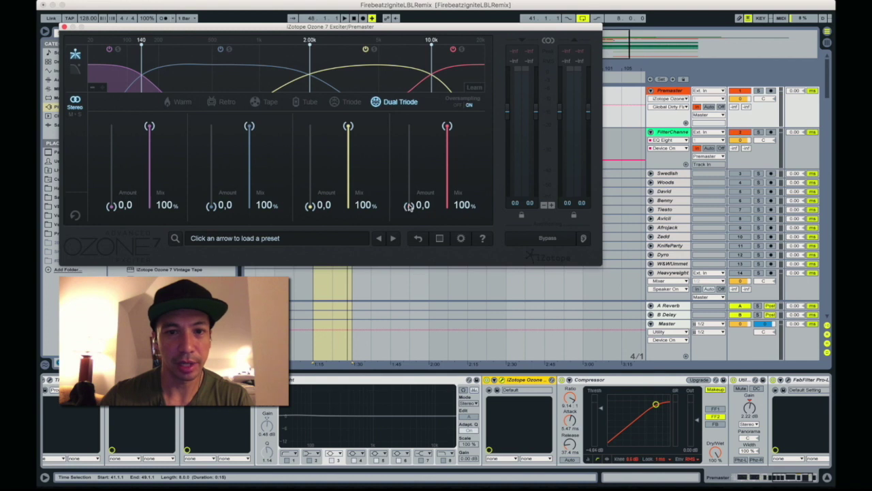
pyautogui.moveTo(409, 206); pyautogui.dragTo(408, 179)
pyautogui.press('space')
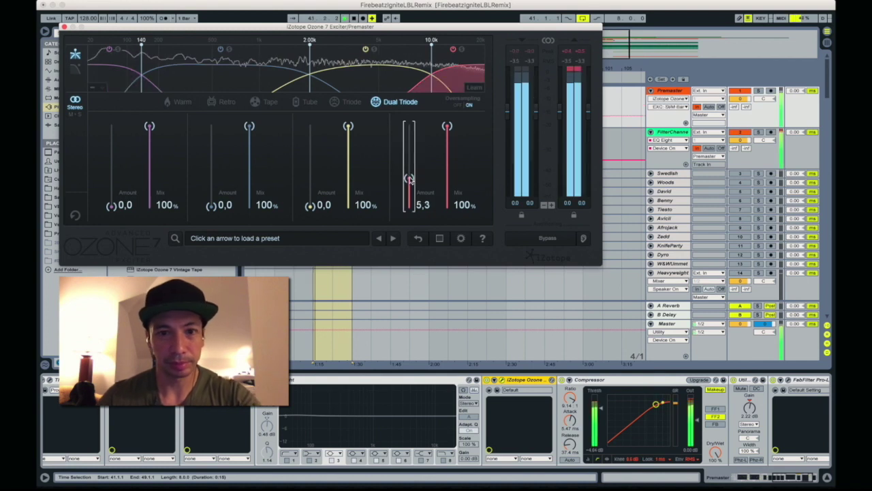
pyautogui.moveTo(409, 179)
pyautogui.mouseDown()
pyautogui.moveTo(410, 132)
pyautogui.moveTo(410, 177)
pyautogui.mouseUp()
pyautogui.moveTo(310, 206); pyautogui.dragTo(310, 170)
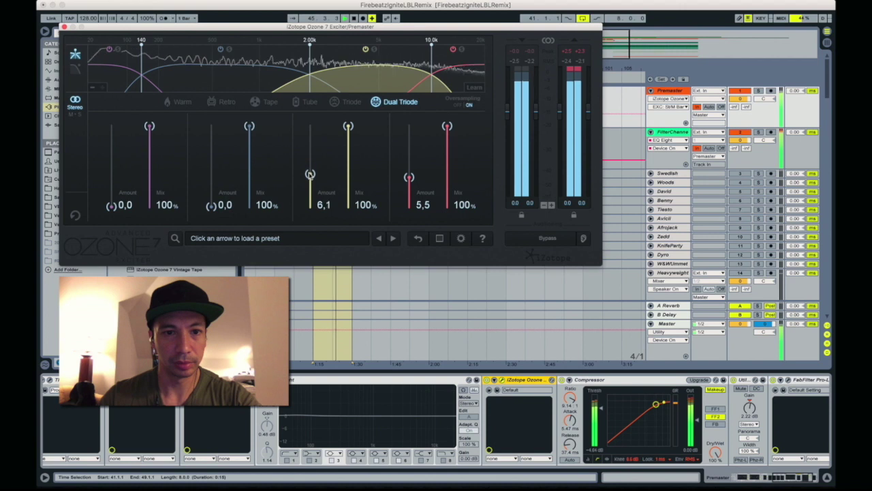
pyautogui.press('super+z')
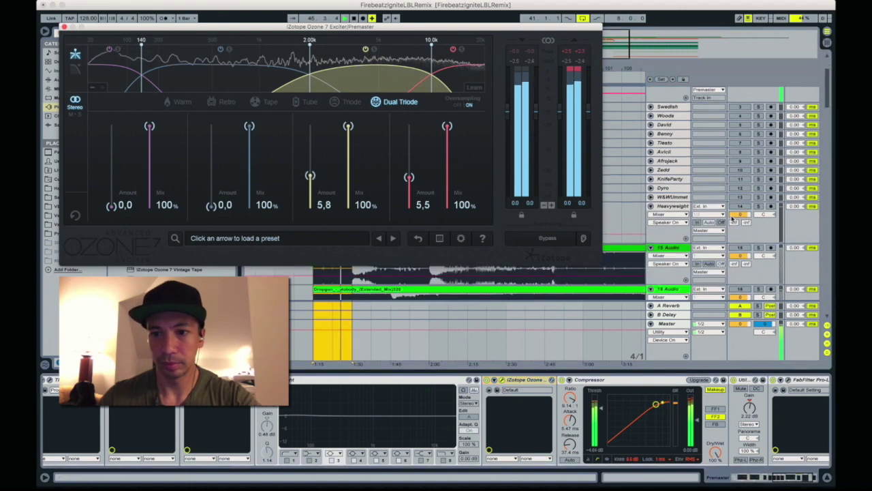
# Increase the Exciter's highest-band amount and move its upper crossover to 9.50 kHz, comparing the mix with the 15 Audio reference
pyautogui.click(758, 249)
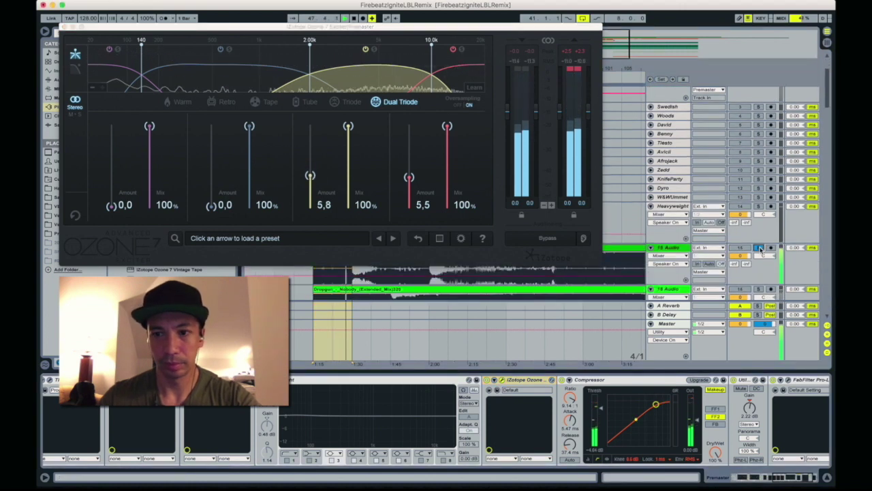
pyautogui.click(409, 178)
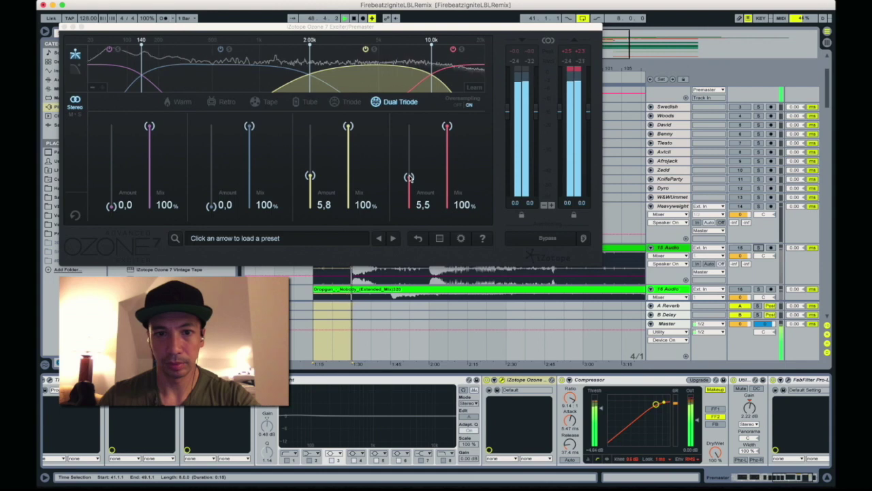
pyautogui.moveTo(409, 177); pyautogui.dragTo(400, 117)
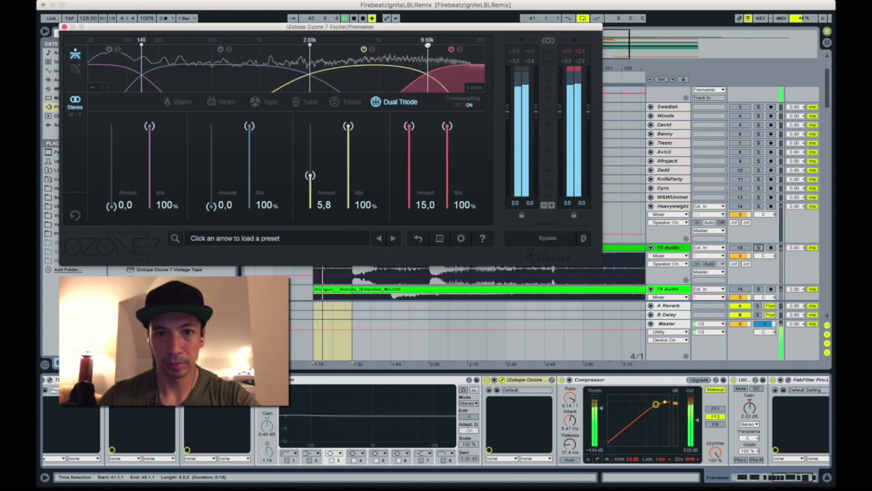
pyautogui.moveTo(409, 158); pyautogui.dragTo(409, 162)
pyautogui.click(758, 248)
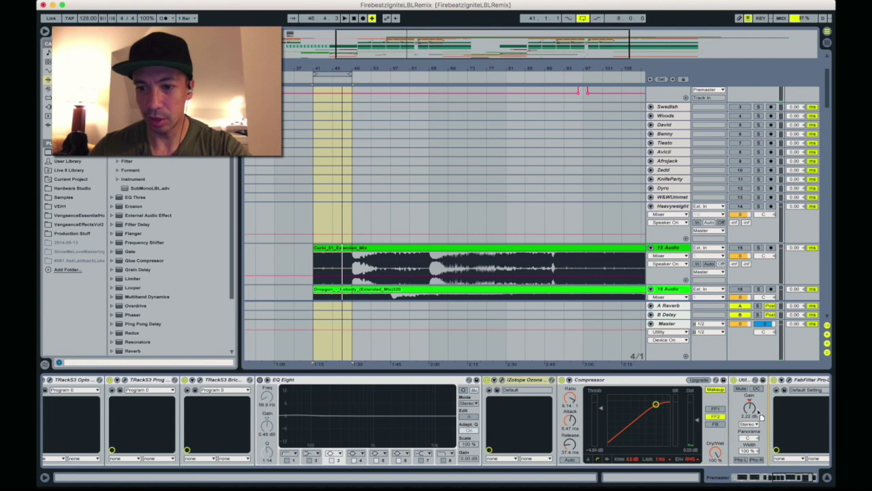
# Insert an EQ Eight before FabFilter Pro-L on Premaster, boost band 4 by 1.19 dB at 4.49 kHz, and solo 15 Audio to compare
pyautogui.press('Return')
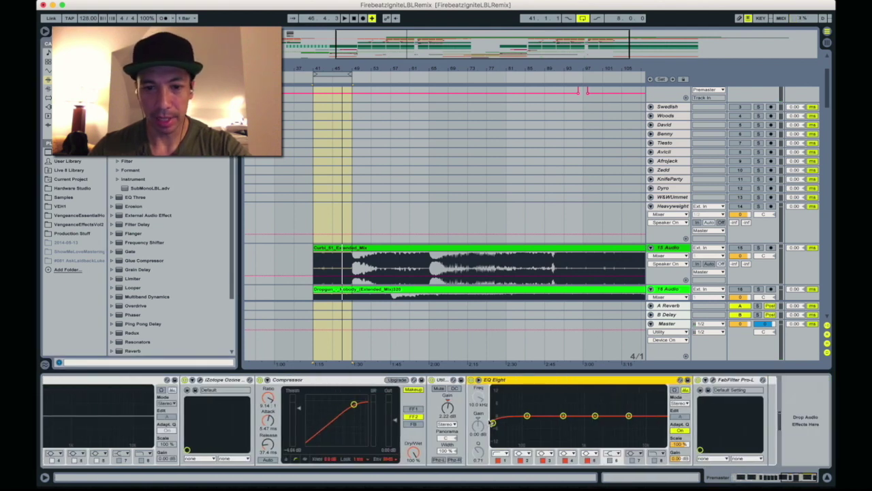
pyautogui.click(595, 416)
pyautogui.press('space')
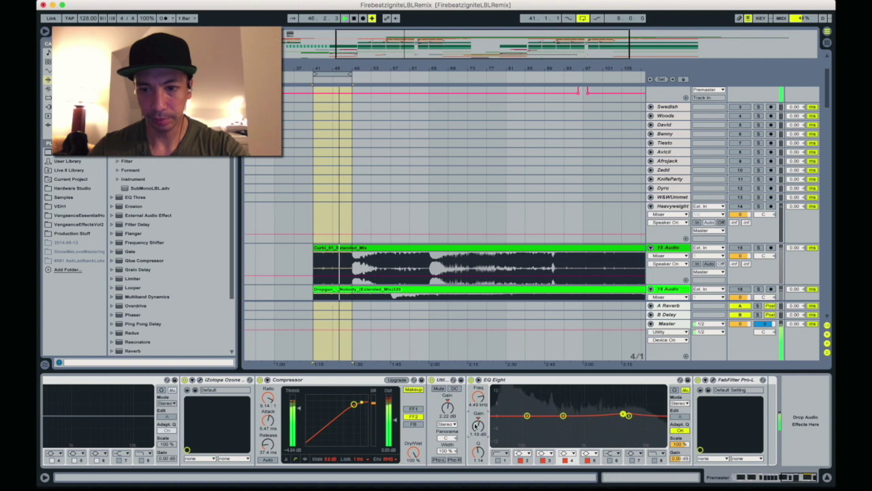
pyautogui.click(759, 248)
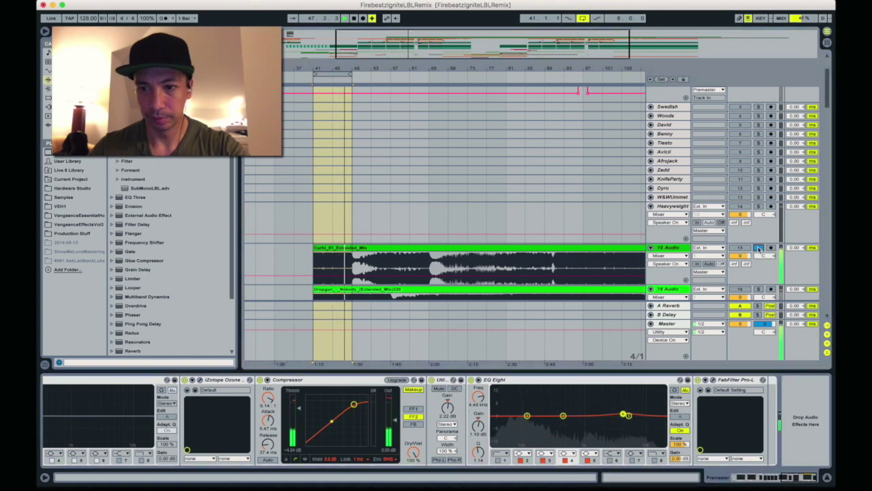
# Compare the mix with the 15 Audio and 16 Audio reference tracks by soloing them alternately, adjusting the listening volume
pyautogui.click(759, 248)
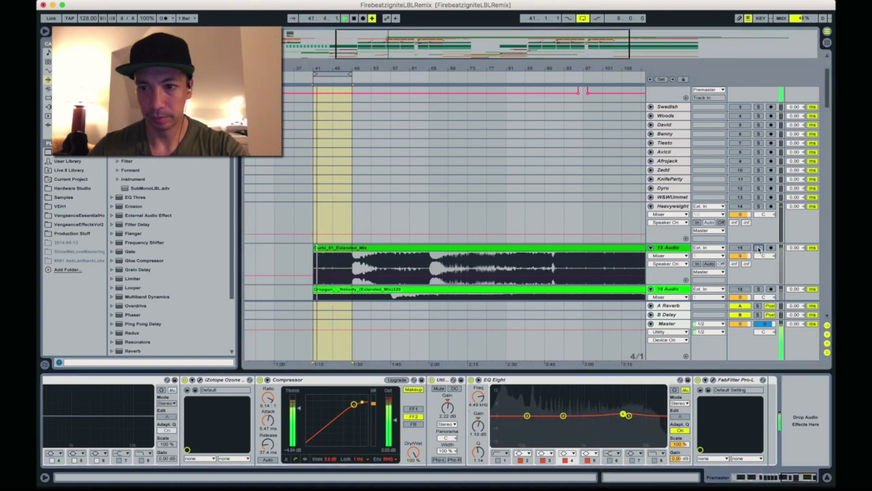
pyautogui.click(759, 248)
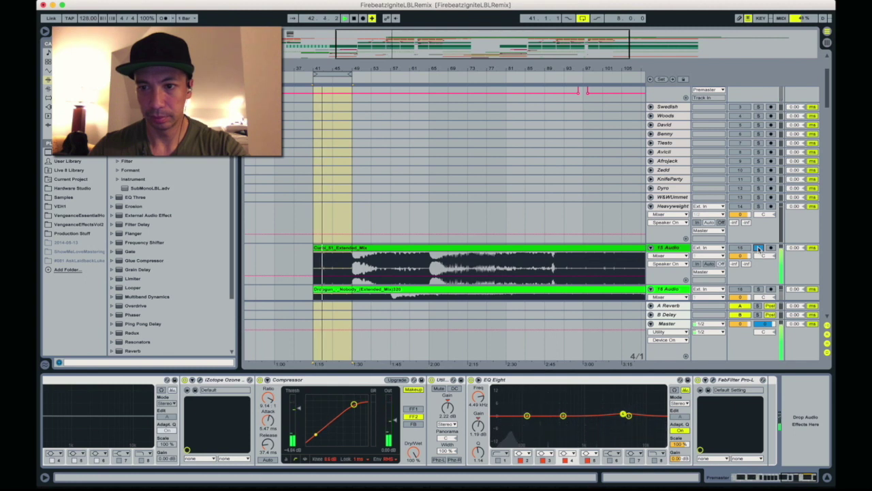
pyautogui.click(759, 248)
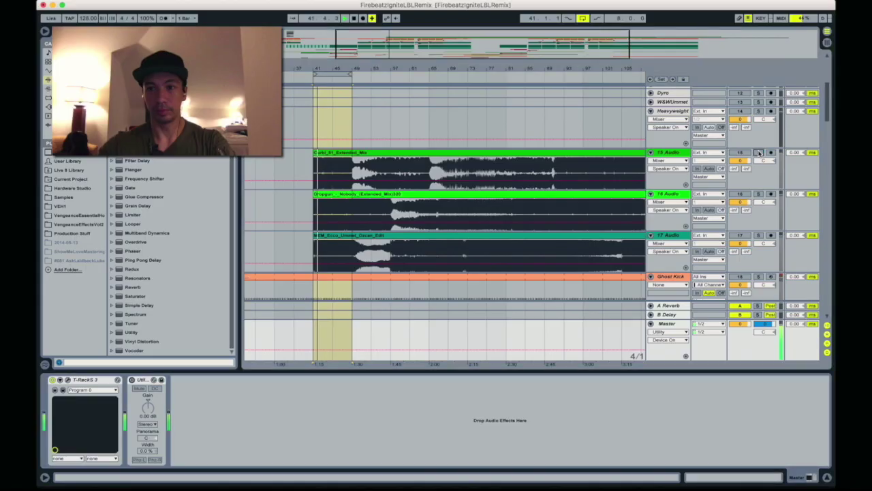
pyautogui.click(758, 153)
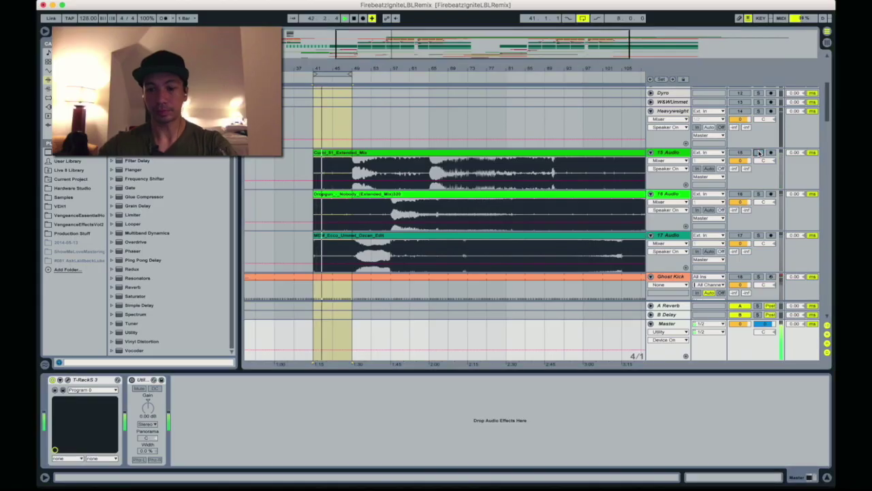
pyautogui.press('XF86AudioLowerVolume')
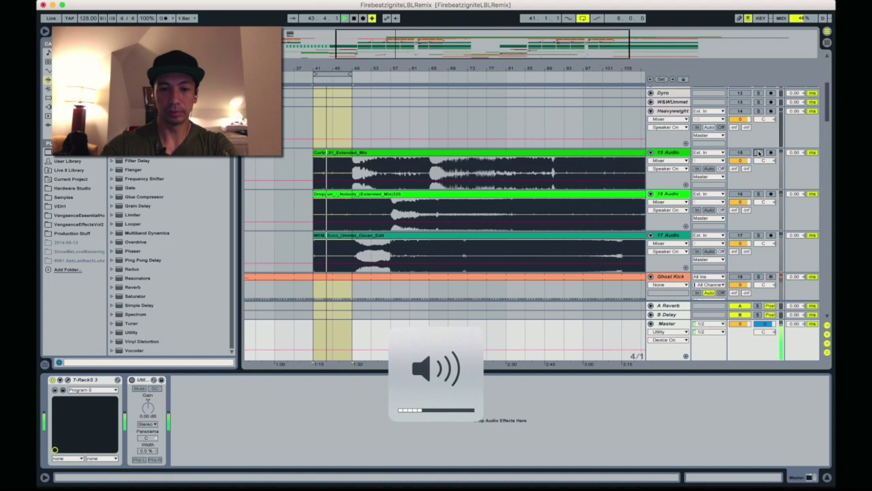
pyautogui.click(758, 194)
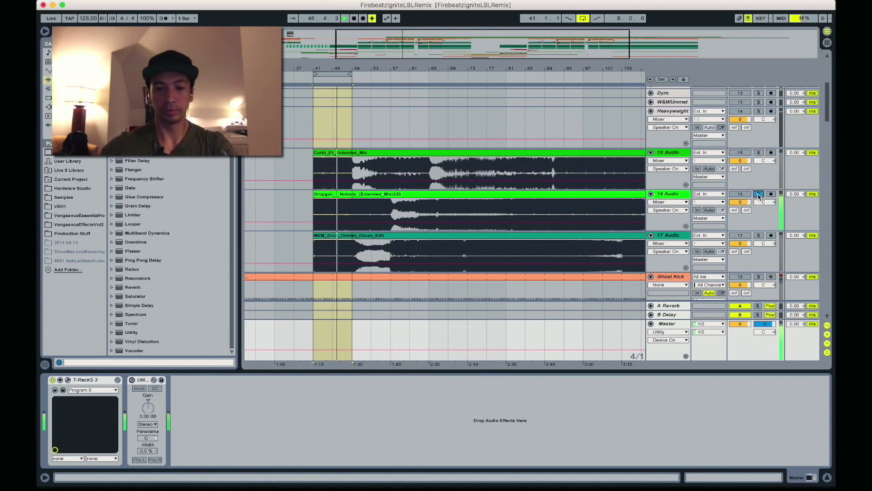
pyautogui.press('XF86AudioRaiseVolume')
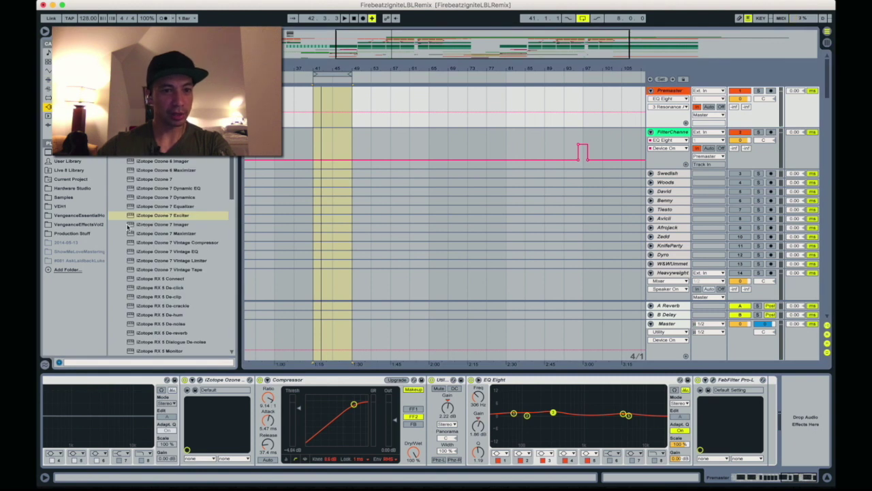
# Insert the iZotope Ozone 7 Imager between EQ Eight and FabFilter Pro-L on Premaster and dismiss its preset manager
pyautogui.click(130, 225)
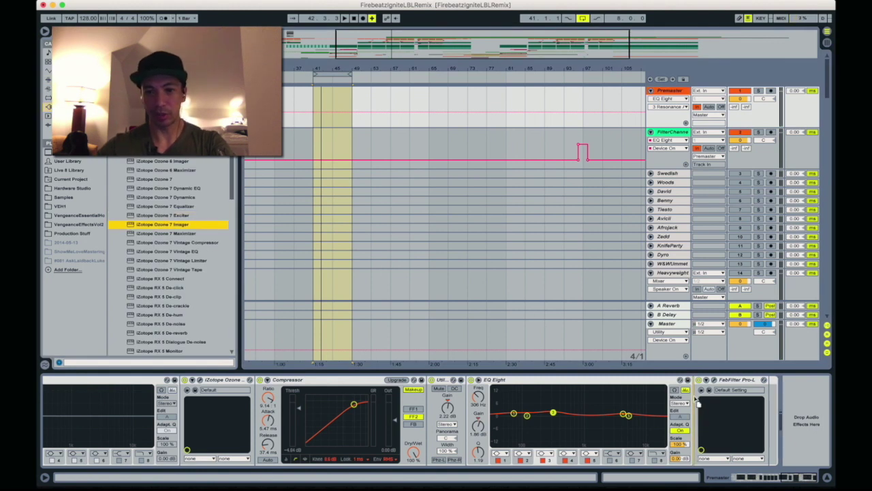
pyautogui.press('Return')
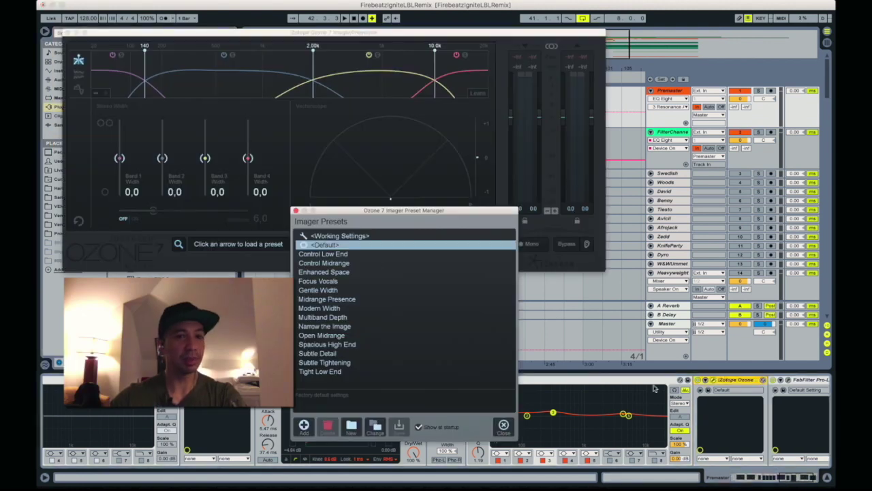
pyautogui.click(295, 212)
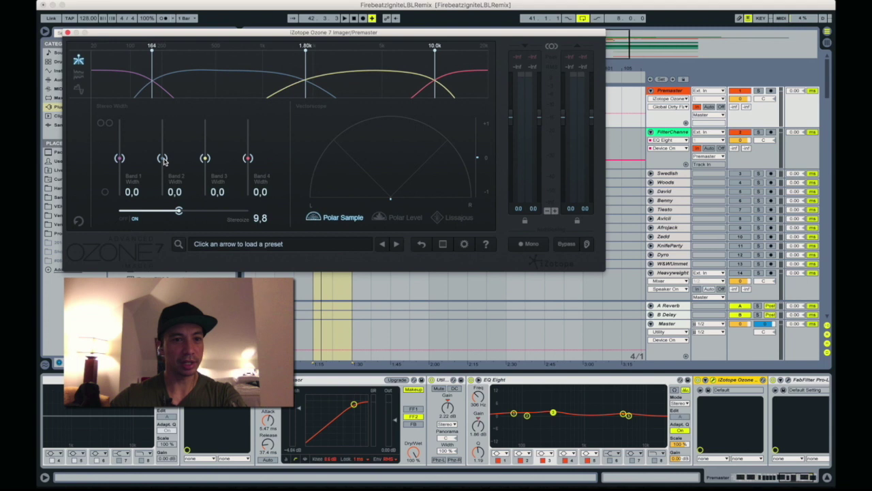
# Set the Imager's Band 2 width to 36.7 and Band 3 width to -8.9 during playback, comparing the mix with 15 Audio
pyautogui.press('space')
pyautogui.moveTo(164, 161); pyautogui.dragTo(162, 145)
pyautogui.hotkey('ctrl', 'z')
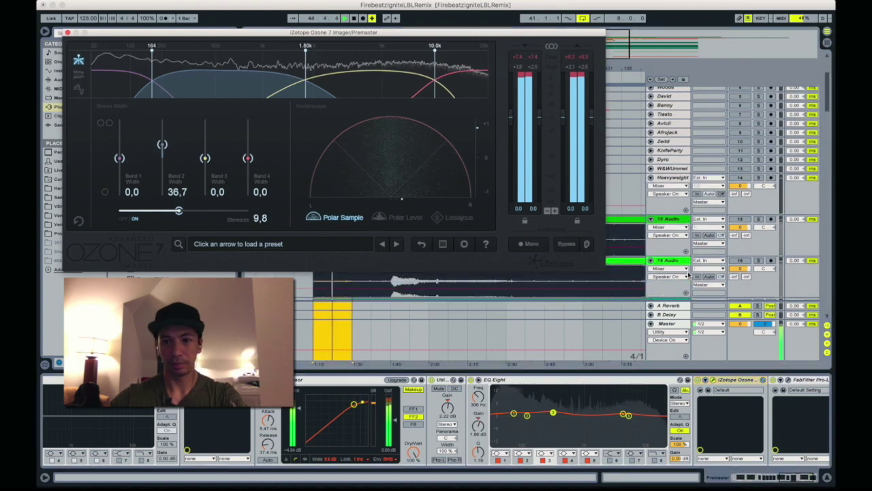
pyautogui.click(759, 220)
pyautogui.click(760, 220)
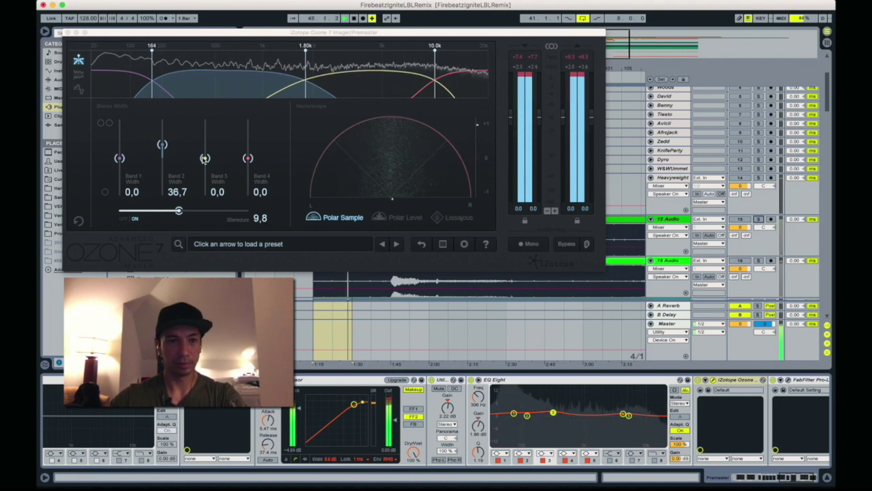
pyautogui.moveTo(203, 158); pyautogui.dragTo(205, 162)
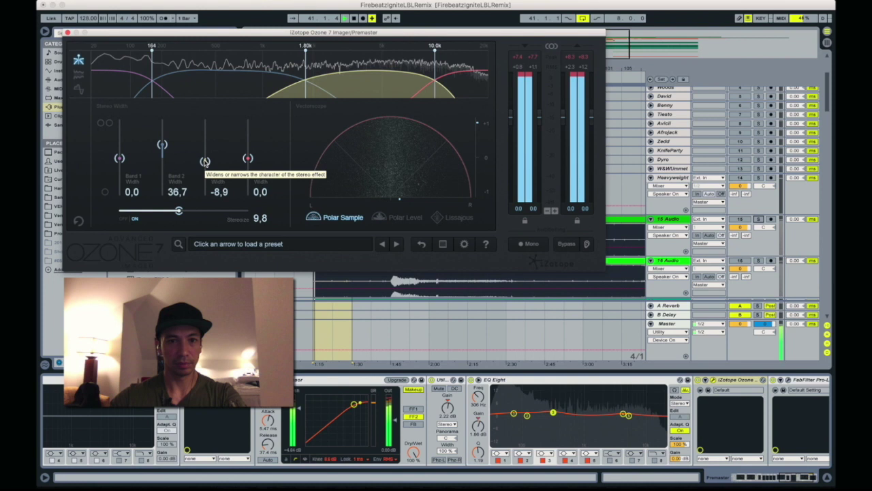